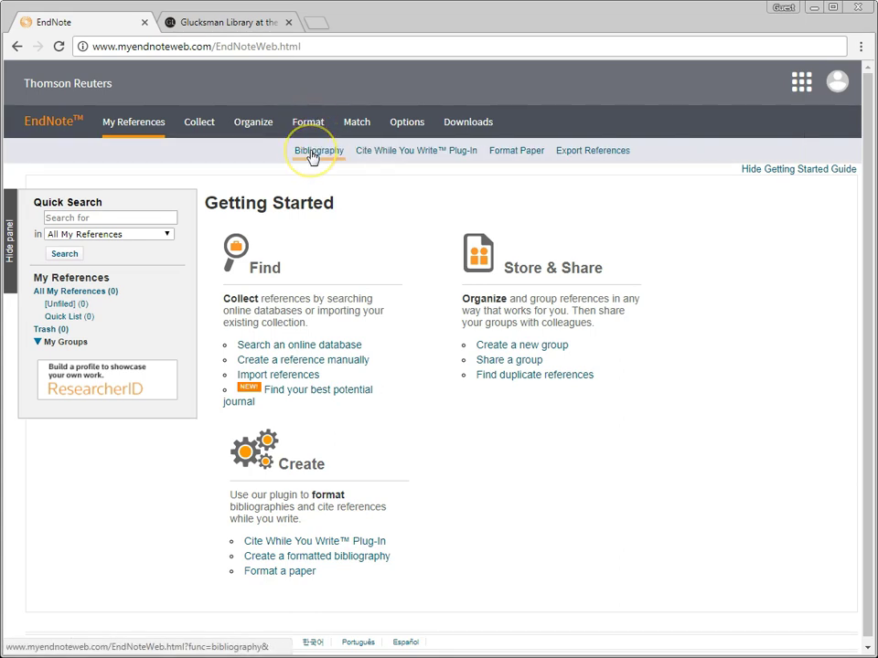
# Step: Open the Bibliography formatting page and inspect the bibliographic style list without choosing a style
pyautogui.click(312, 154)
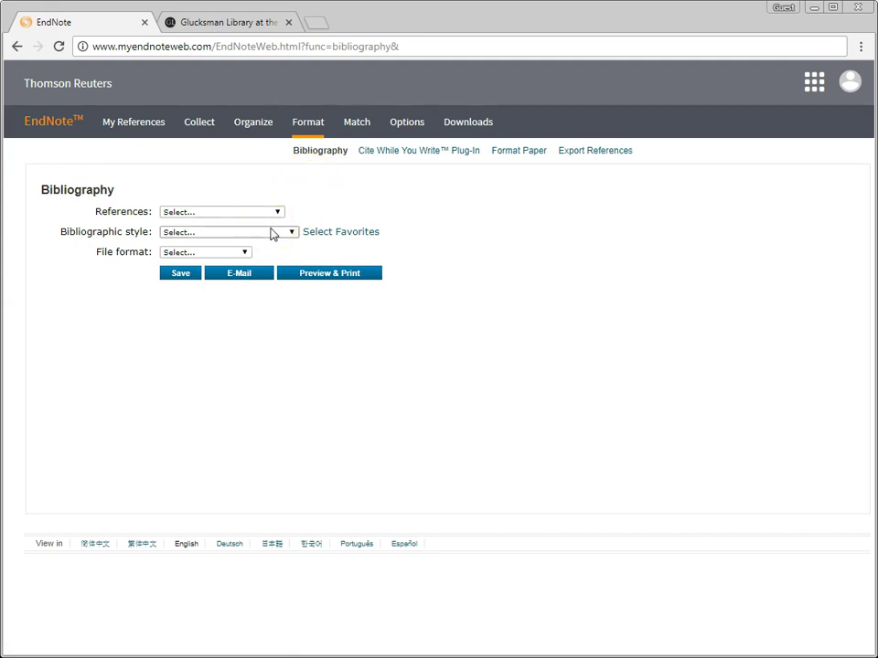
pyautogui.click(291, 232)
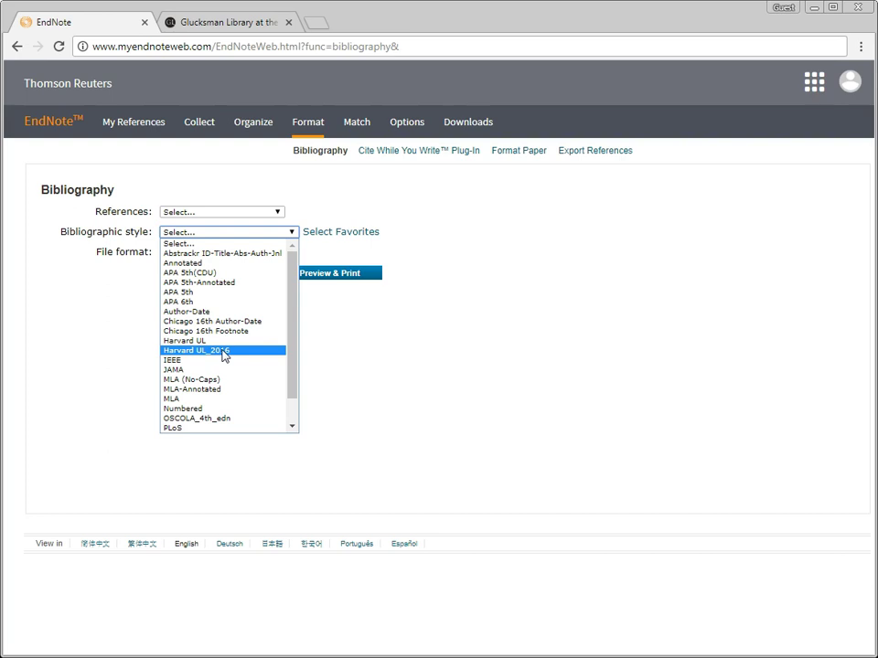
pyautogui.click(372, 351)
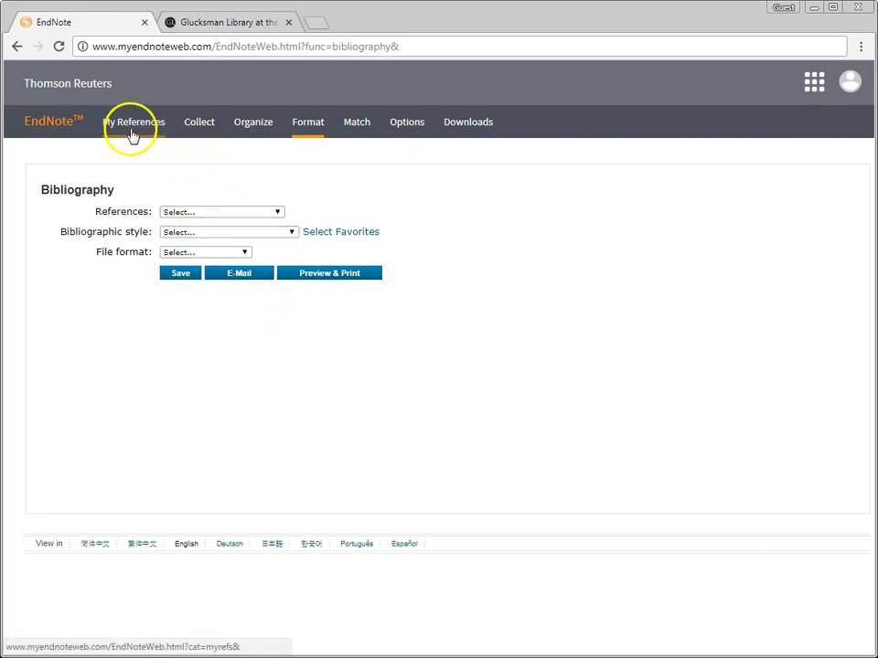
# Step: Revisit My References and the Bibliography page, then sign out of the account
pyautogui.click(73, 127)
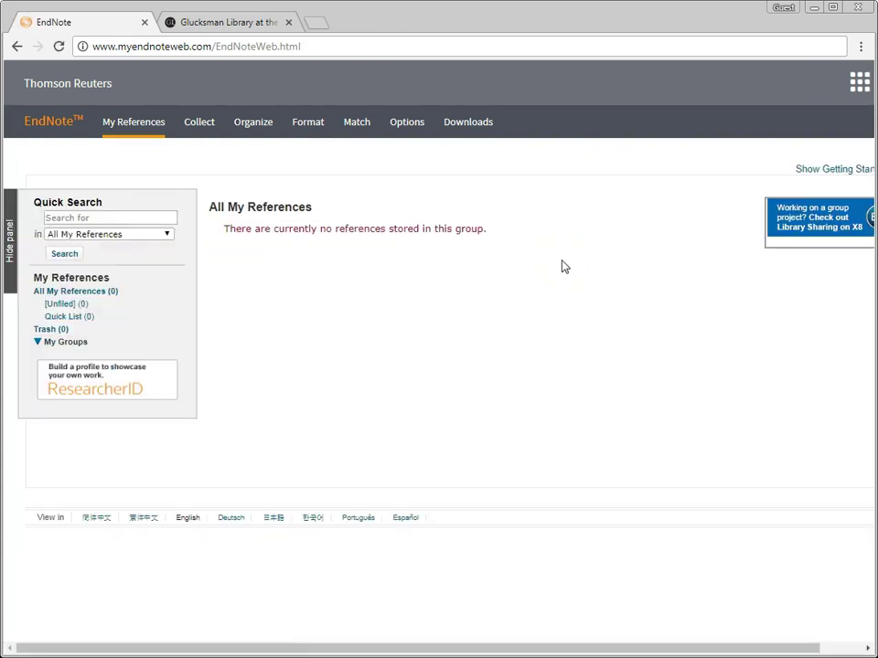
pyautogui.moveTo(289, 120)
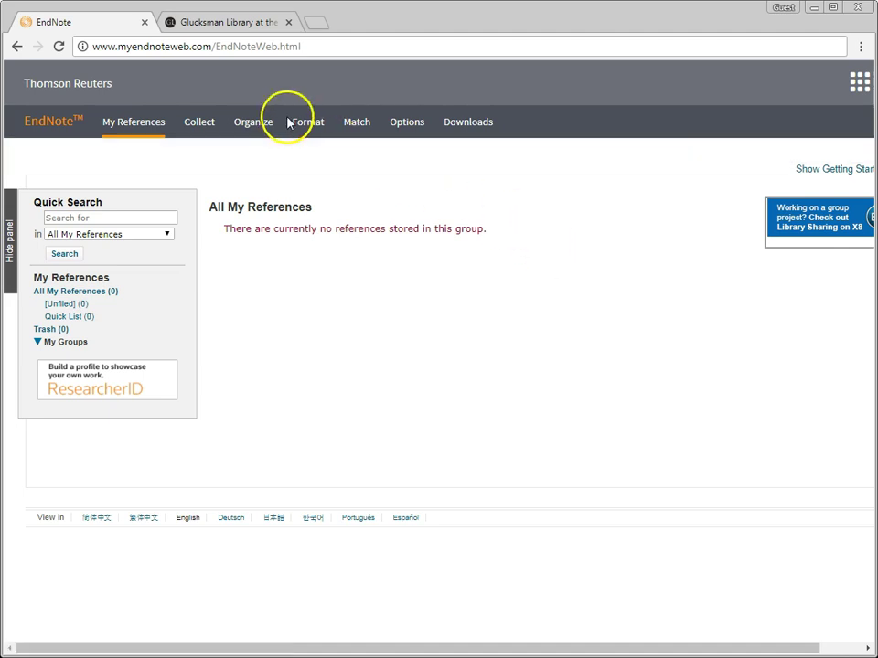
pyautogui.click(315, 151)
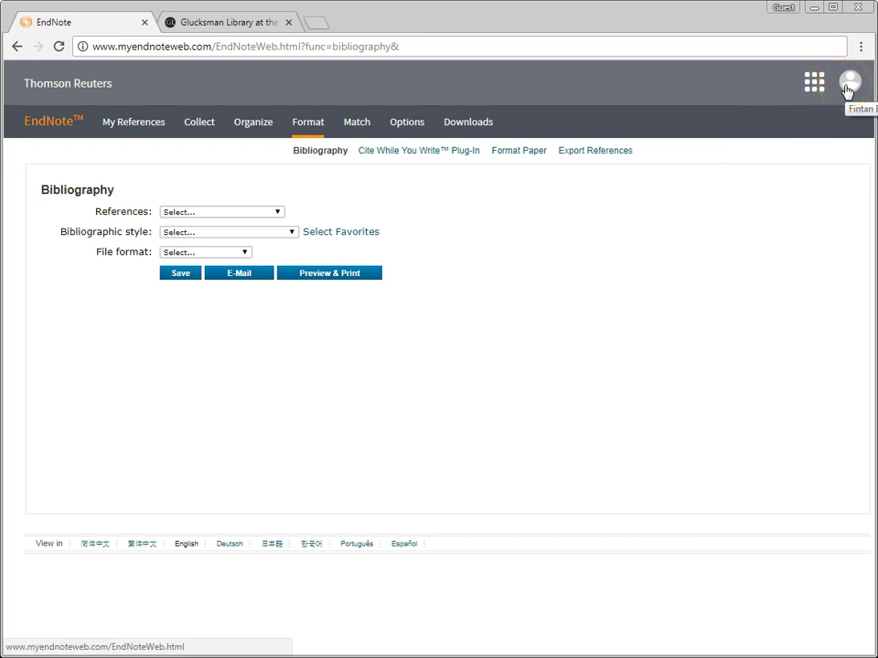
pyautogui.click(847, 86)
pyautogui.click(798, 213)
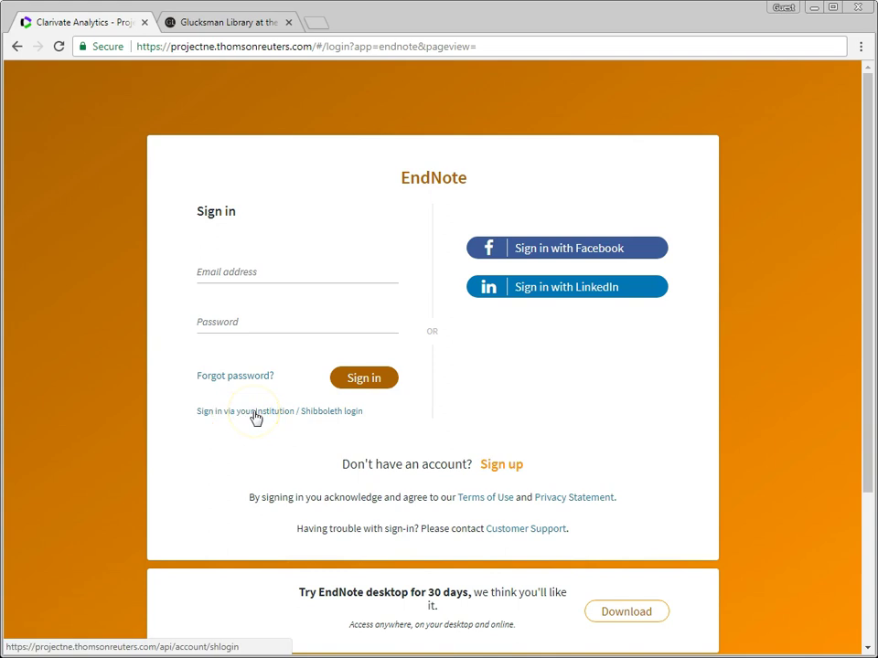
pyautogui.click(291, 414)
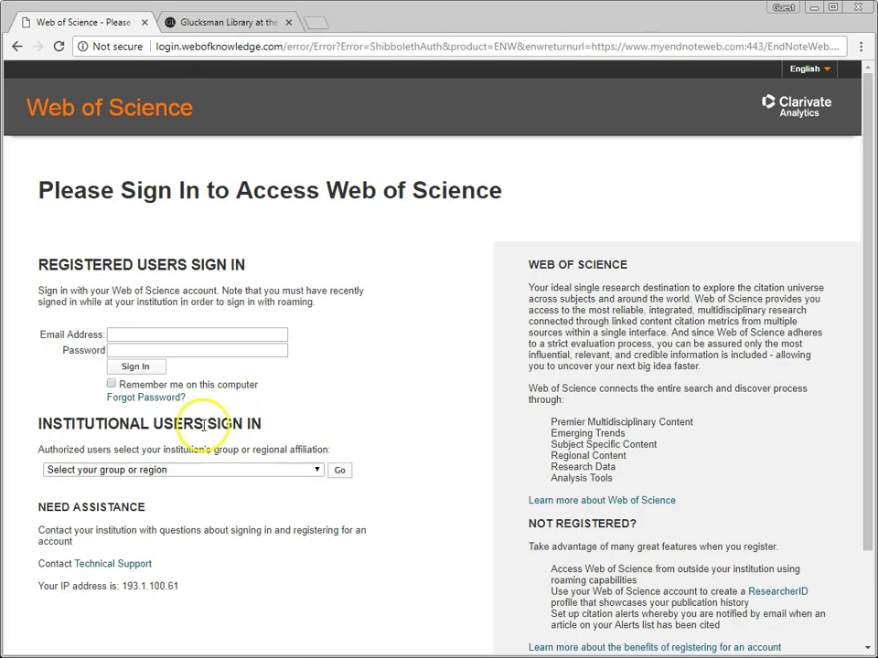
pyautogui.click(252, 471)
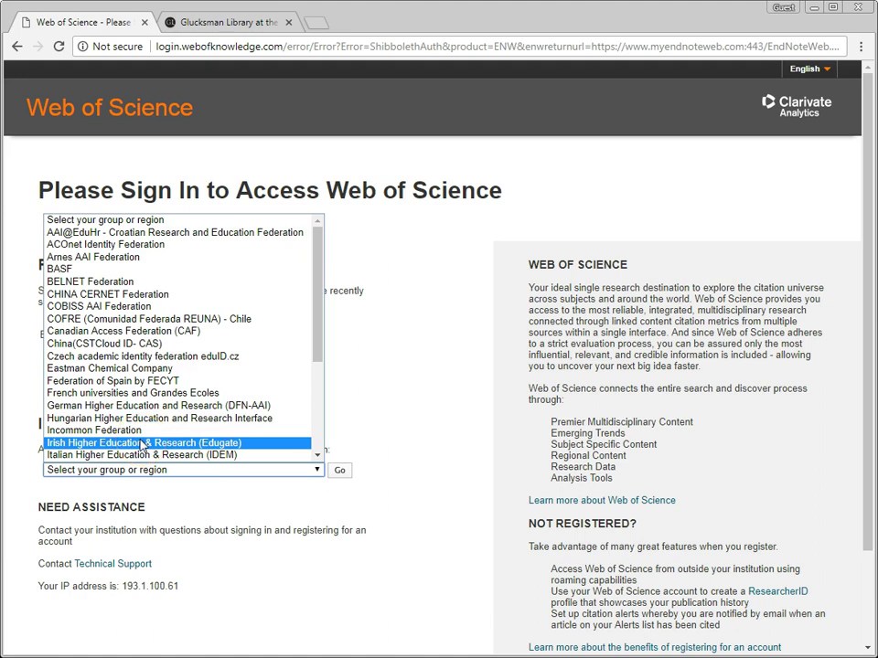
pyautogui.click(142, 444)
pyautogui.click(340, 472)
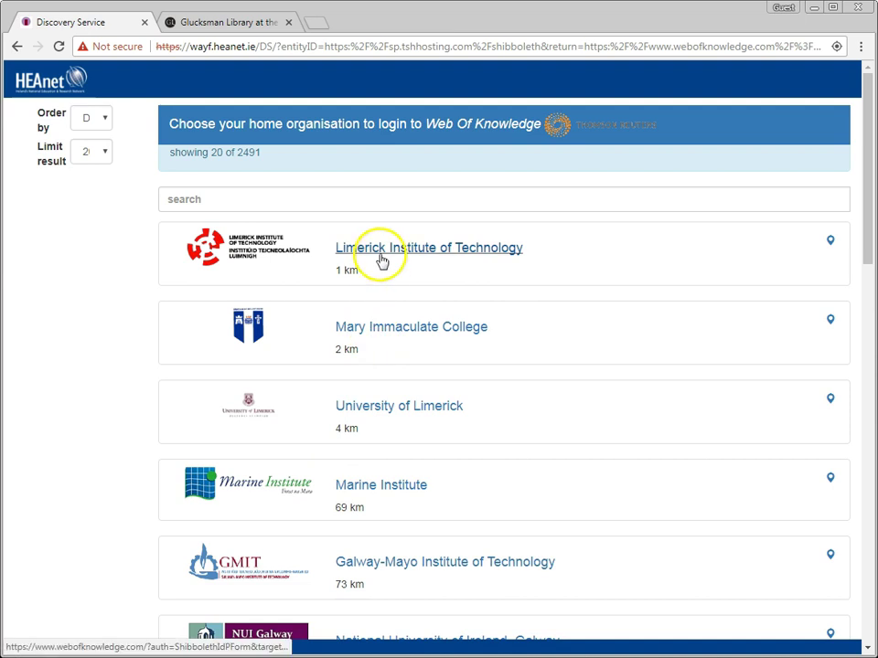
pyautogui.click(375, 413)
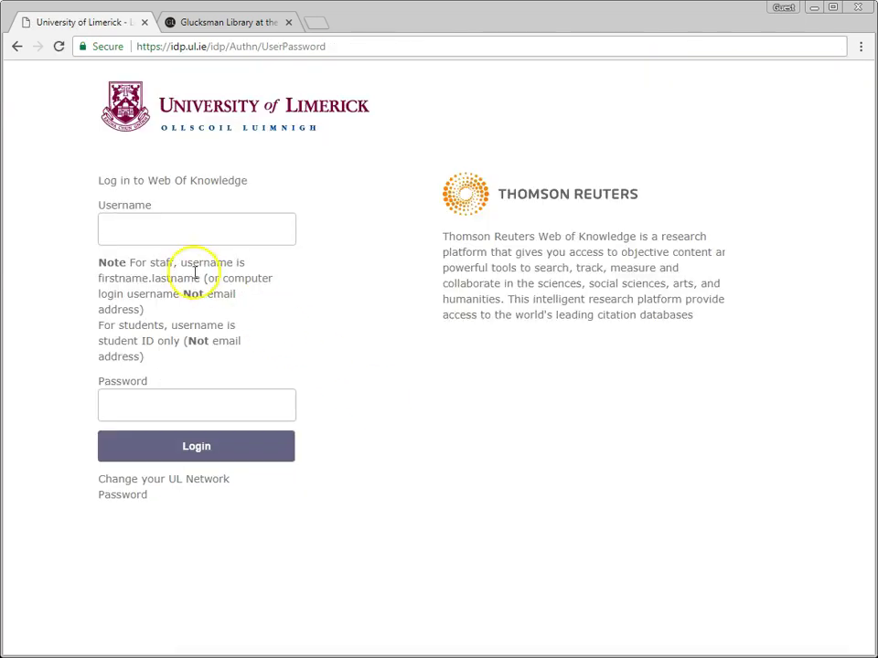
pyautogui.click(153, 229)
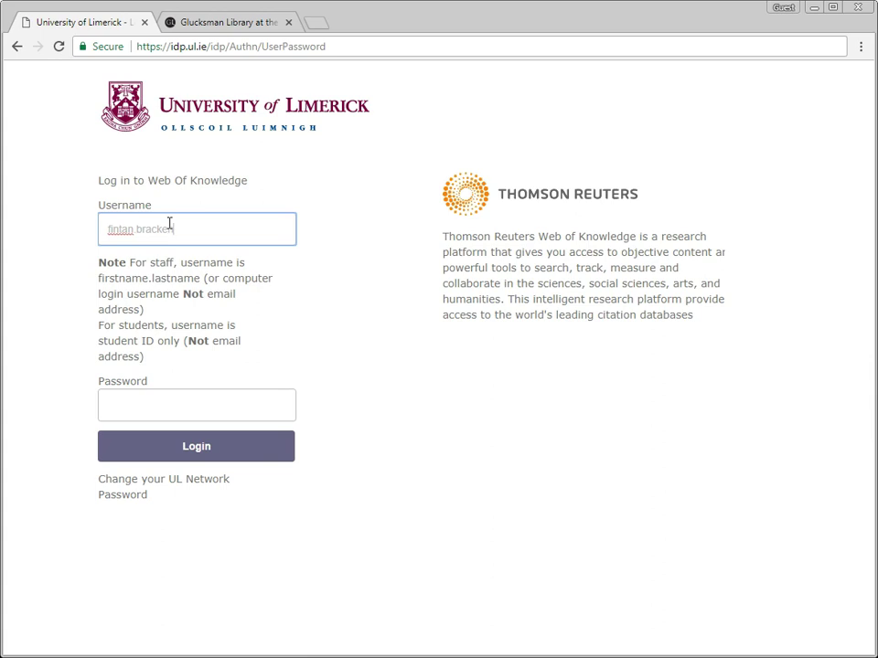
pyautogui.click(178, 408)
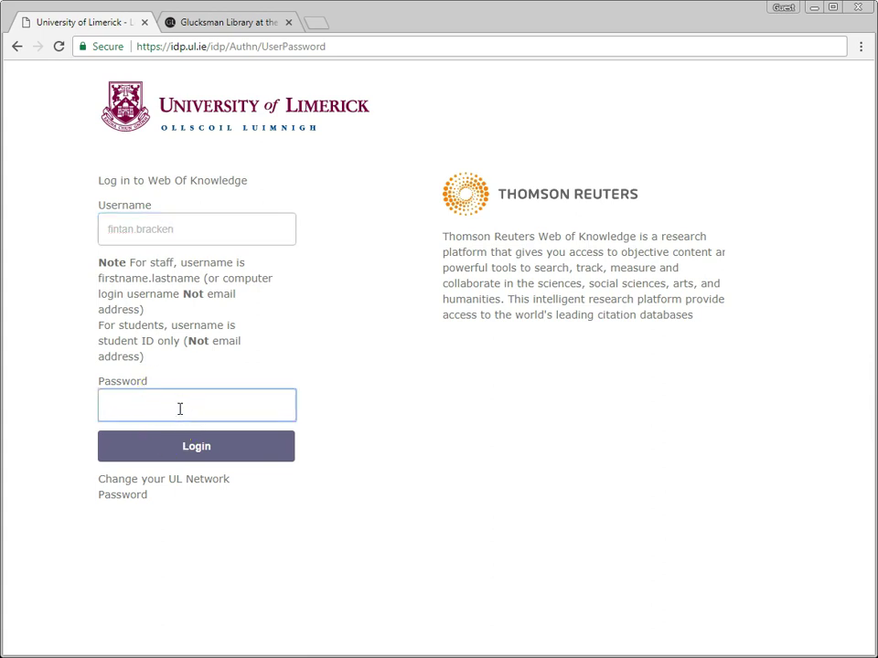
pyautogui.write('•••••••')
pyautogui.click(190, 446)
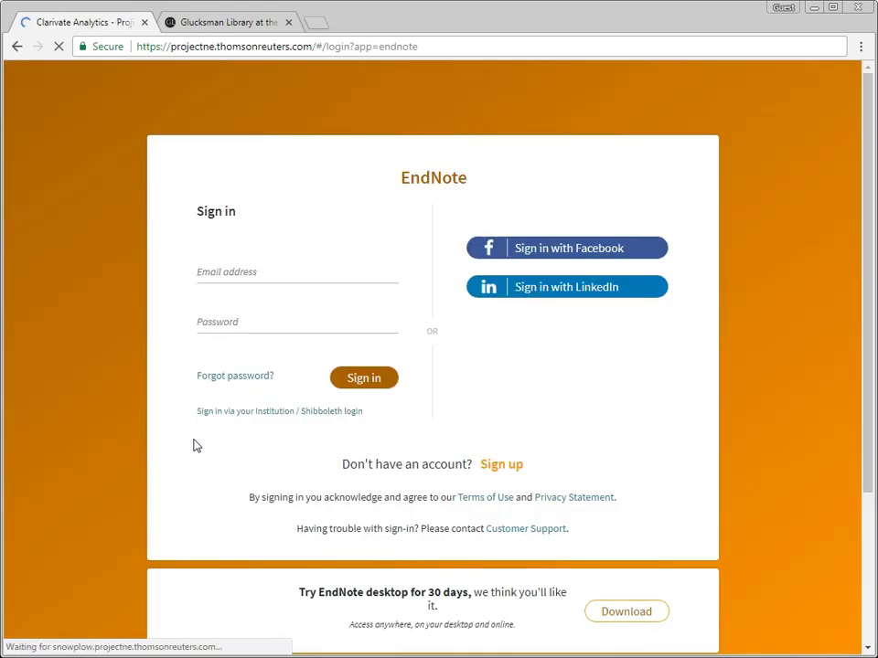
# Step: Sign in to EndNote with the account's email address and password
pyautogui.click(227, 272)
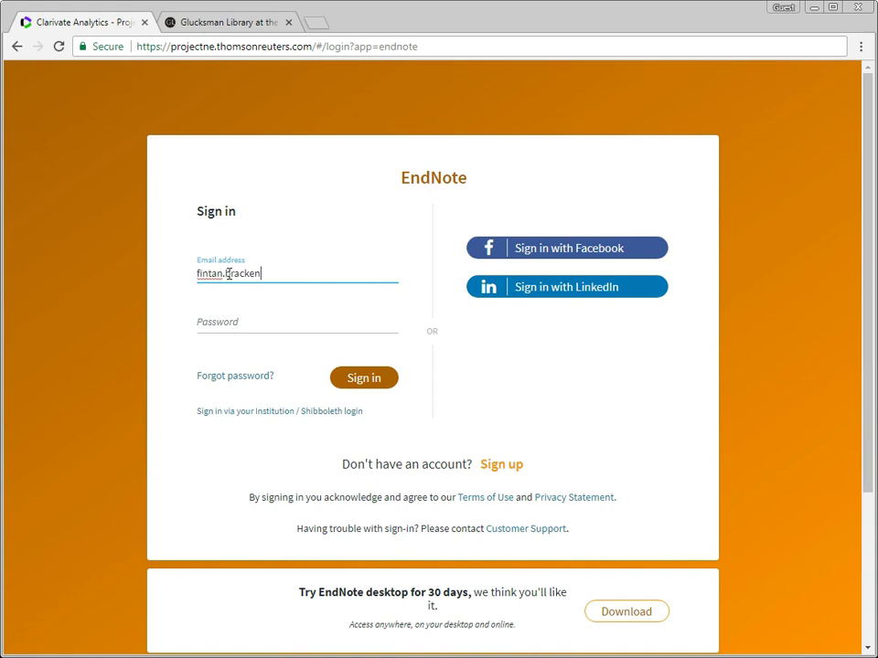
pyautogui.click(249, 325)
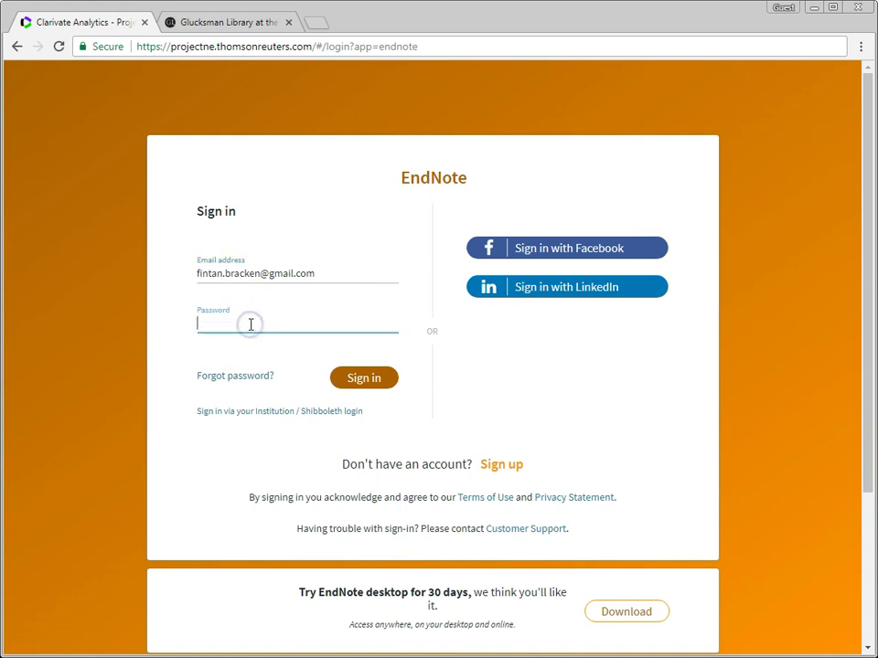
pyautogui.write('••••••••')
pyautogui.click(362, 381)
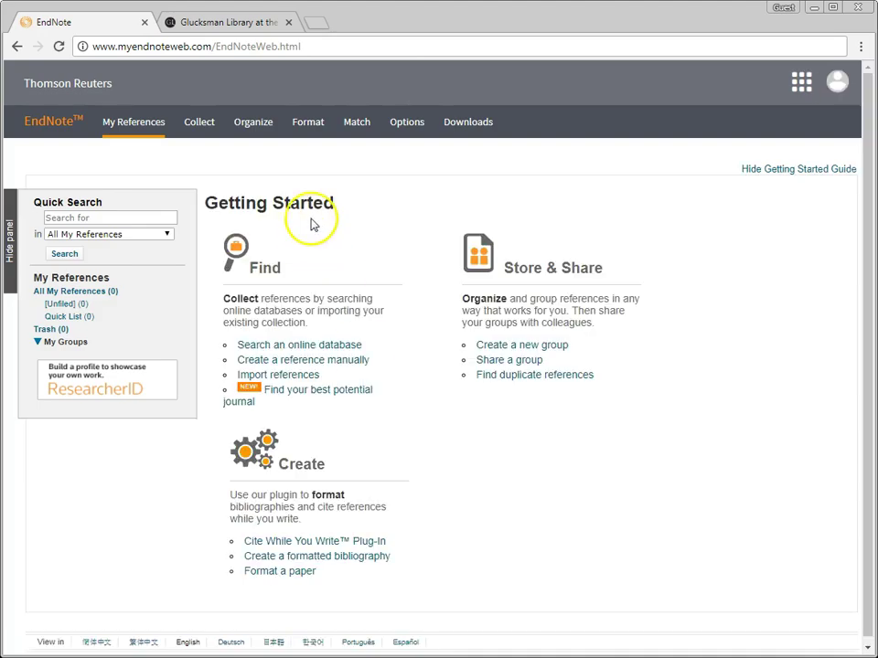
# Step: Check the bibliographic style list on the Bibliography page, then return to the empty My References library
pyautogui.moveTo(308, 128)
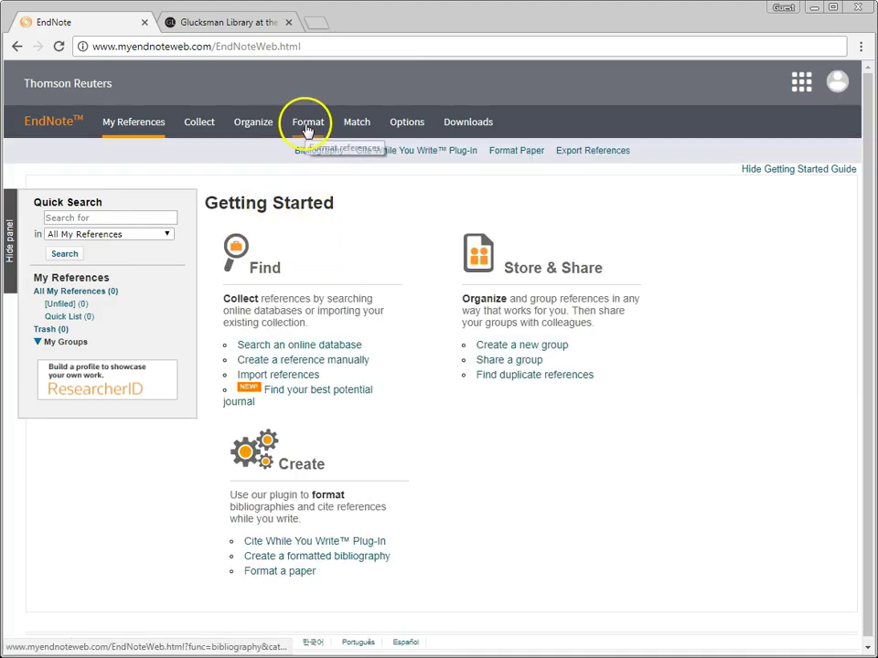
pyautogui.click(307, 152)
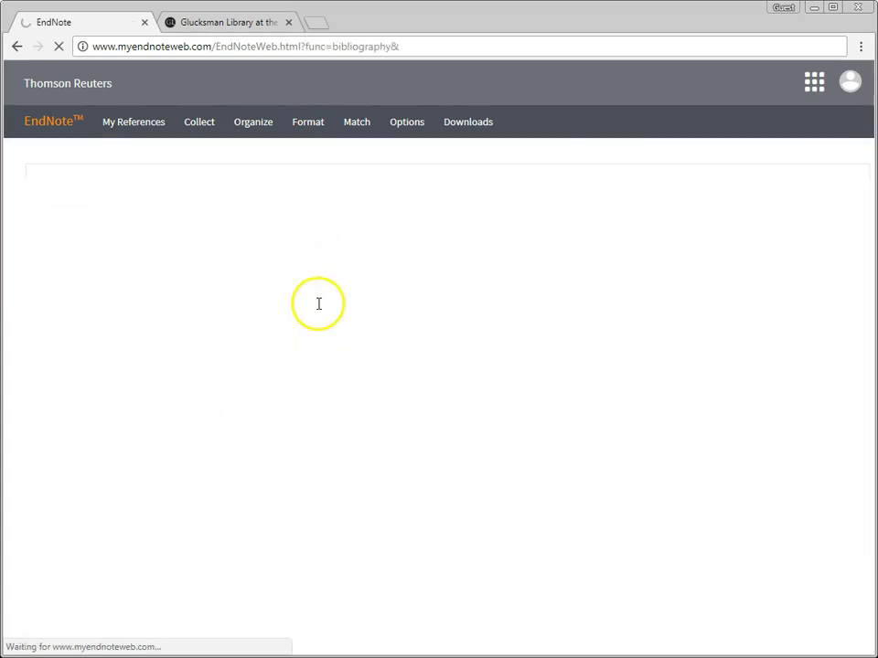
pyautogui.click(275, 234)
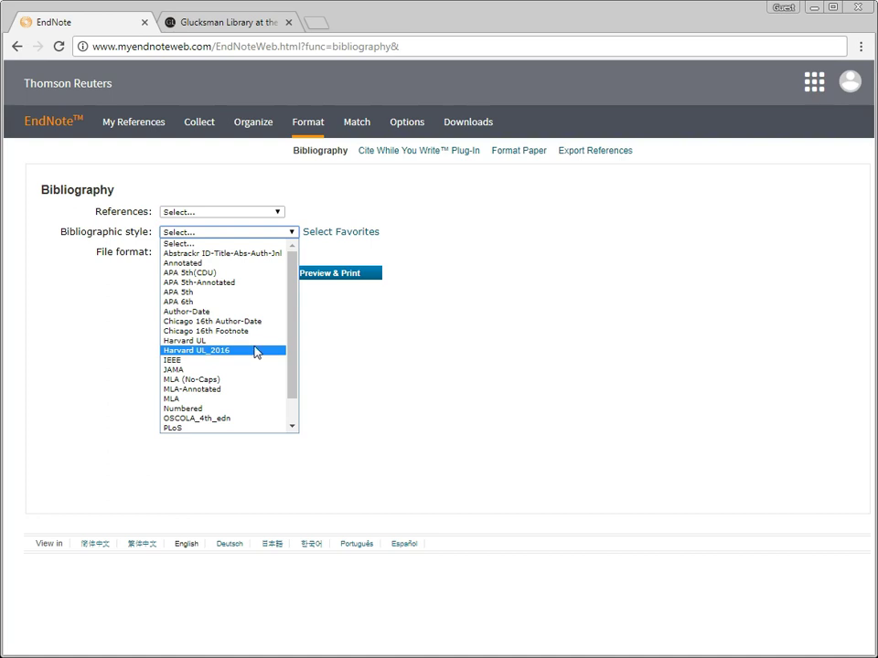
pyautogui.click(43, 130)
pyautogui.click(43, 131)
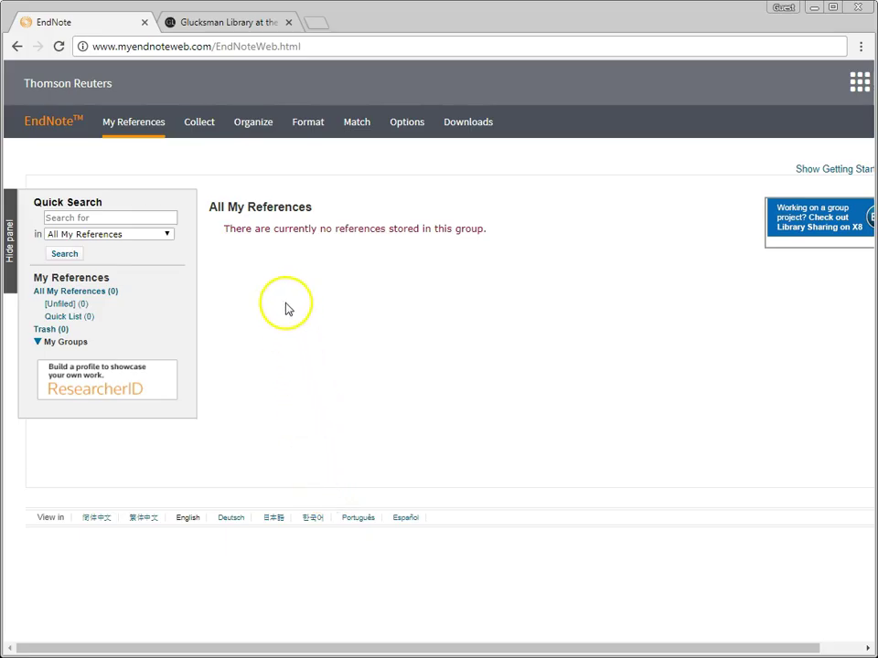
# Step: Start a new manual reference and set its reference type to Book
pyautogui.moveTo(214, 128)
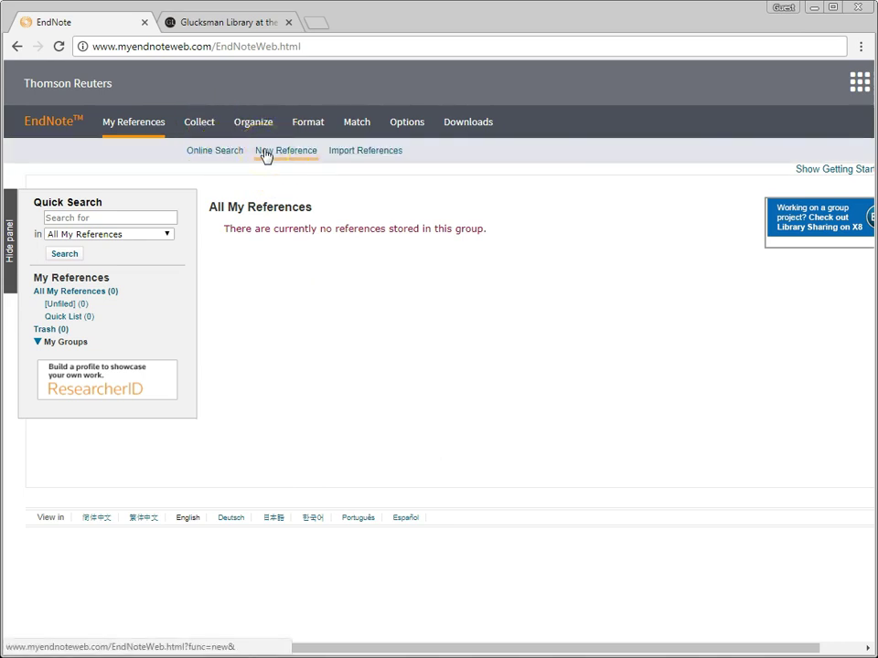
pyautogui.click(266, 155)
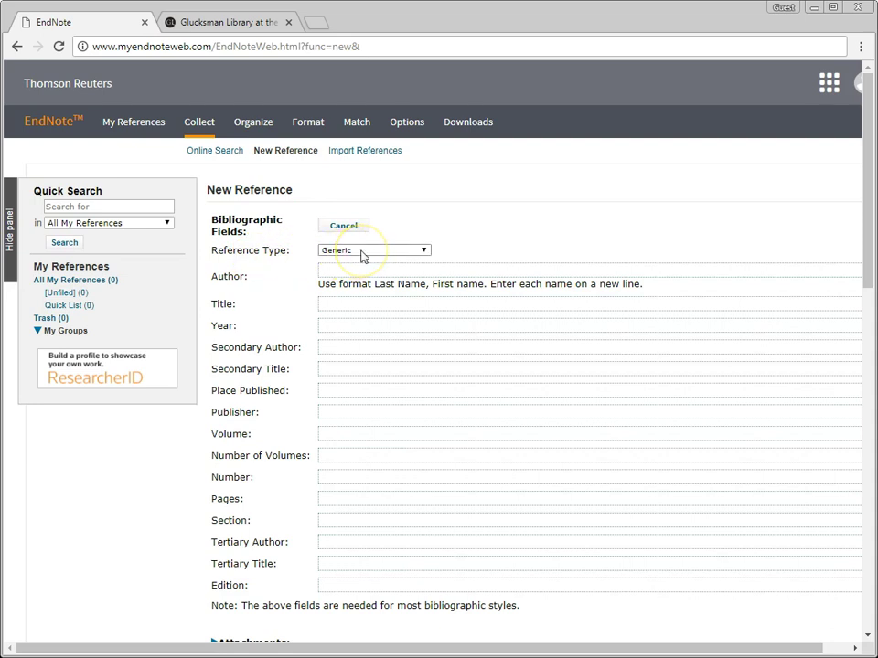
pyautogui.click(360, 250)
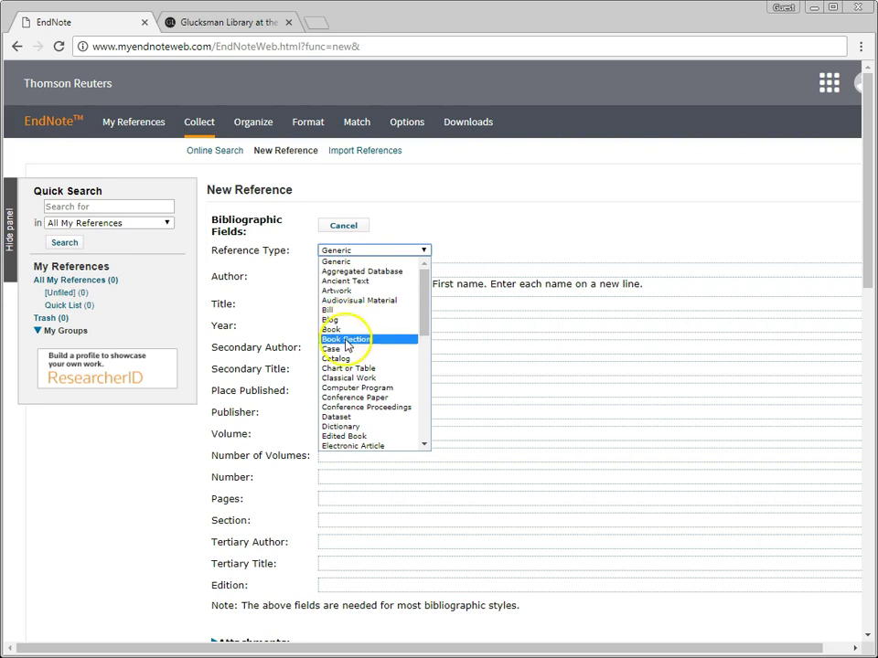
pyautogui.scroll(-5, 347, 425)
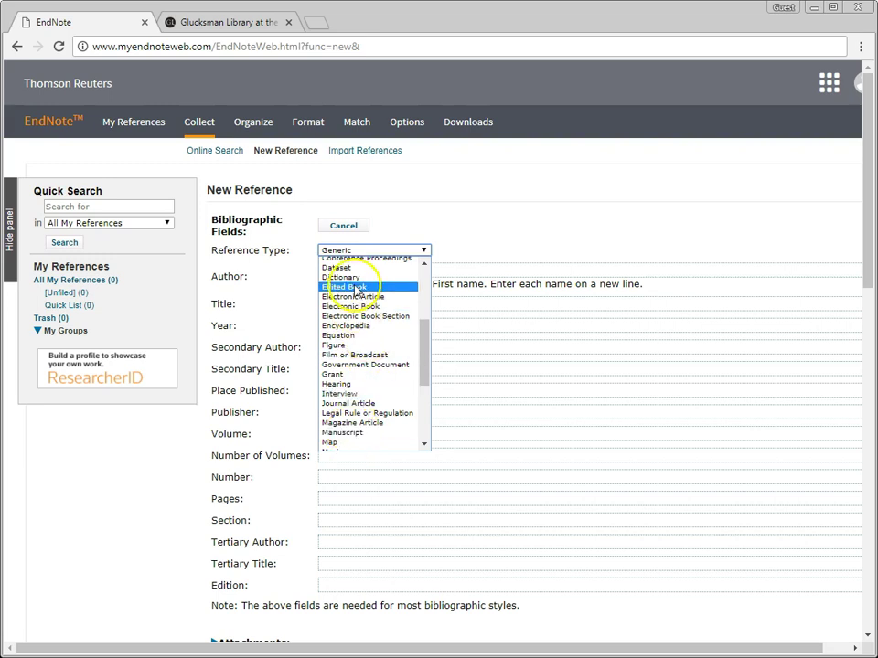
pyautogui.scroll(5, 357, 302)
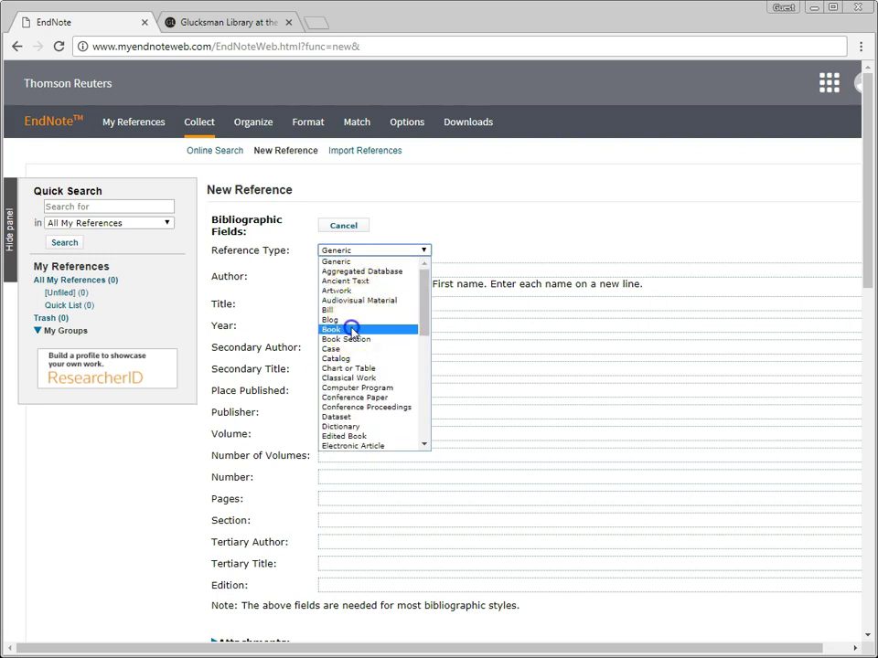
pyautogui.click(351, 330)
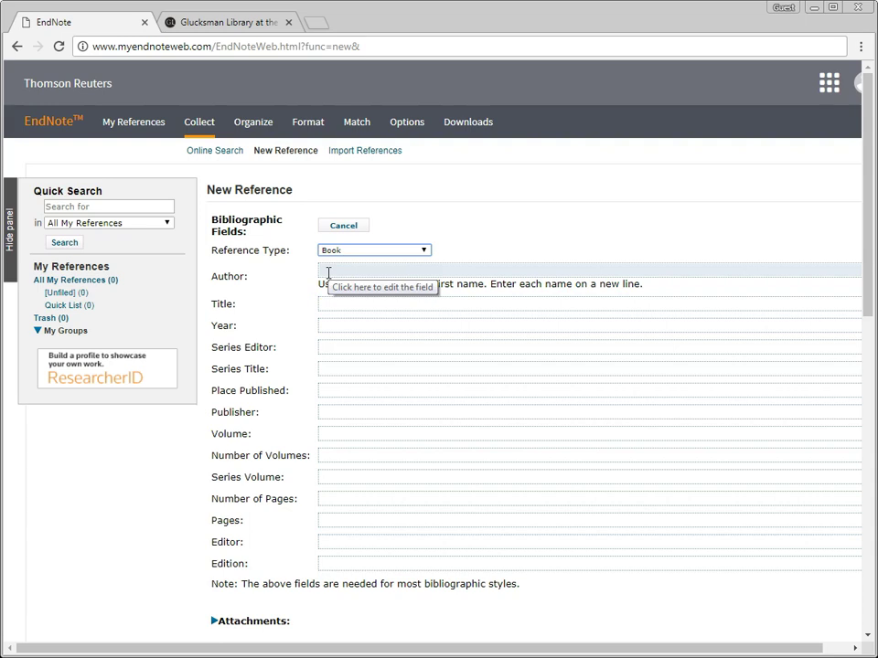
# Step: Enter the author's surname in Last, First format and save the Book reference
pyautogui.click(328, 272)
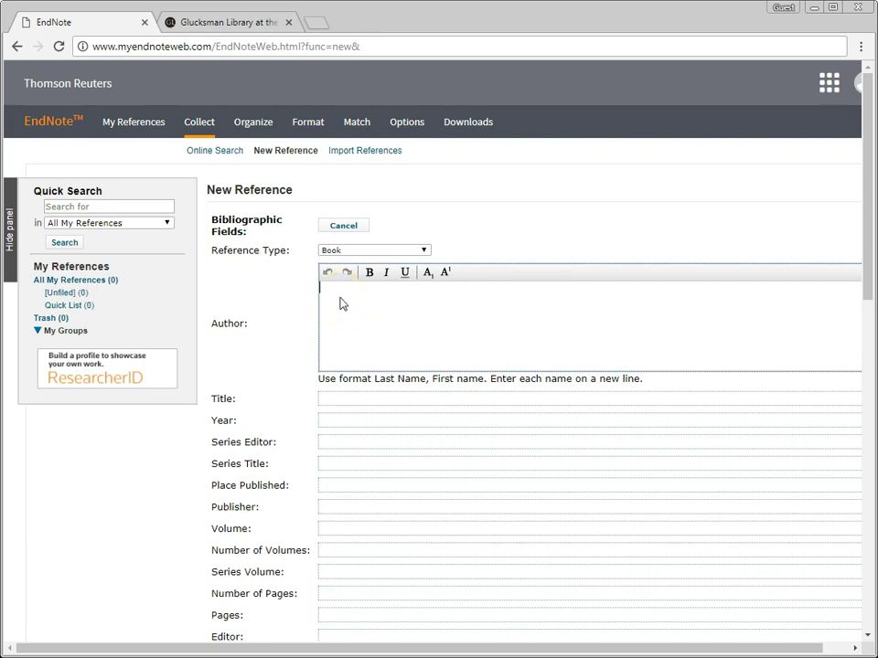
pyautogui.write('he')
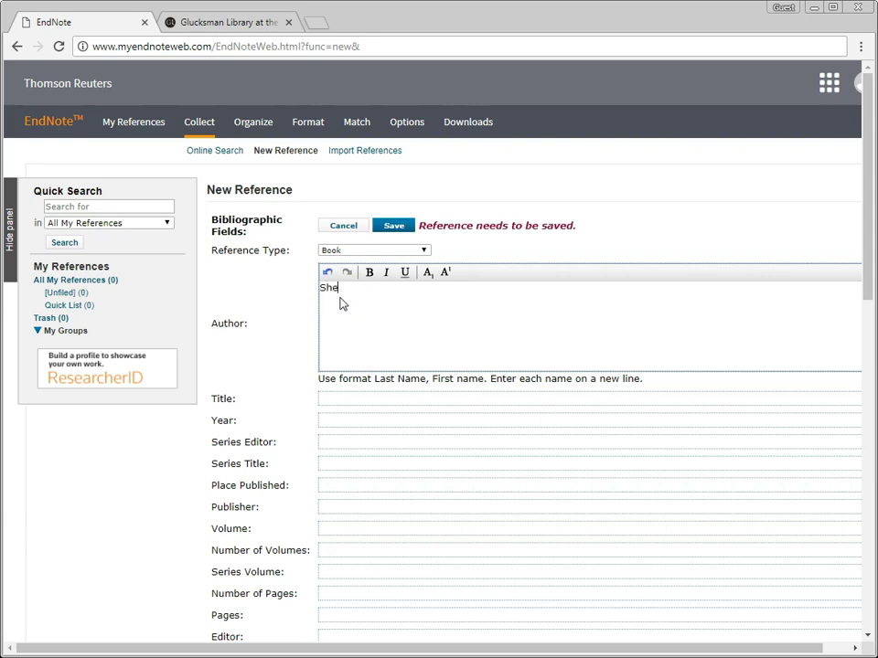
pyautogui.write('wfelt, Robert L.')
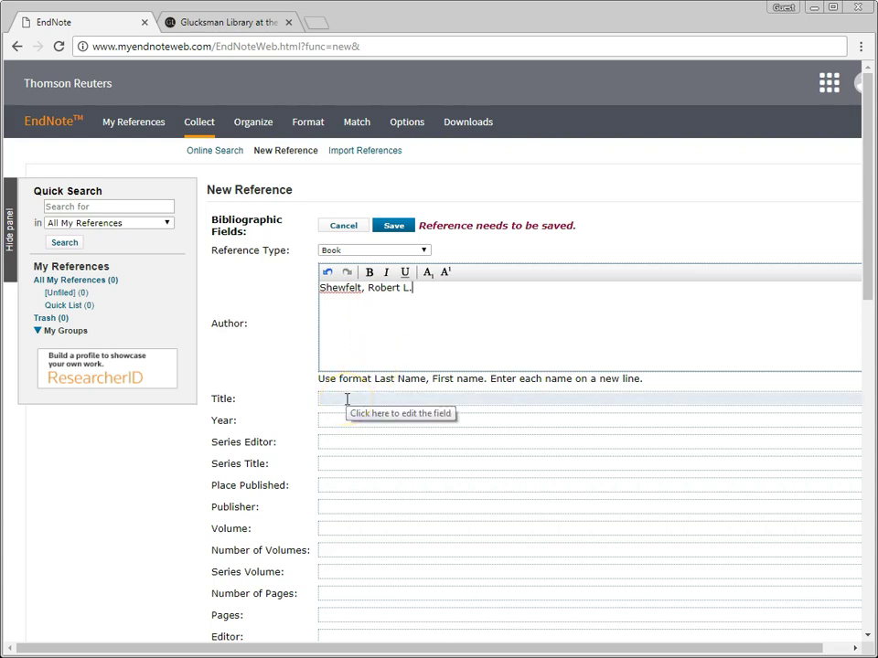
pyautogui.click(299, 378)
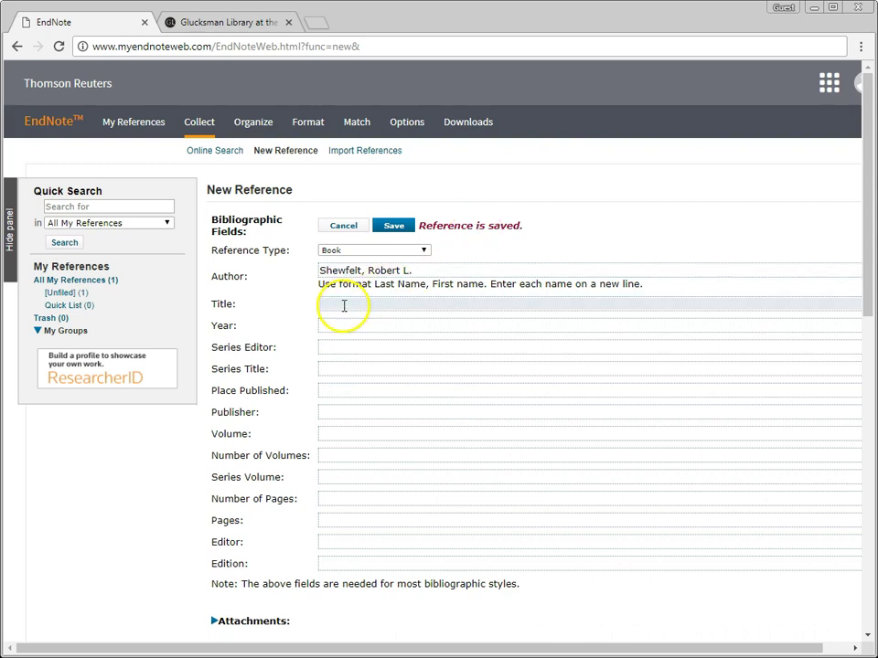
# Step: Set the title to 'Introducing food science' and the year to 2009
pyautogui.click(343, 306)
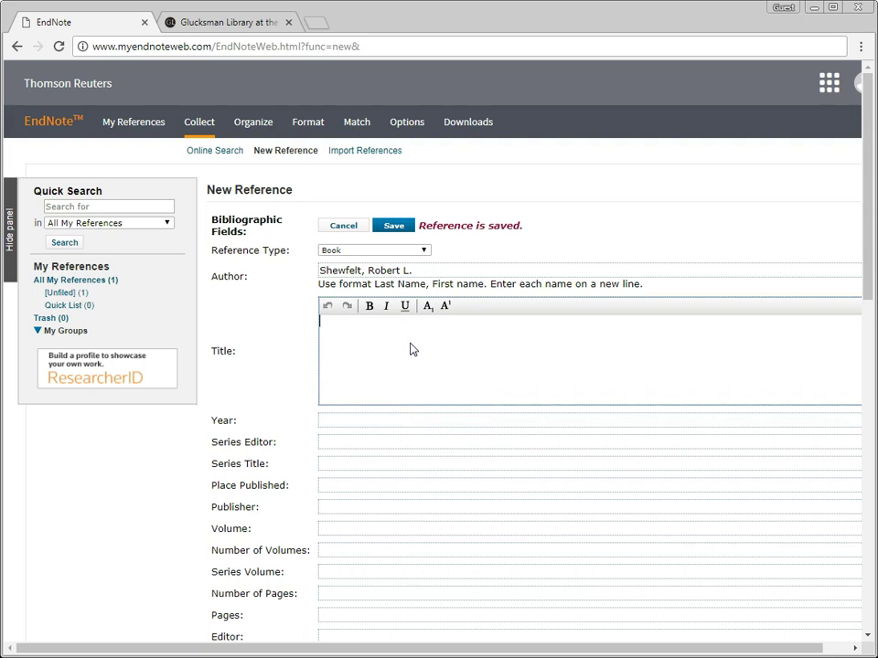
pyautogui.write('I')
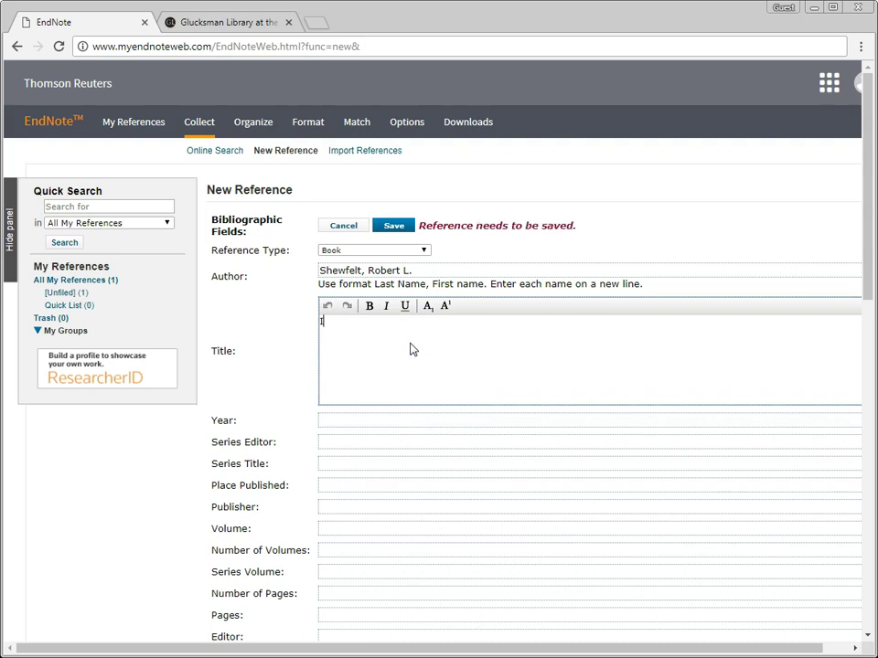
pyautogui.write('ntroducing food science')
pyautogui.click(321, 321)
pyautogui.click(286, 338)
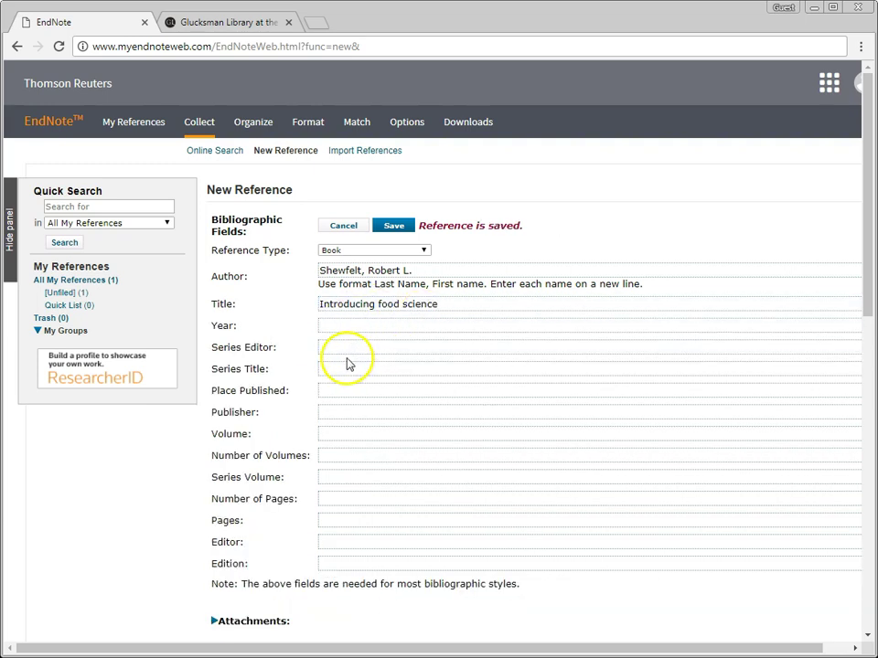
pyautogui.click(336, 328)
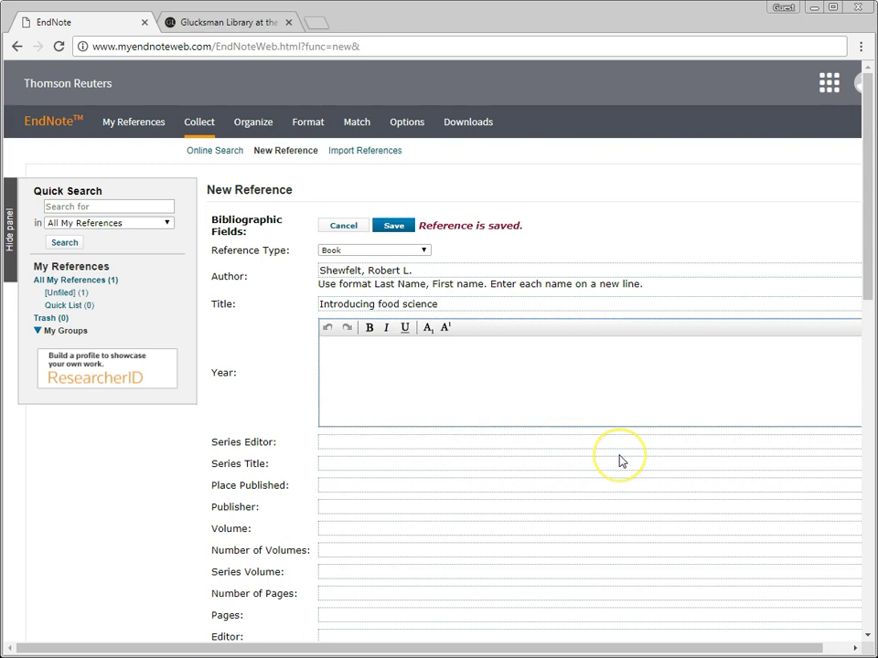
pyautogui.write('2009')
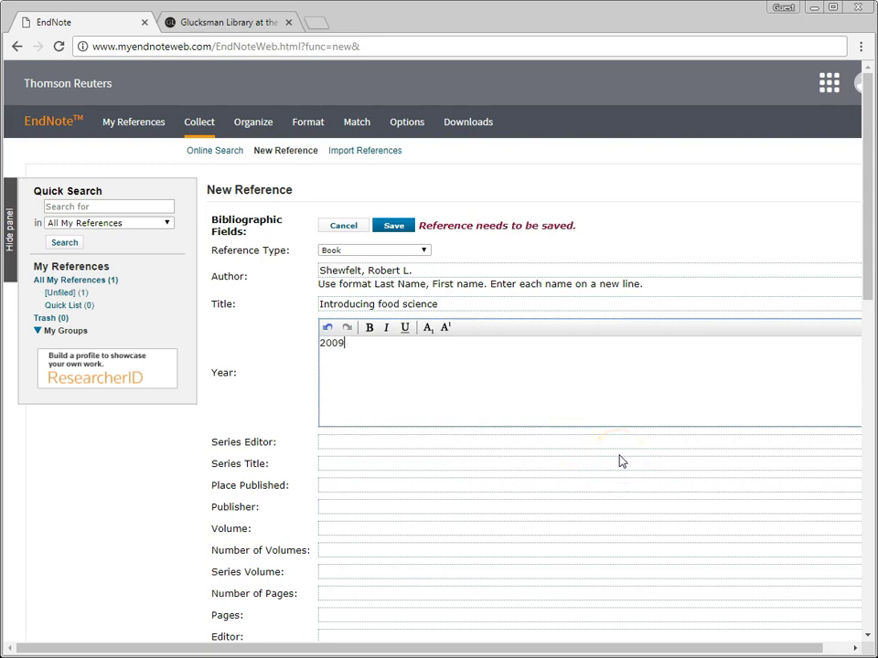
pyautogui.click(266, 411)
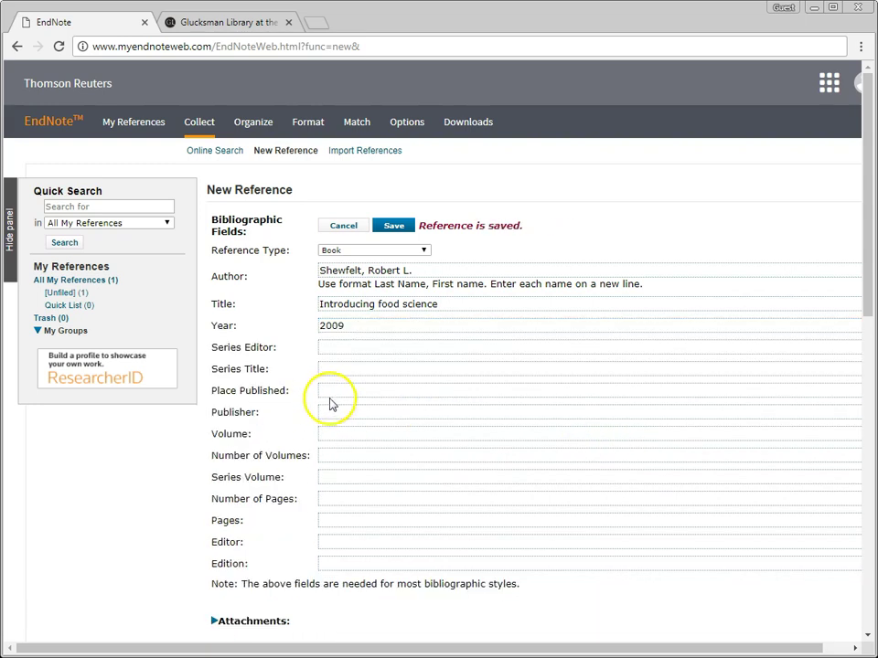
# Step: Add London as place published and CRC Press as publisher, then save the reference
pyautogui.click(333, 390)
pyautogui.write('London')
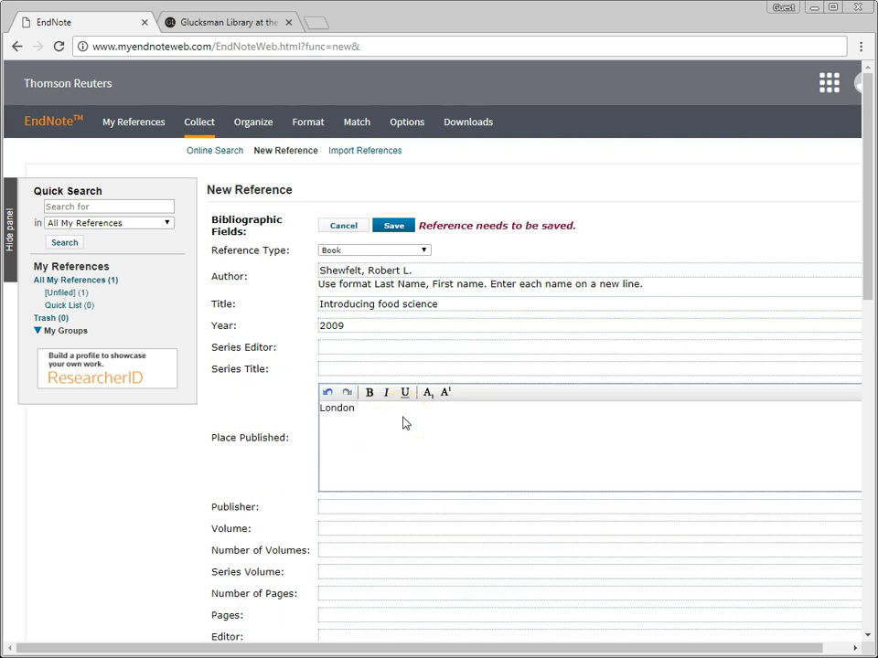
pyautogui.click(286, 482)
pyautogui.click(342, 418)
pyautogui.write('C')
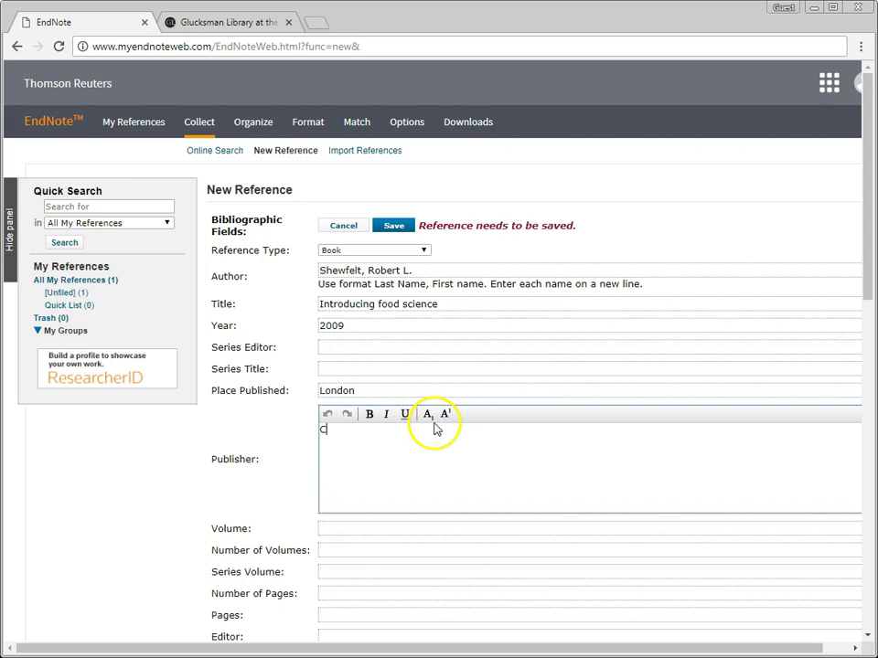
pyautogui.write('RC Press')
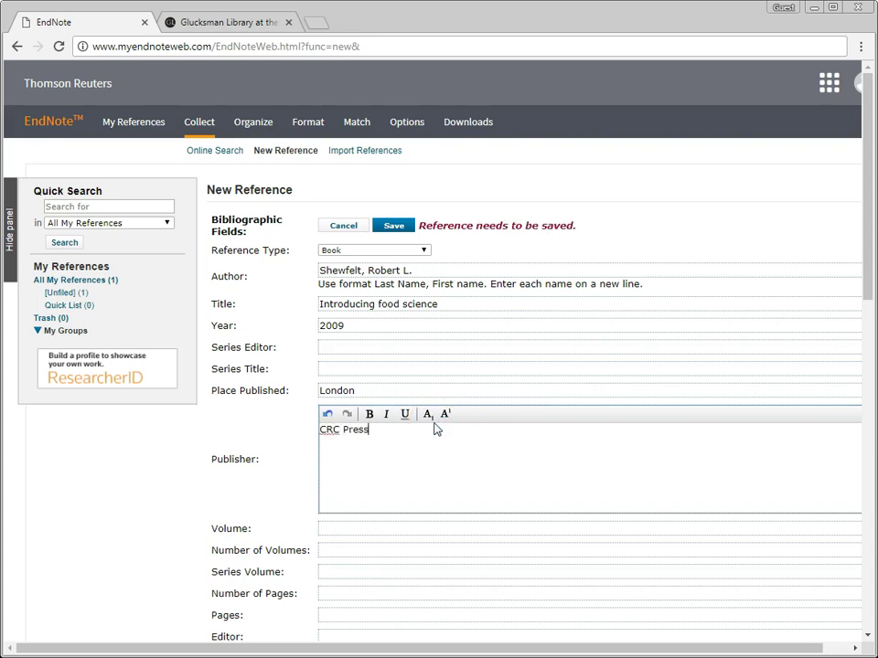
pyautogui.click(255, 416)
pyautogui.click(424, 221)
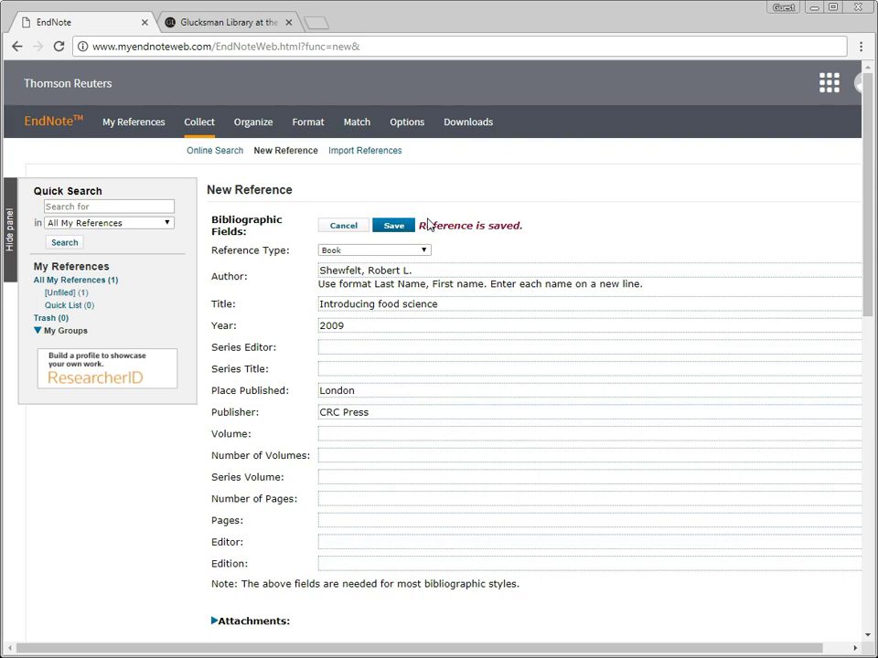
pyautogui.click(76, 280)
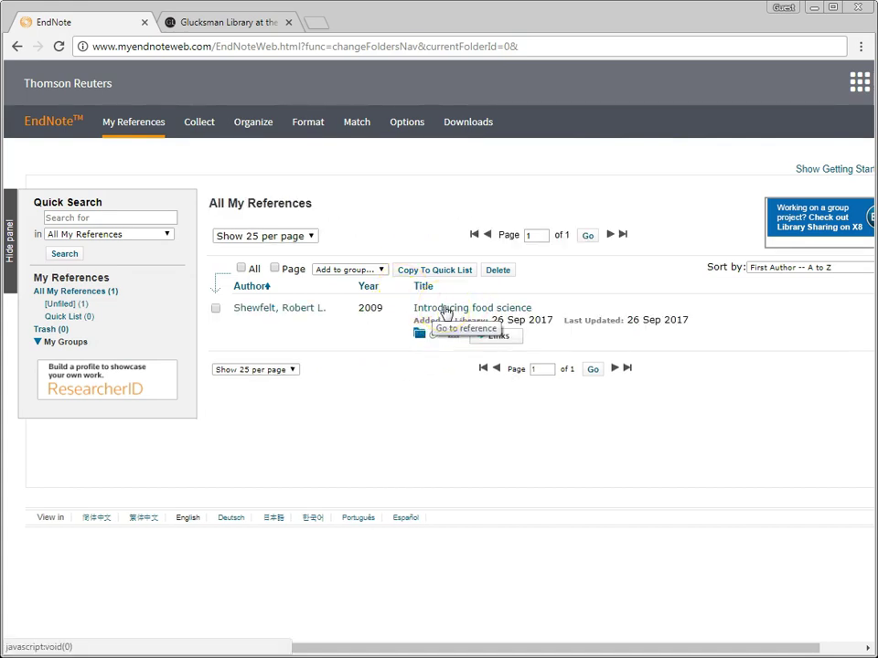
# Step: Review the food science reference with empty fields shown, then switch to the Glucksman Library tab
pyautogui.click(484, 309)
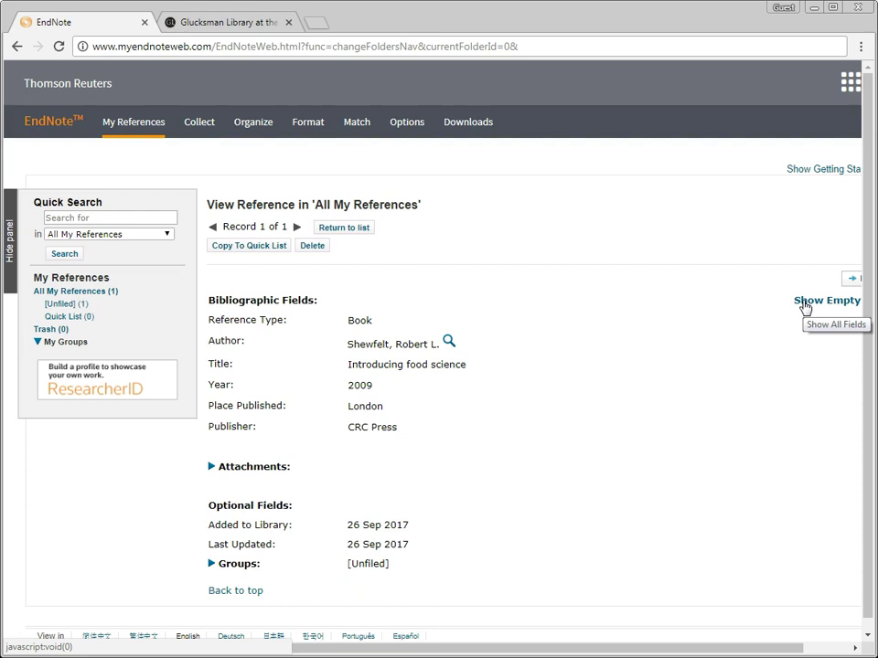
pyautogui.click(804, 301)
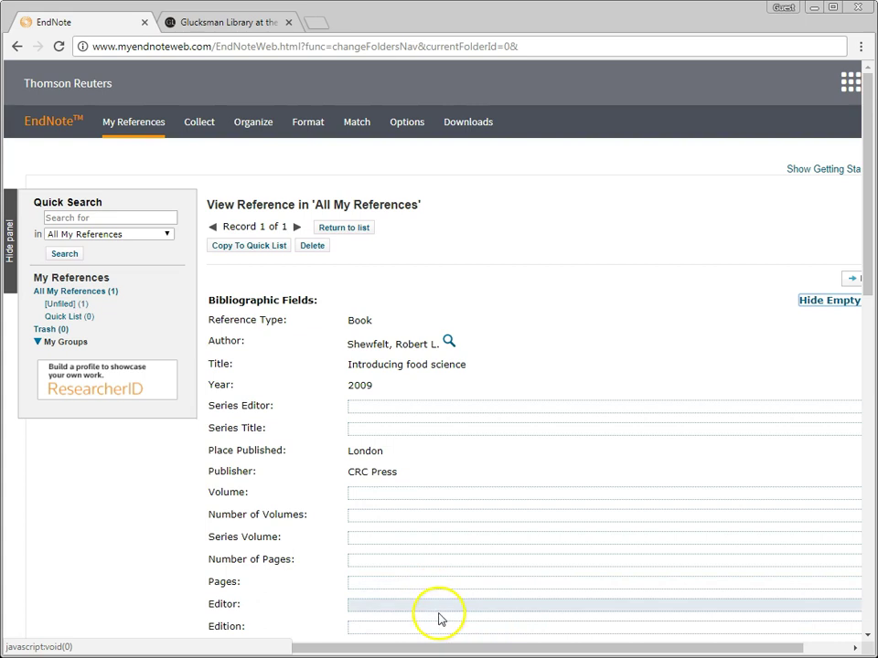
pyautogui.click(62, 292)
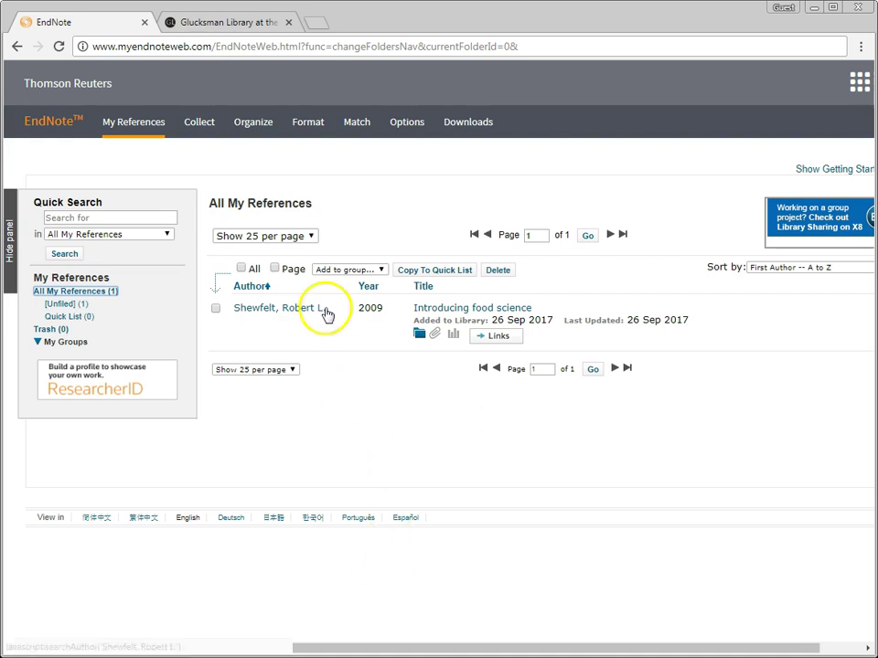
pyautogui.click(242, 26)
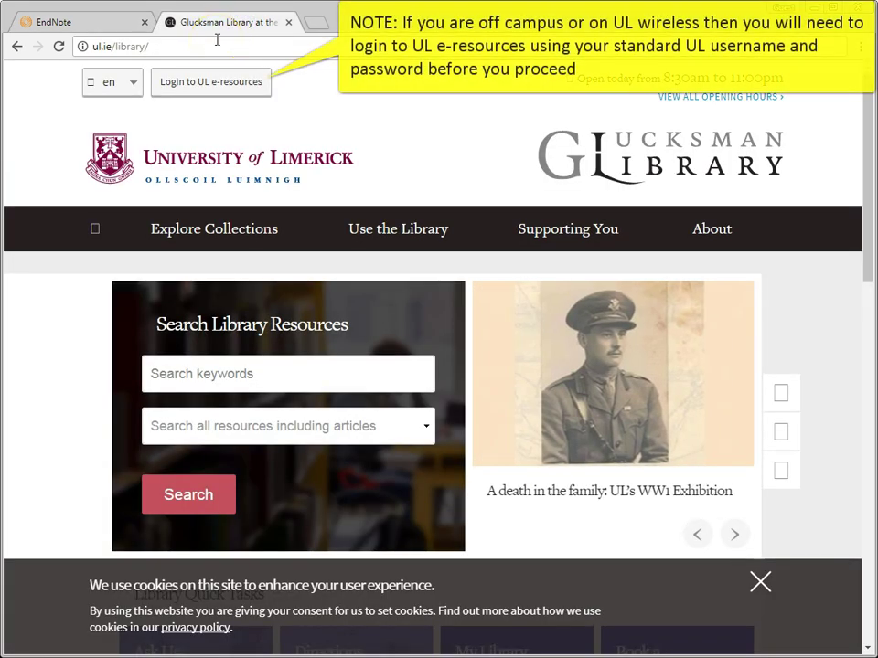
# Step: Open Scopus from the library's A-Z Databases list filtered to S
pyautogui.click(211, 225)
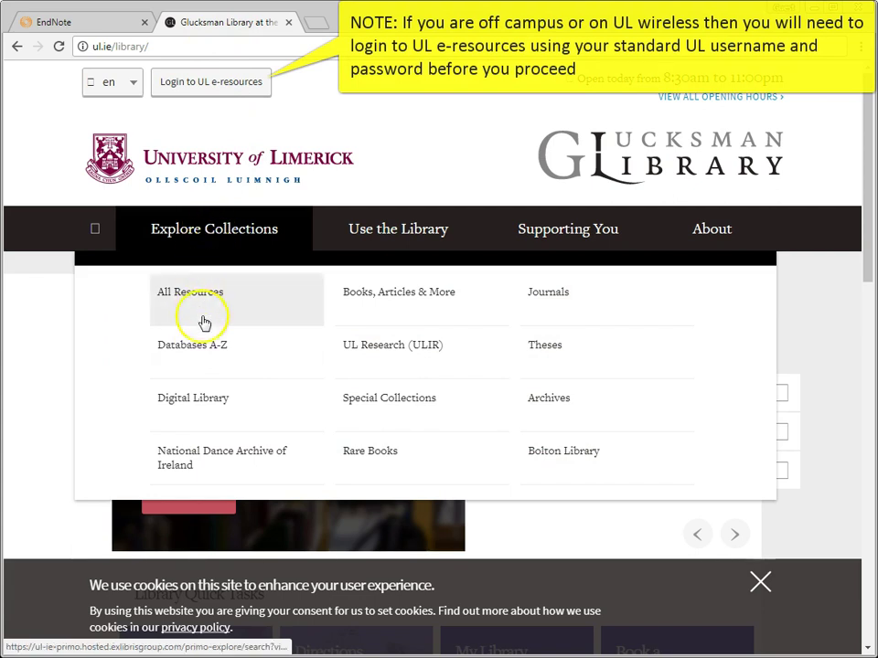
pyautogui.click(203, 355)
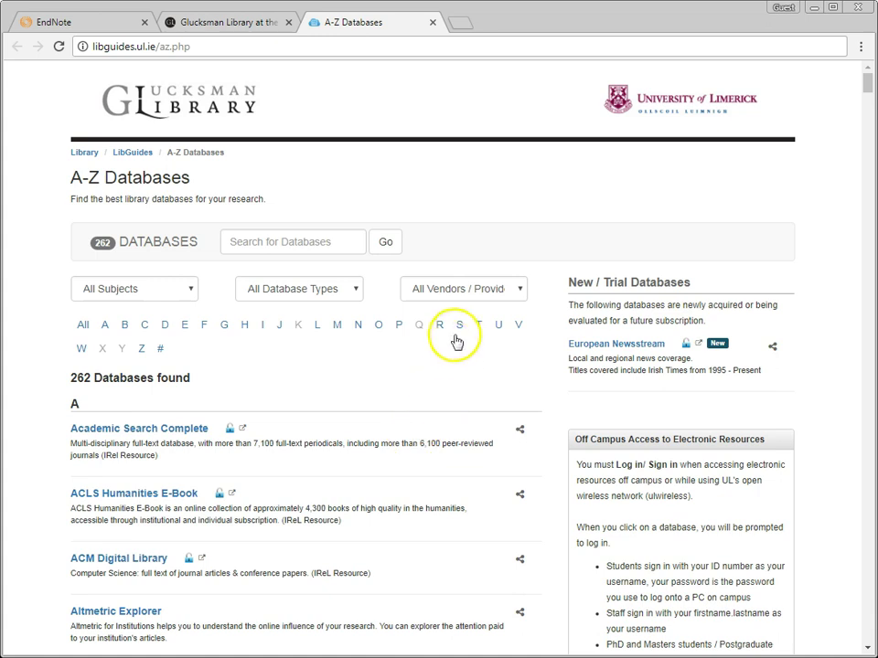
pyautogui.click(458, 328)
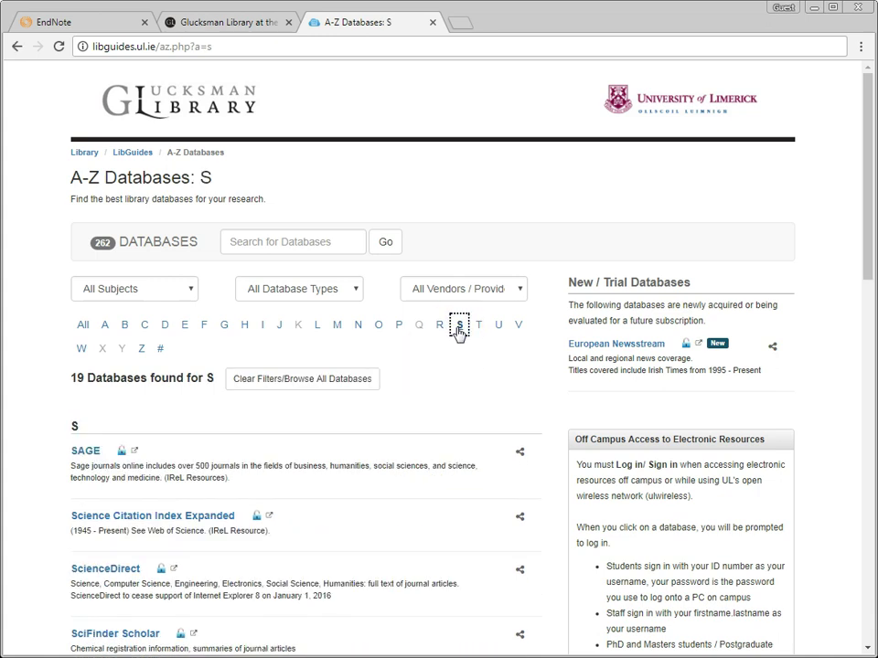
pyautogui.scroll(-1, 357, 476)
pyautogui.scroll(-3, 357, 476)
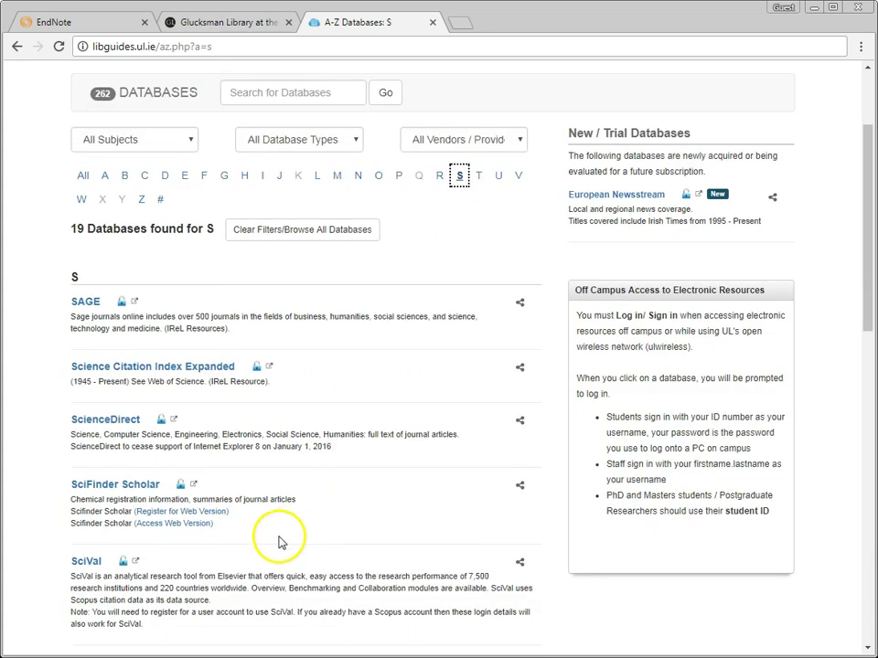
pyautogui.click(83, 521)
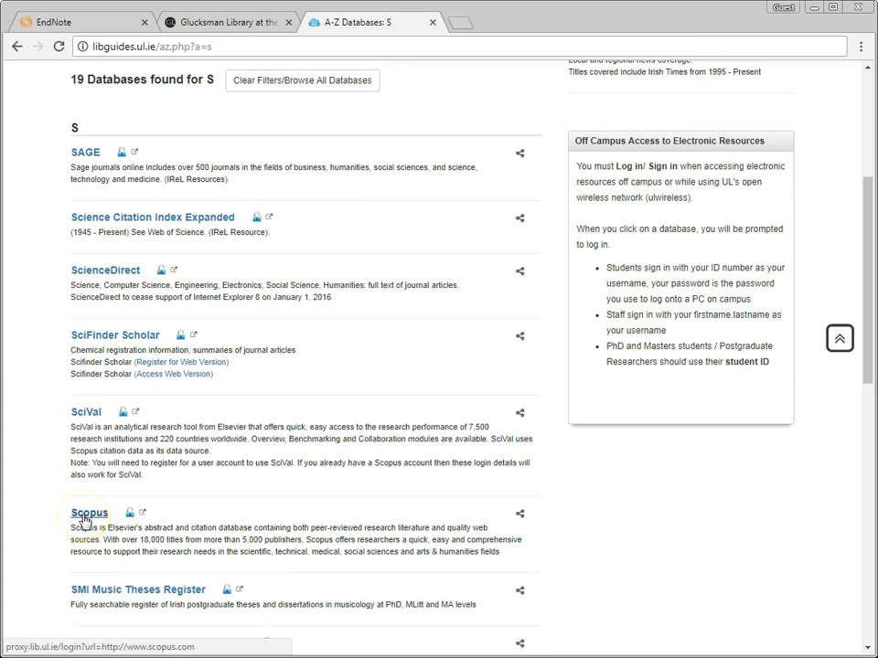
pyautogui.scroll(-1, 119, 525)
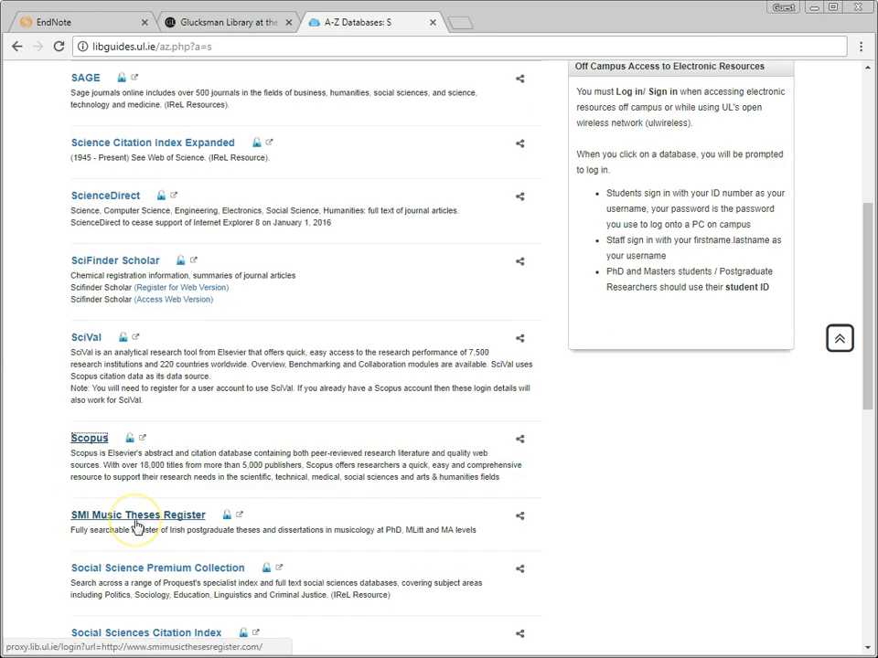
pyautogui.click(80, 440)
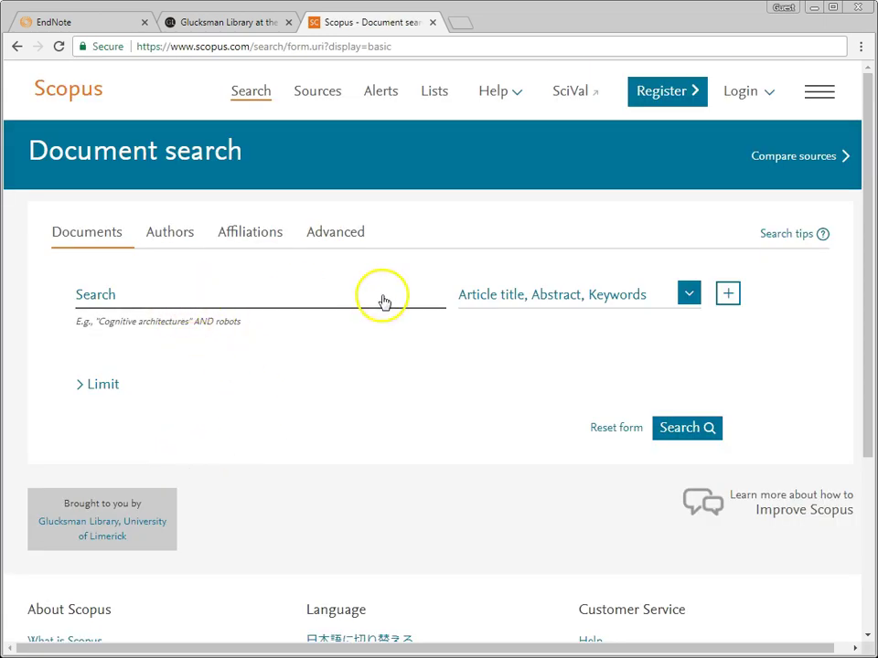
# Step: Search Scopus for "reference management" and sort the 232 results by relevance
pyautogui.click(115, 294)
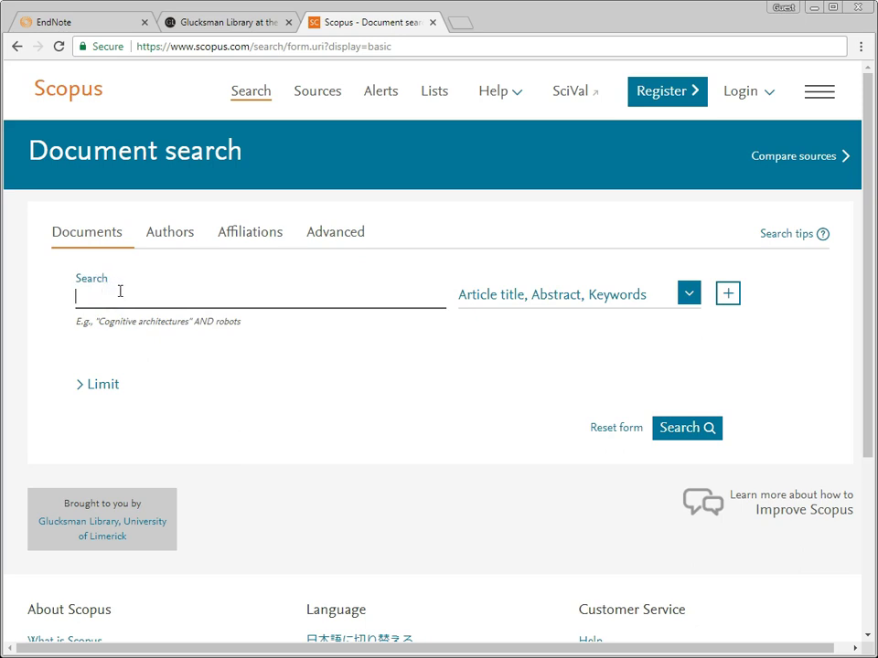
pyautogui.write('"reference management"')
pyautogui.click(681, 431)
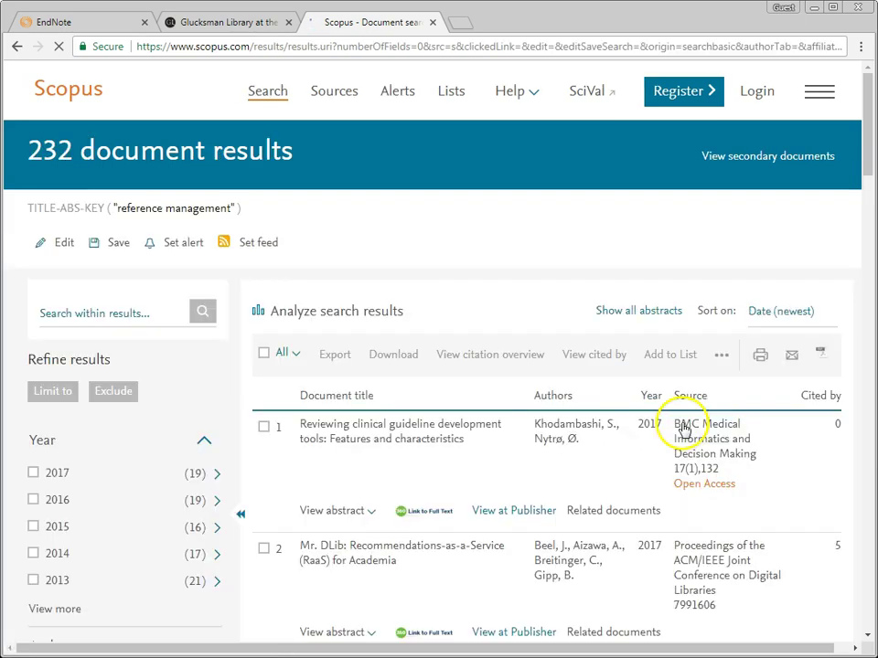
pyautogui.moveTo(866, 166); pyautogui.dragTo(867, 171)
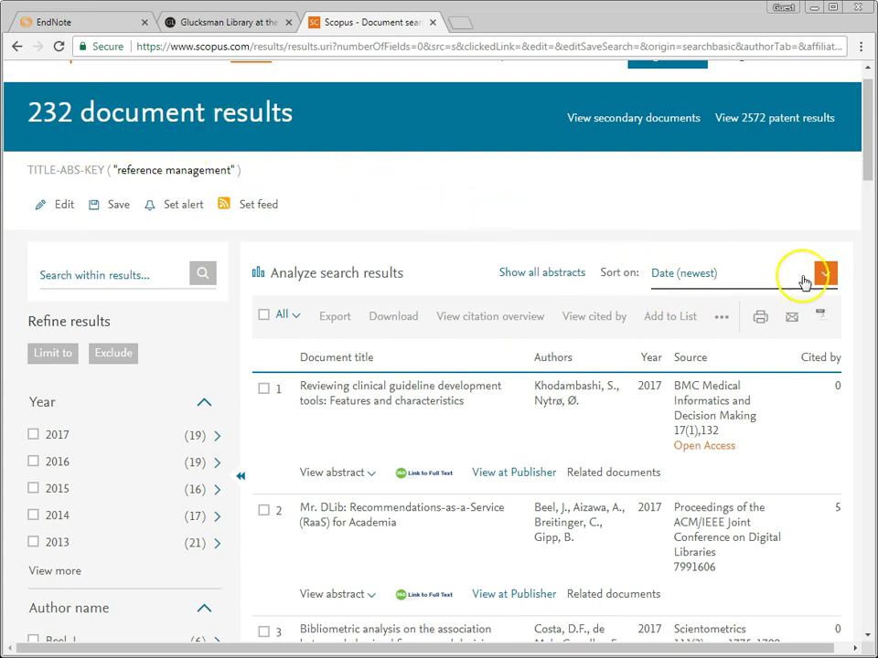
pyautogui.click(826, 277)
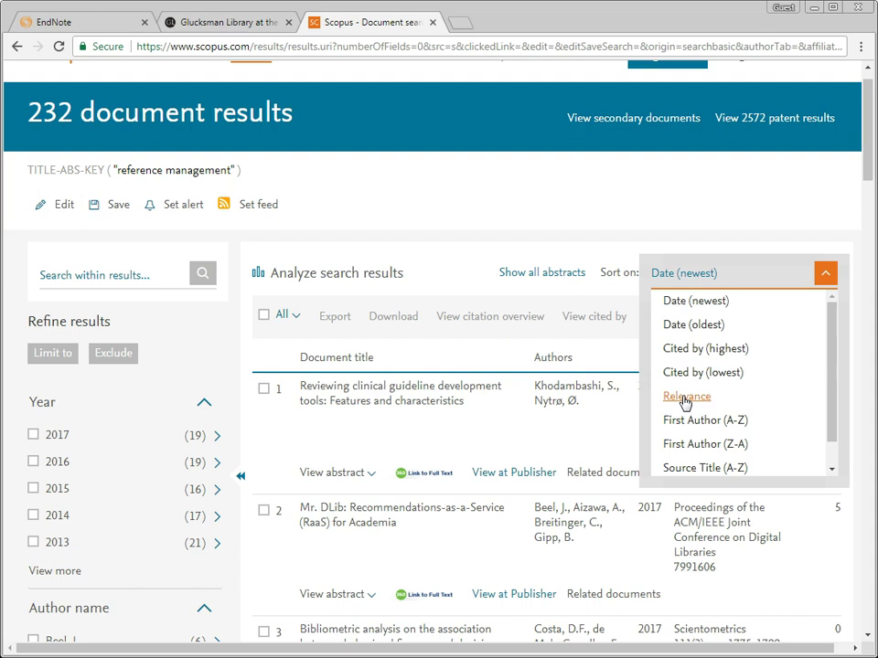
pyautogui.click(686, 398)
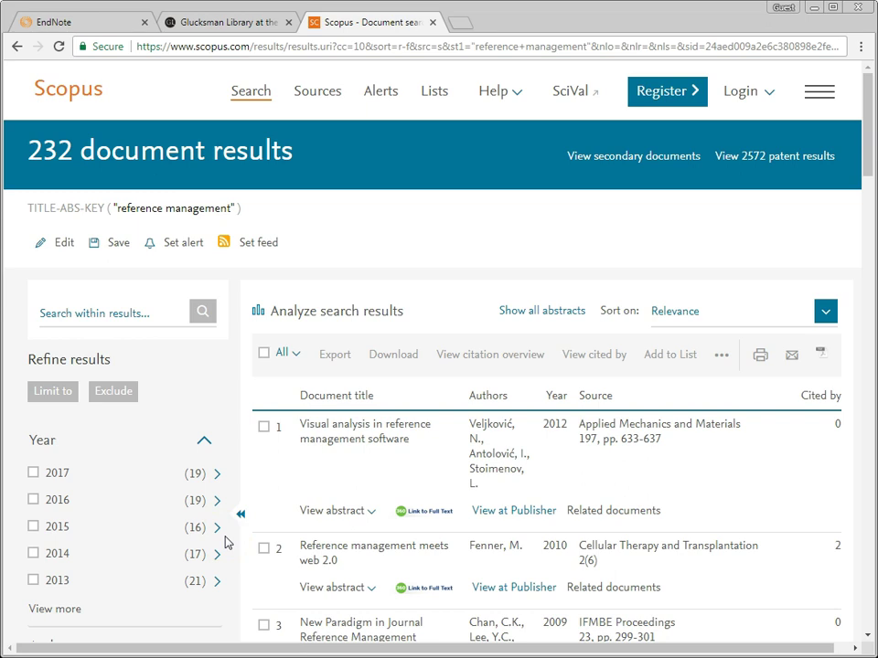
pyautogui.click(279, 512)
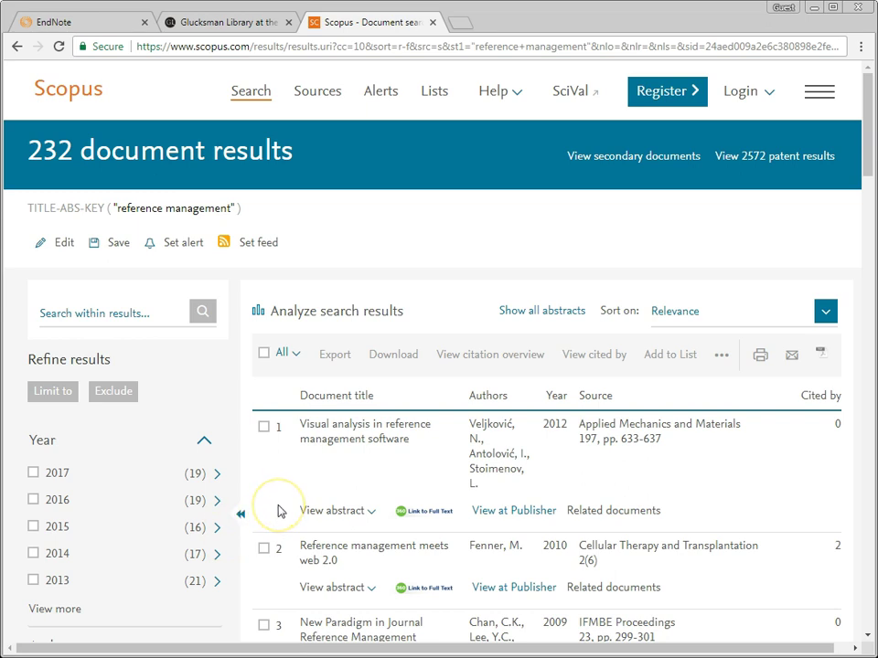
pyautogui.scroll(-3, 279, 512)
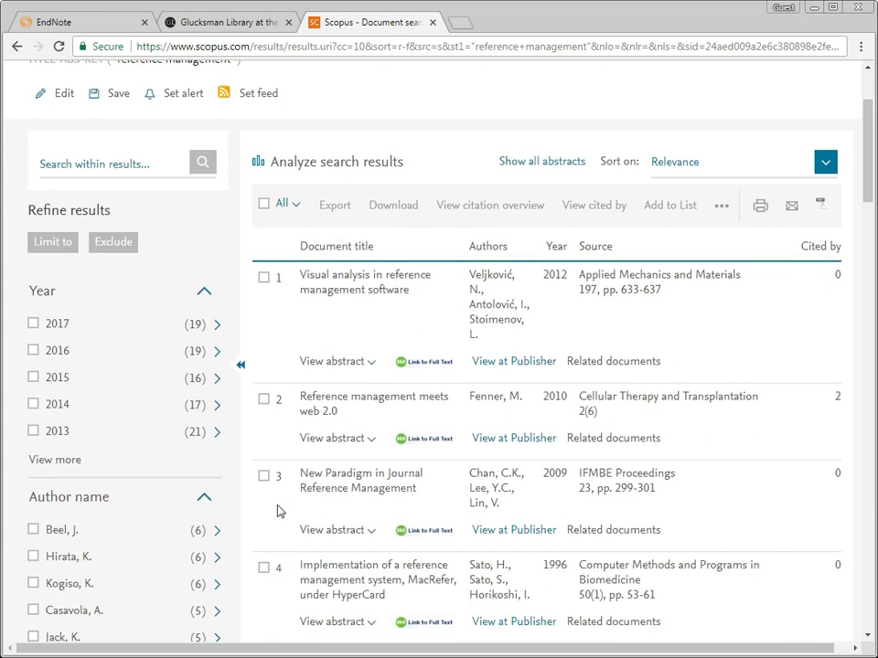
pyautogui.click(264, 277)
pyautogui.click(265, 400)
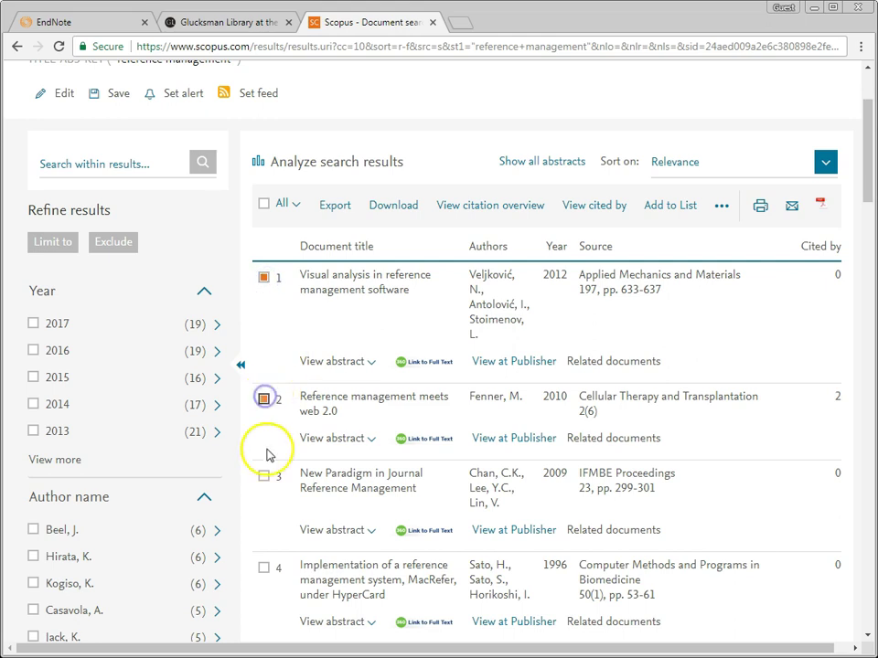
pyautogui.click(264, 475)
pyautogui.click(264, 568)
pyautogui.scroll(-2, 265, 567)
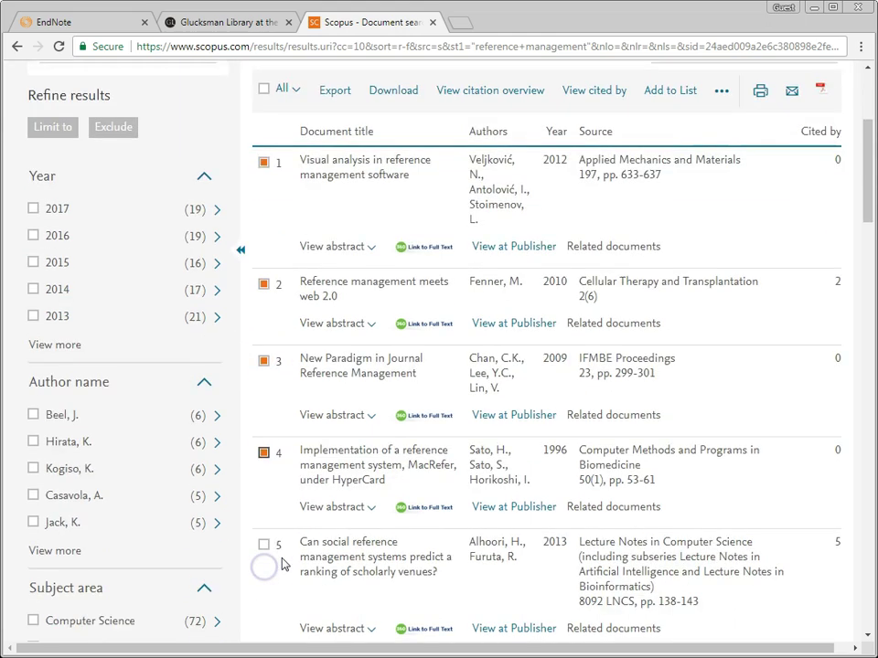
pyautogui.click(263, 510)
pyautogui.scroll(2, 439, 475)
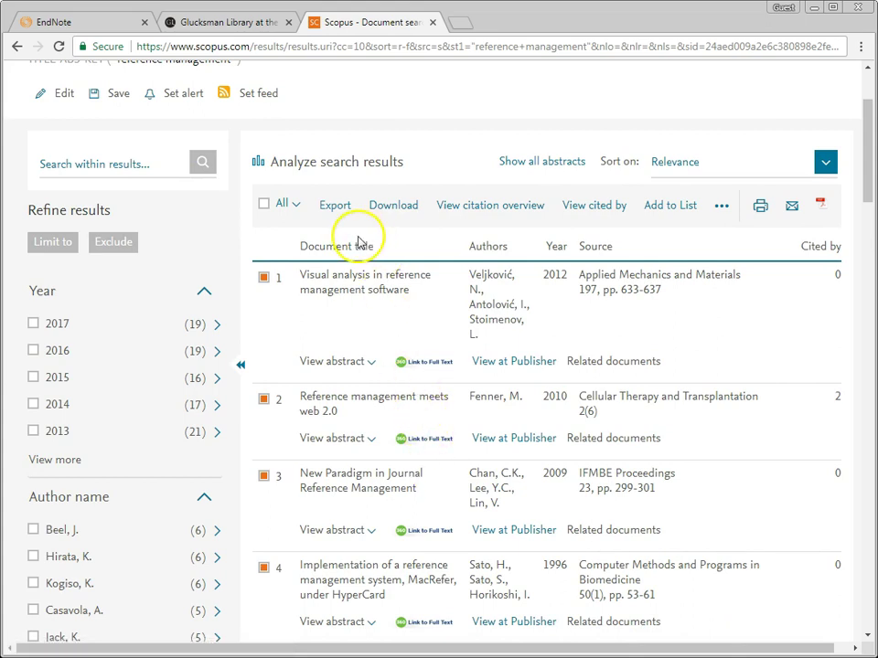
pyautogui.scroll(1, 359, 242)
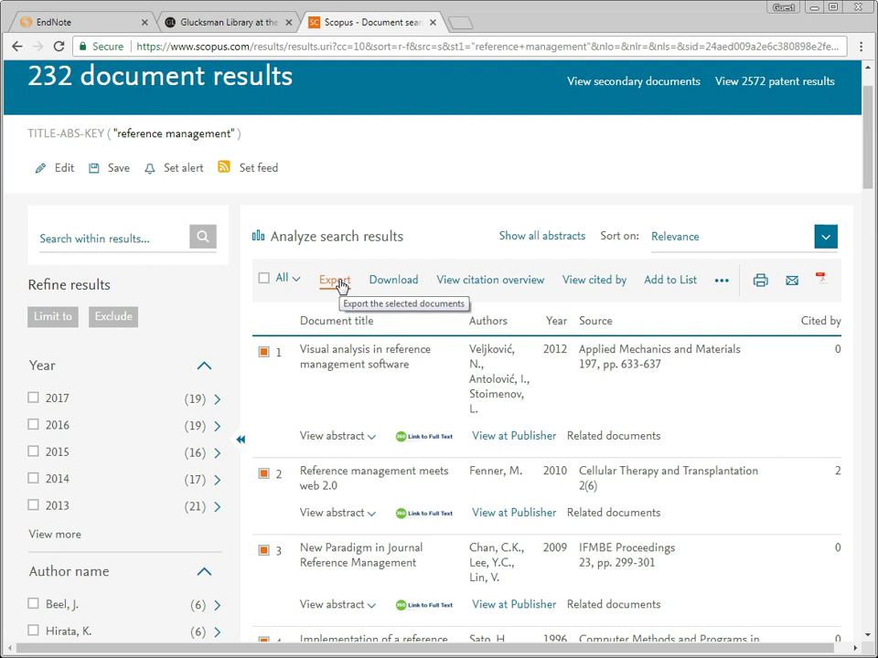
# Step: Export the five ticked Scopus documents as scopus.ris in RIS format with abstracts and keywords
pyautogui.click(335, 281)
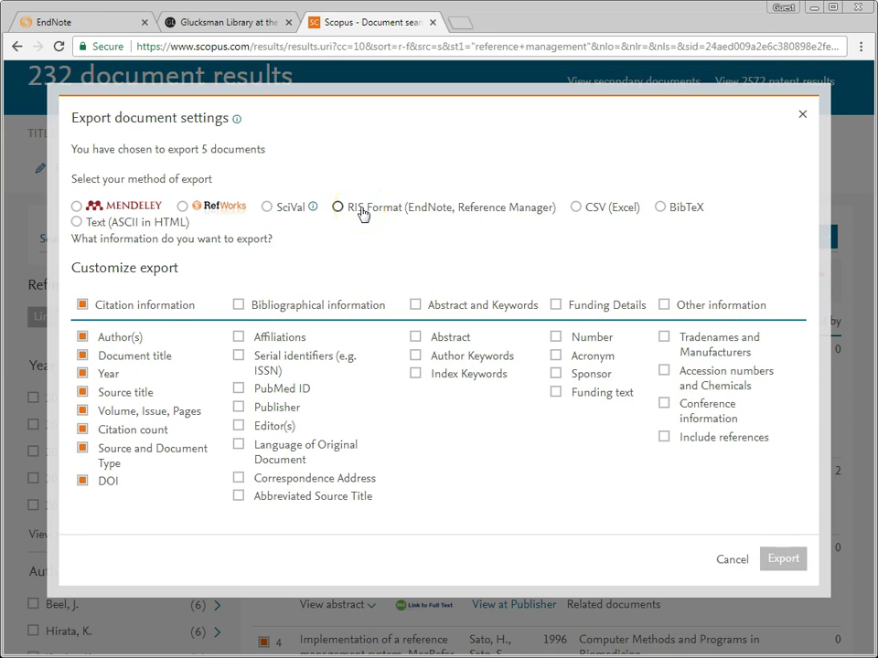
pyautogui.click(338, 208)
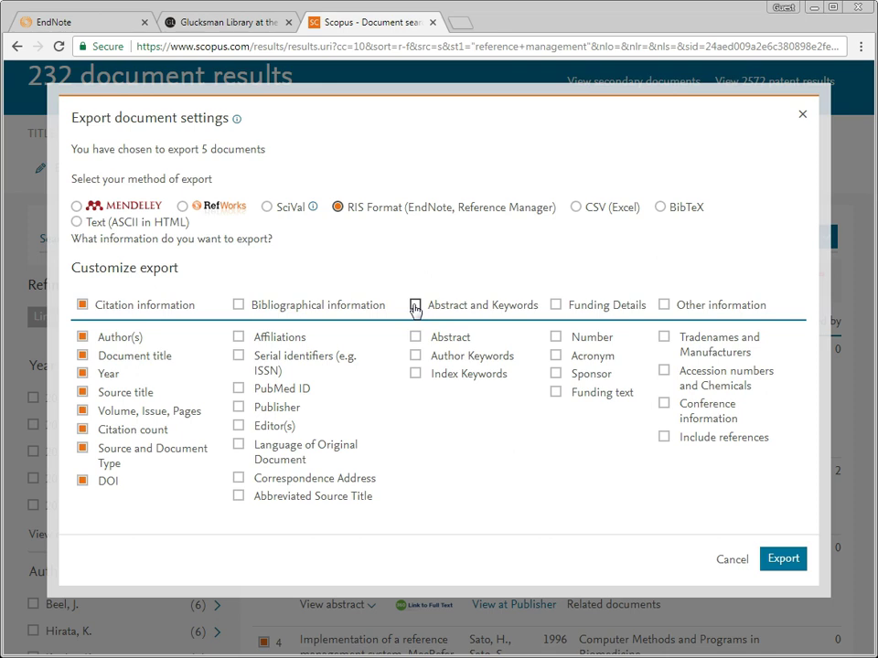
pyautogui.click(414, 304)
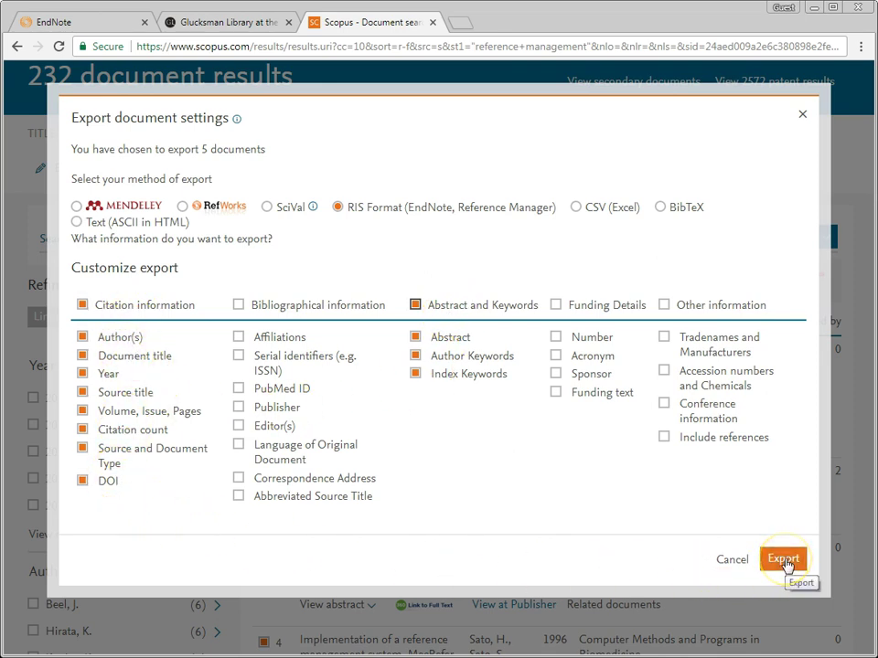
pyautogui.click(783, 559)
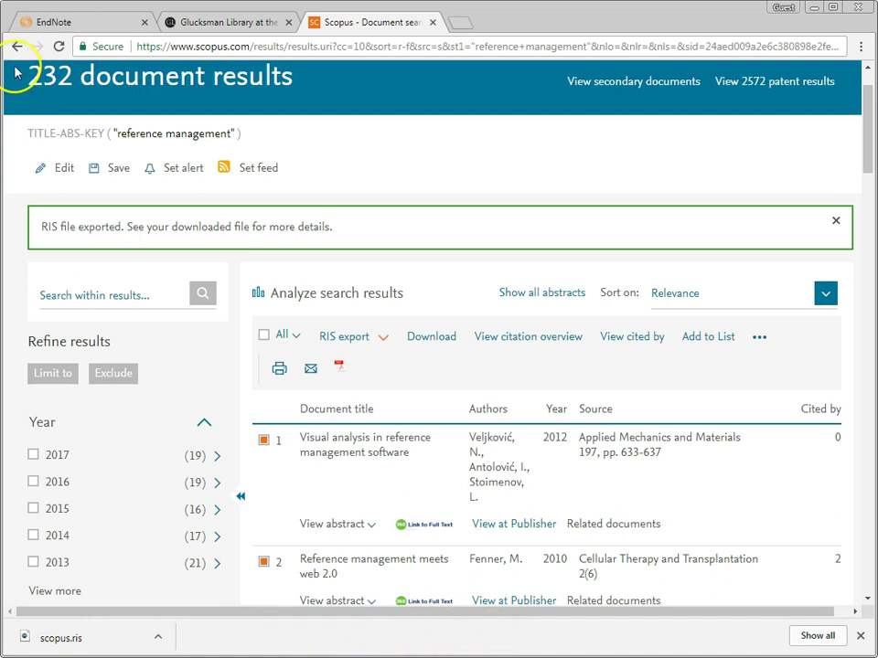
pyautogui.click(39, 23)
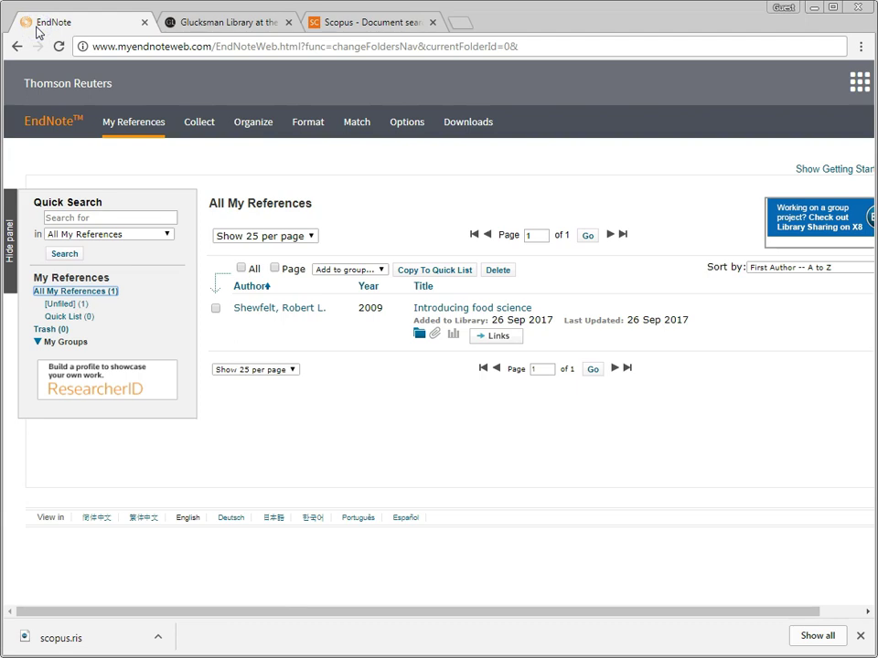
# Step: Attach scopus.ris from the Downloads folder to EndNote Web's Import References form
pyautogui.moveTo(189, 128)
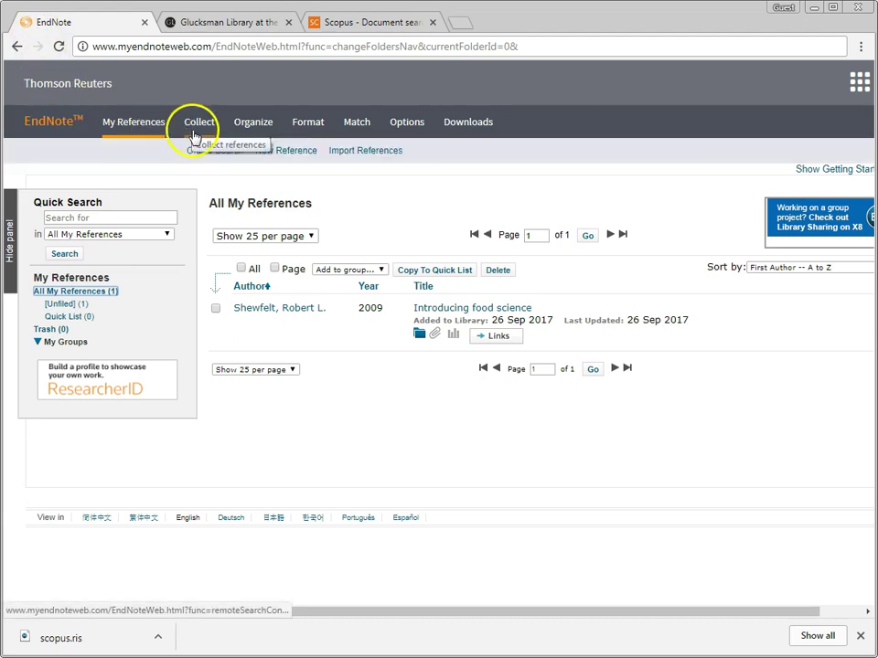
pyautogui.click(355, 157)
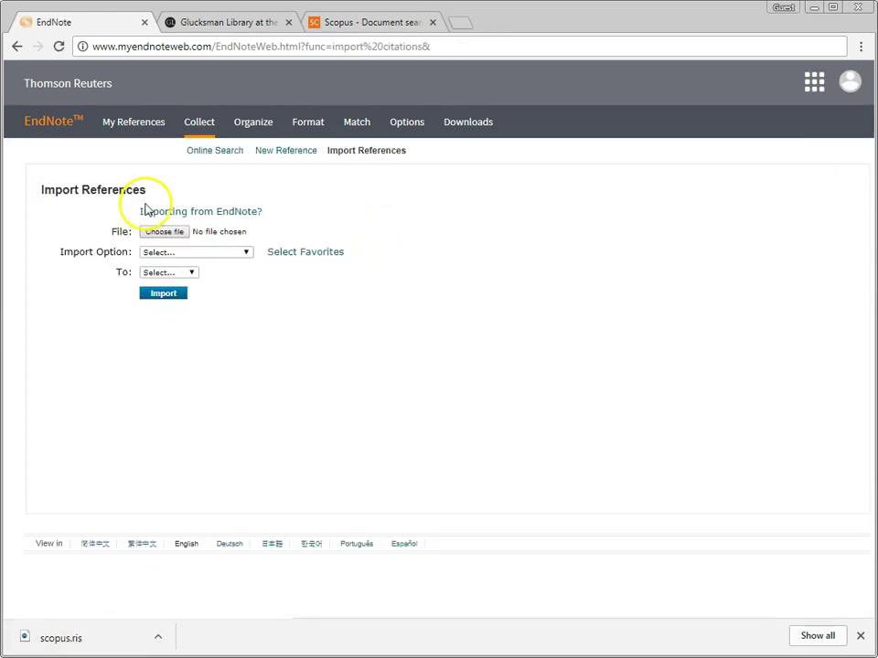
pyautogui.click(162, 231)
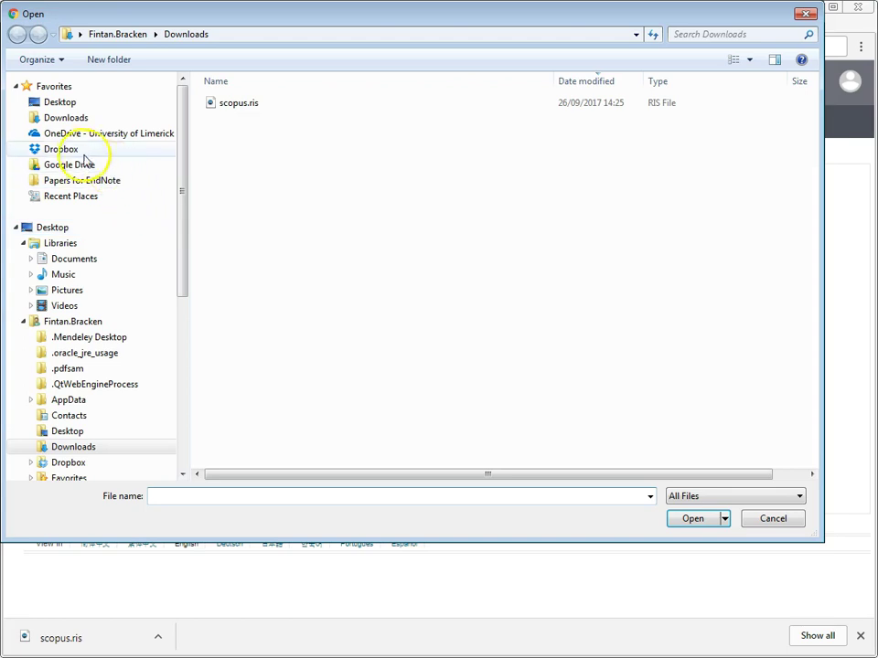
pyautogui.click(64, 119)
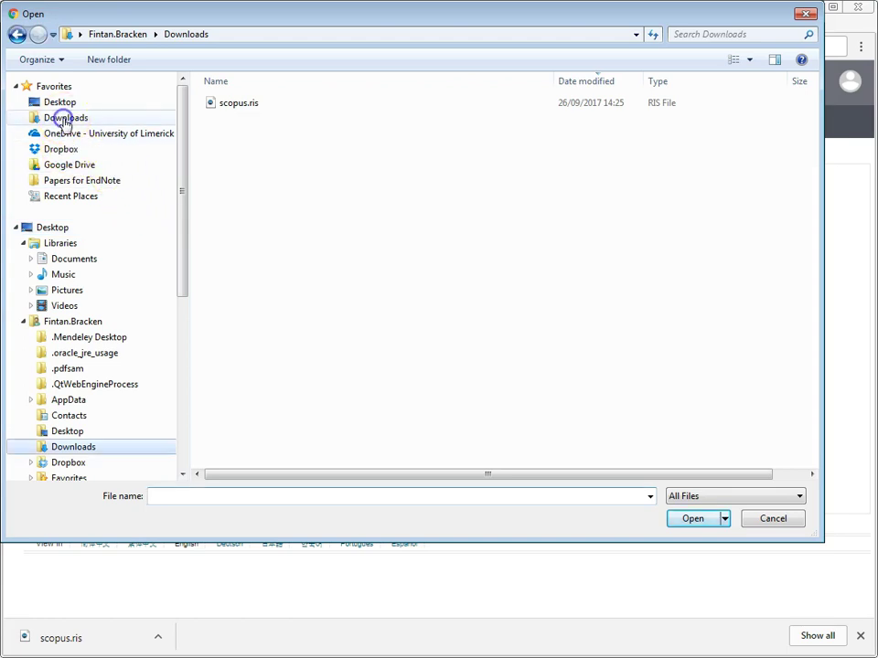
pyautogui.click(231, 106)
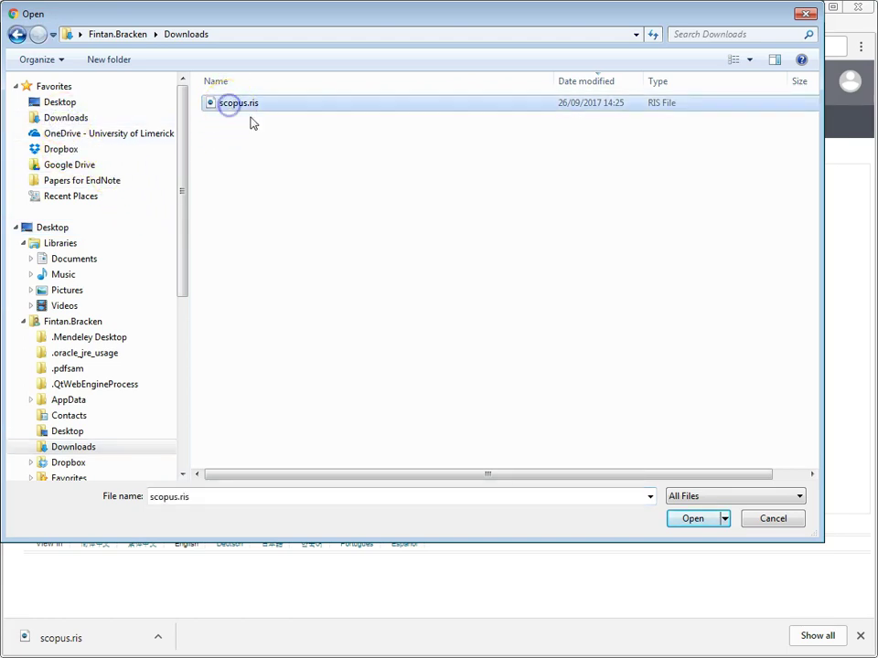
pyautogui.click(692, 518)
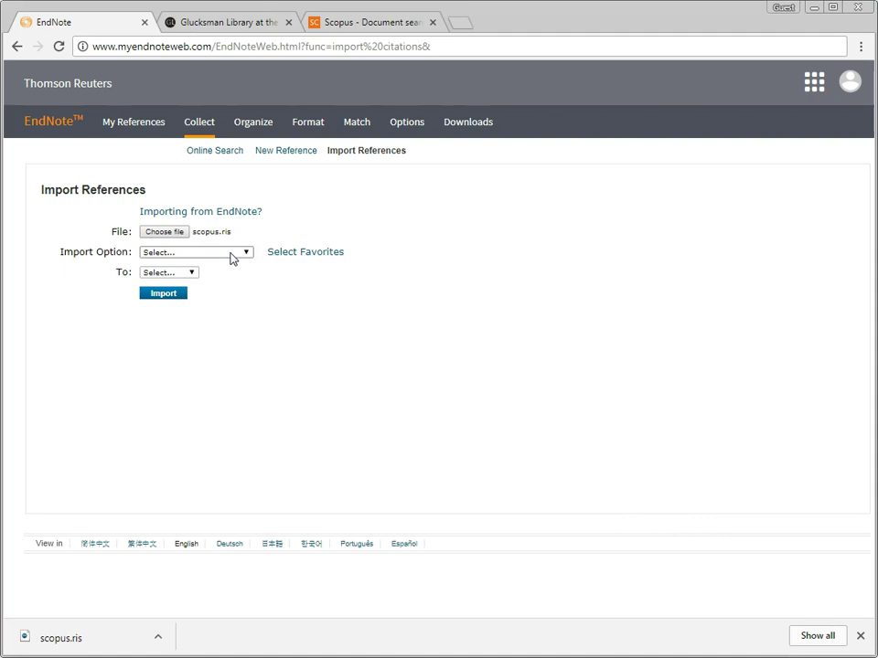
# Step: Import scopus.ris into [Unfiled] with the RefMan RIS filter and view that group
pyautogui.click(230, 254)
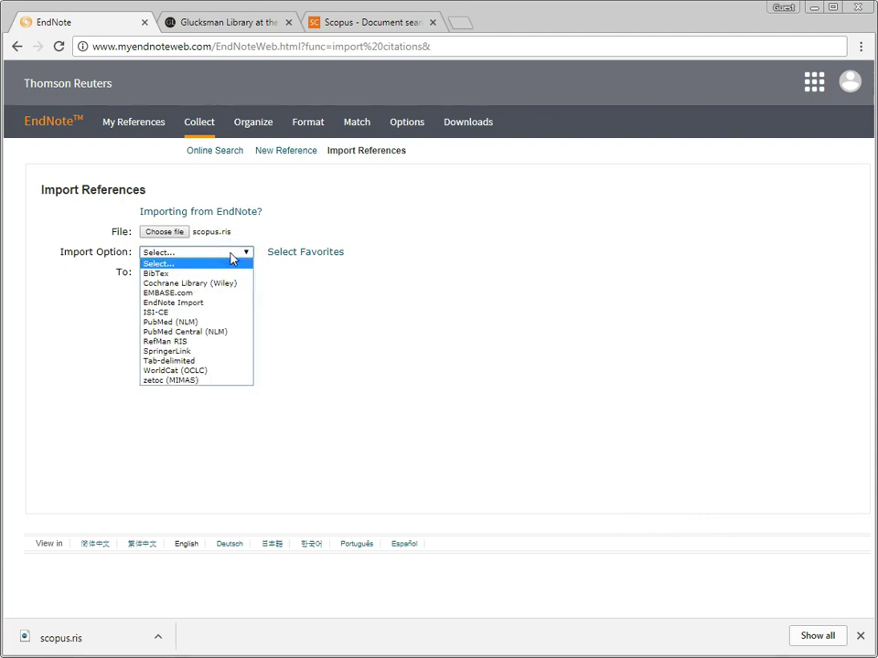
pyautogui.click(189, 342)
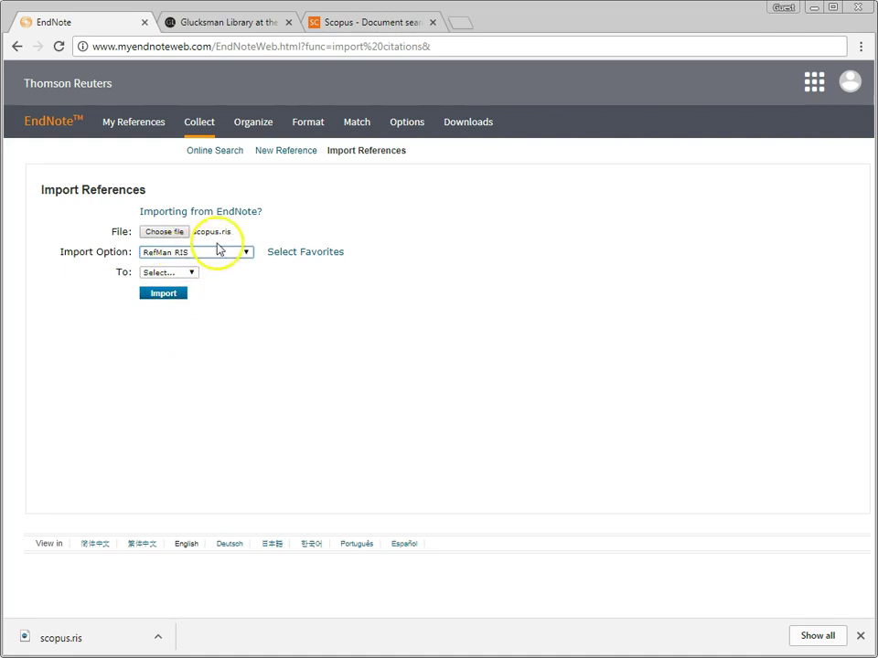
pyautogui.click(161, 275)
pyautogui.click(164, 292)
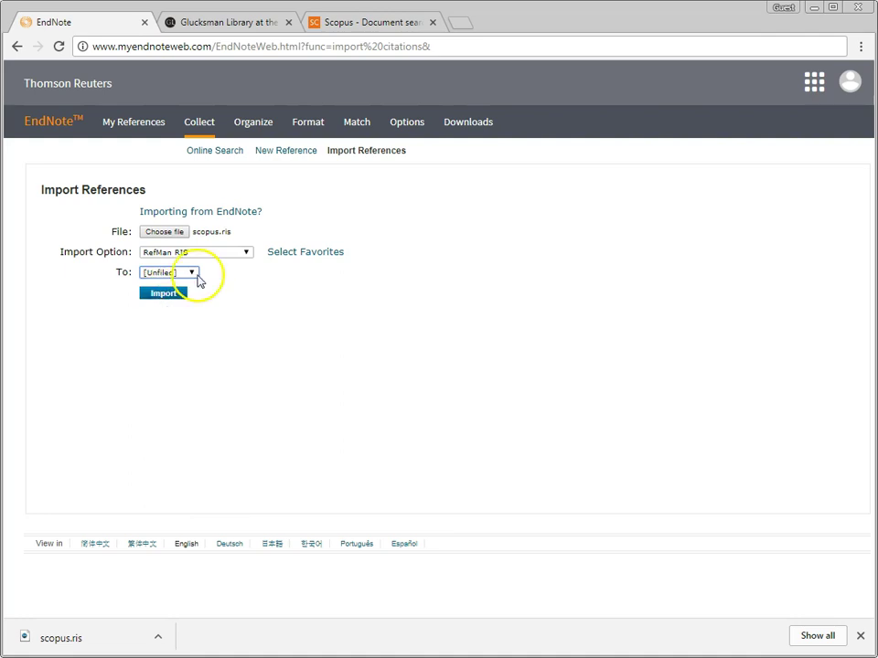
pyautogui.click(192, 274)
pyautogui.click(195, 273)
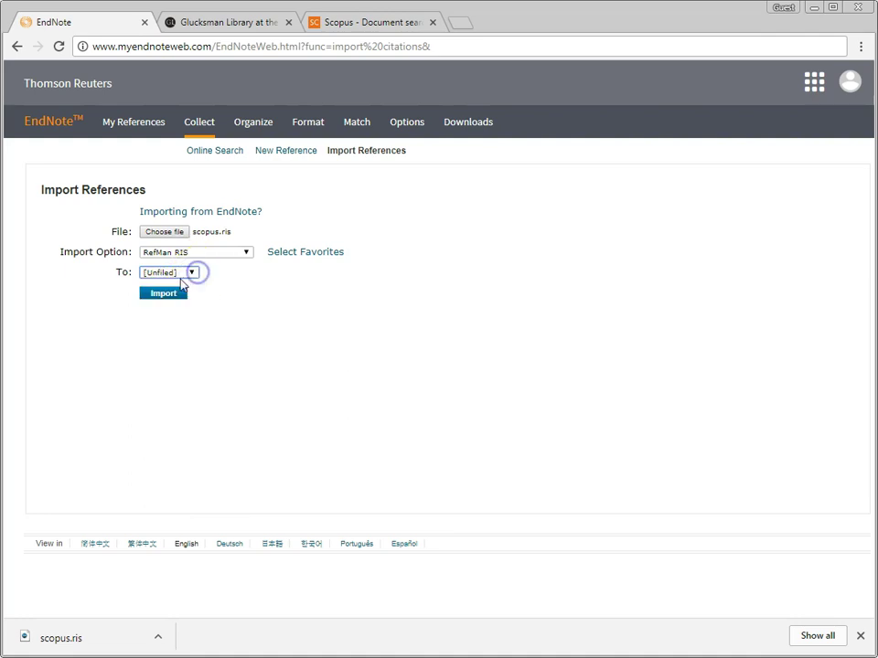
pyautogui.click(167, 299)
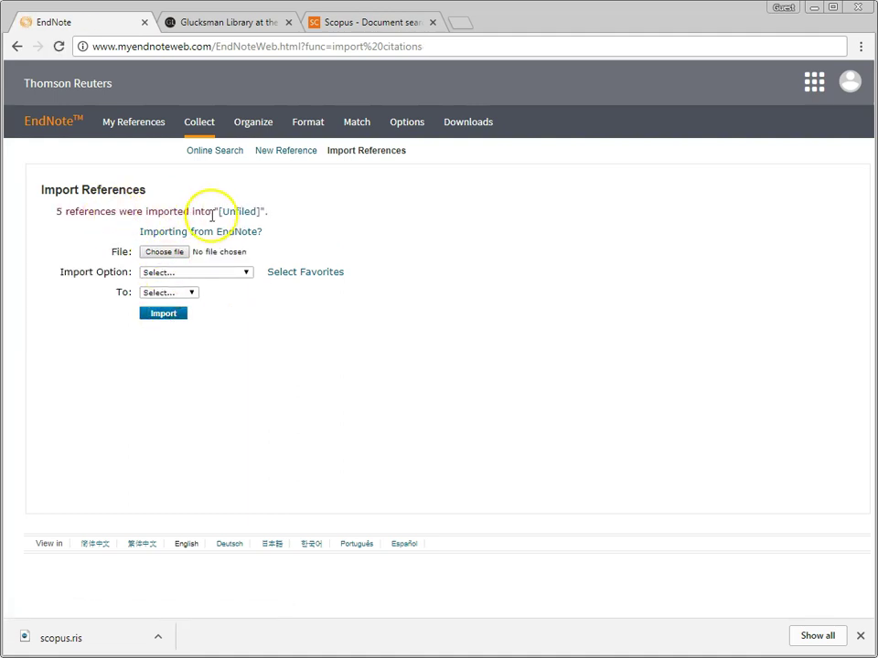
pyautogui.click(234, 216)
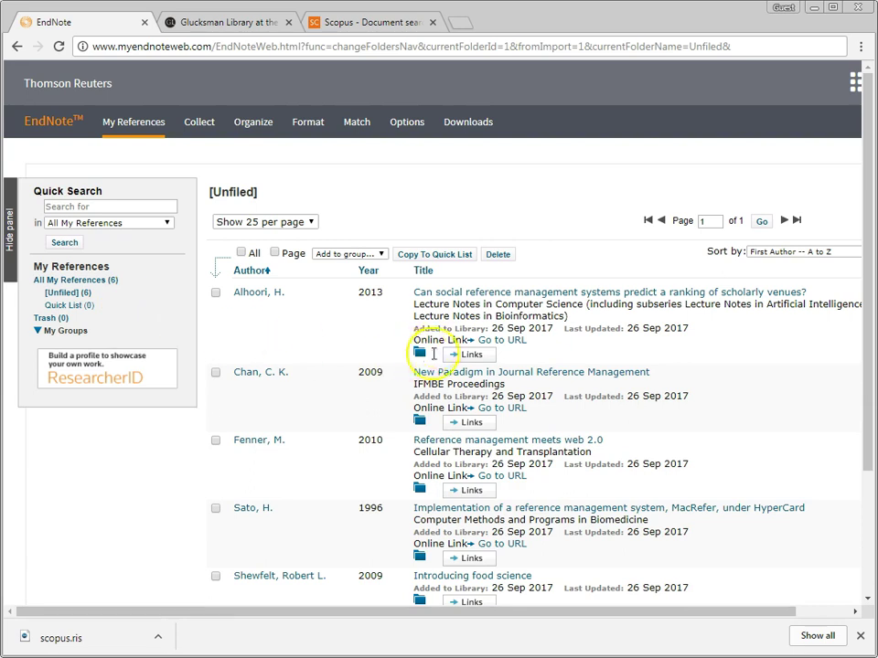
# Step: Scroll through the Unfiled group's six references, including the five new Scopus records
pyautogui.scroll(-2, 448, 395)
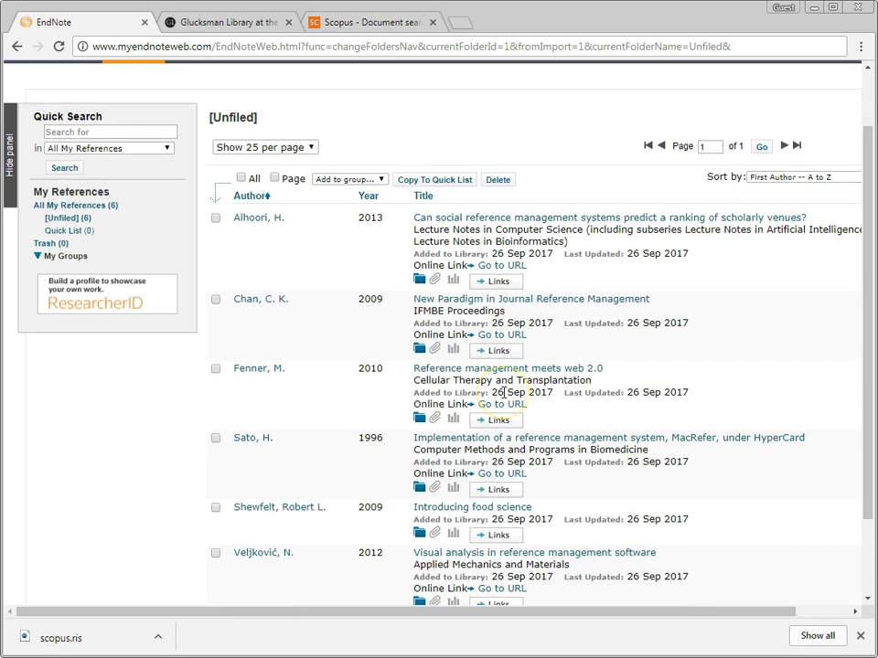
pyautogui.scroll(-2, 504, 392)
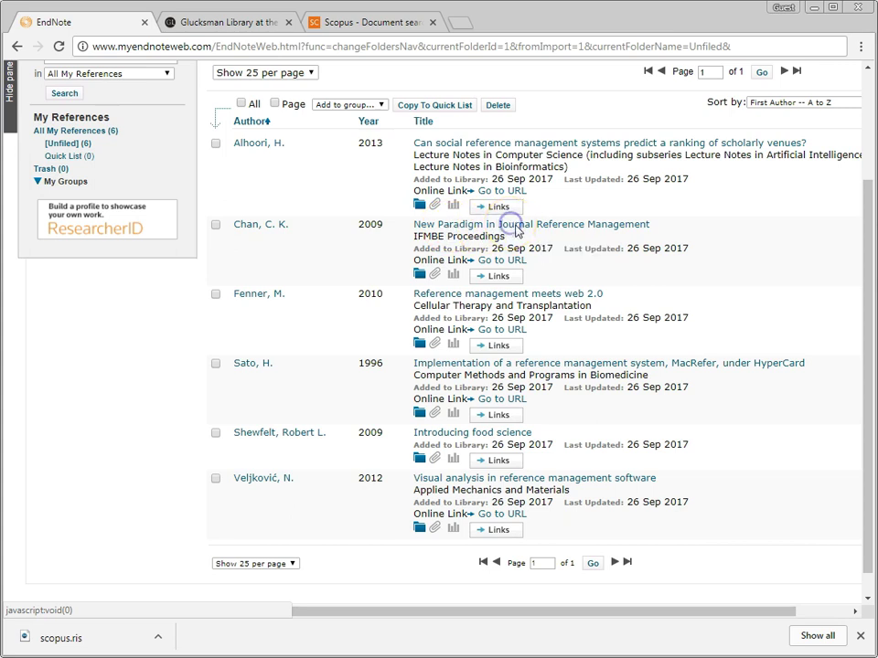
# Step: In the 2009 conference paper's title, lowercase 'Paradigm' and 'Journal'
pyautogui.click(517, 231)
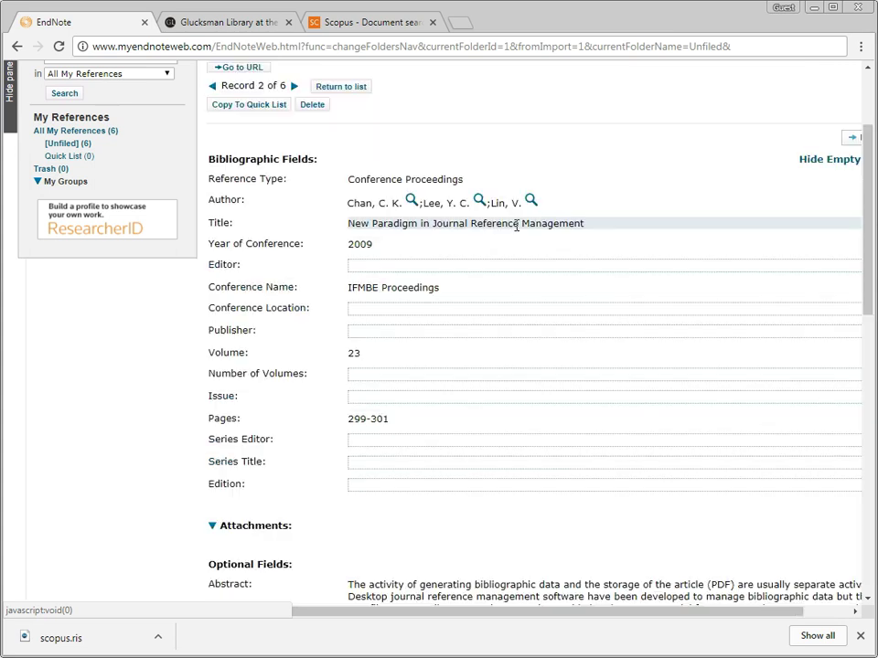
pyautogui.click(405, 224)
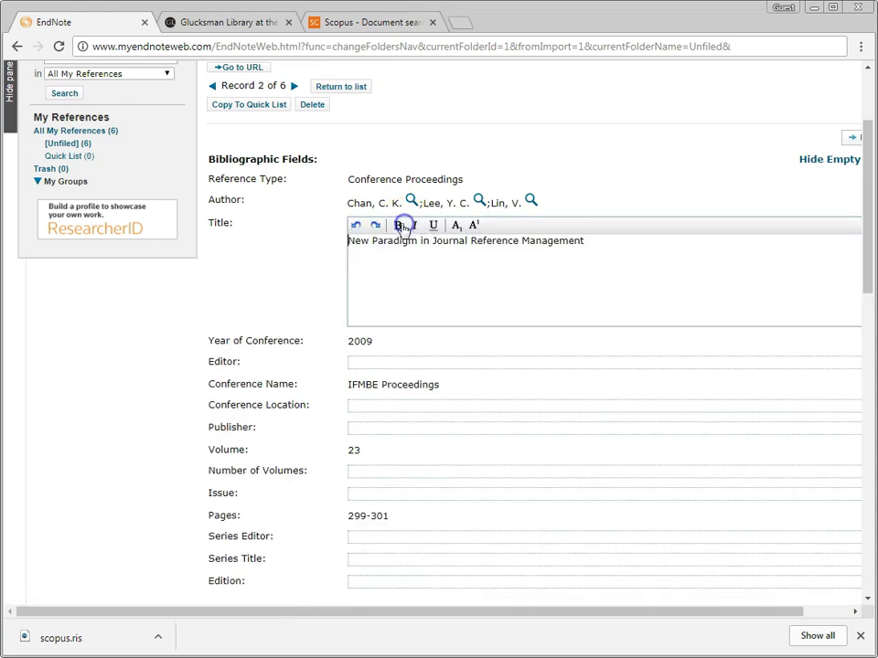
pyautogui.click(368, 230)
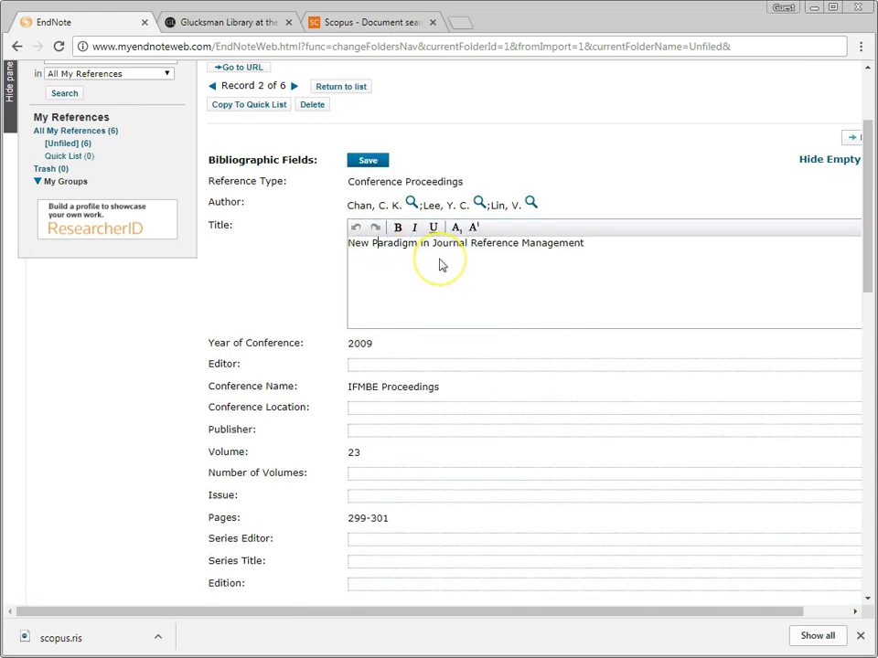
pyautogui.press('BackSpace')
pyautogui.write('p')
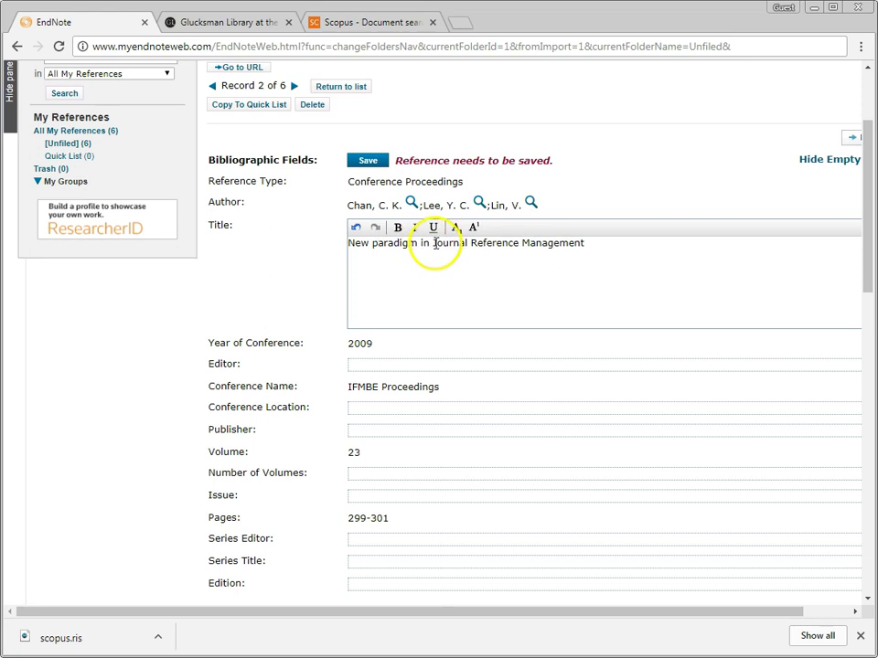
pyautogui.press('Delete')
pyautogui.write('j')
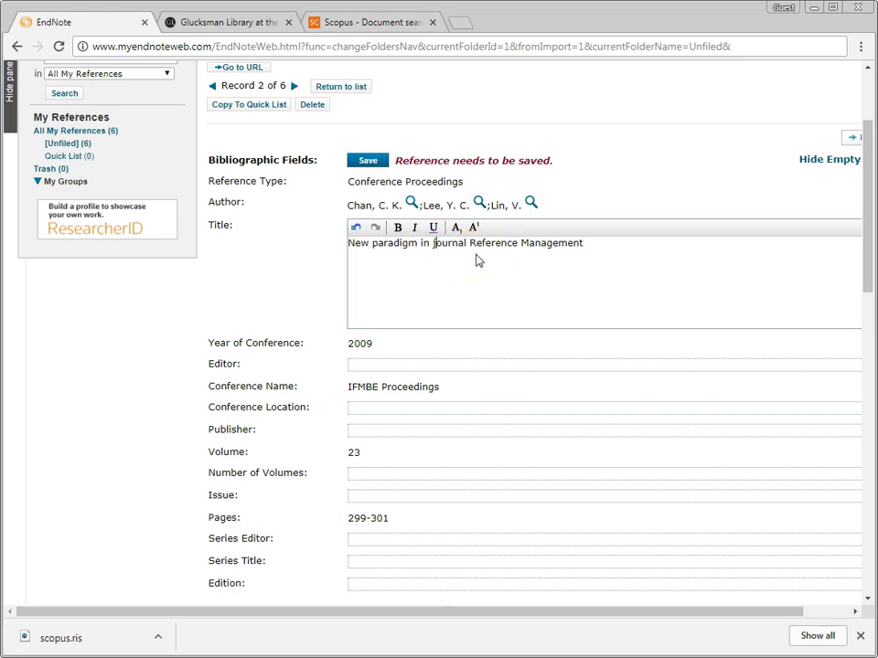
# Step: Lowercase 'Reference' and 'Management', save the title, and return to All My References
pyautogui.click(471, 244)
pyautogui.press('Delete')
pyautogui.write('r')
pyautogui.click(520, 244)
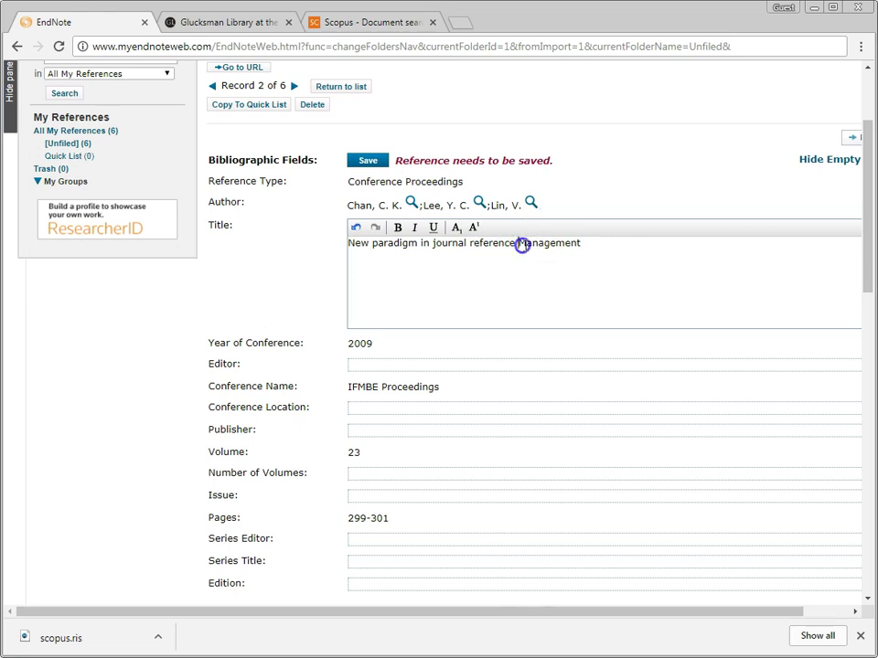
pyautogui.press('Delete')
pyautogui.write('m')
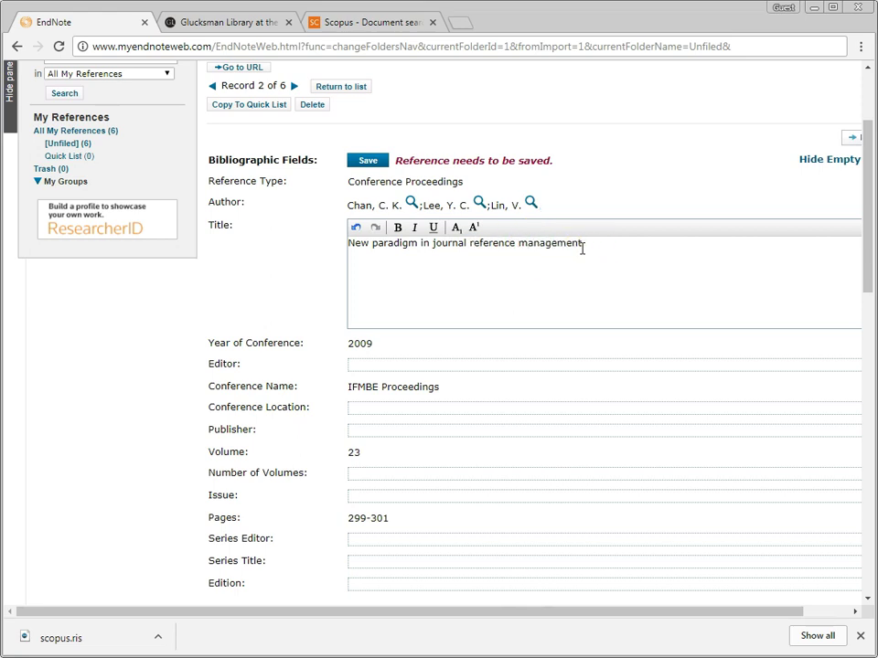
pyautogui.click(303, 240)
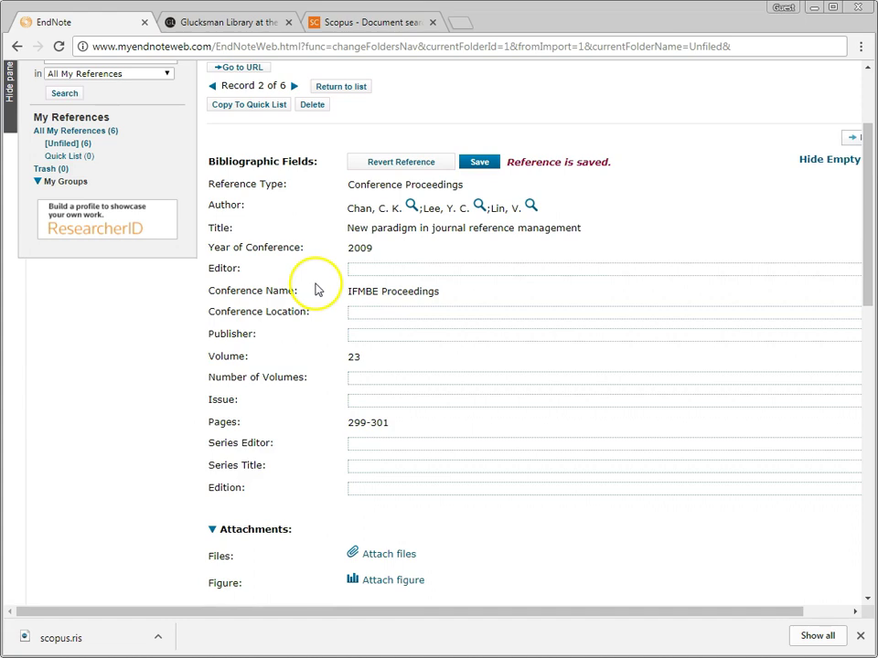
pyautogui.scroll(3, 315, 290)
pyautogui.click(78, 279)
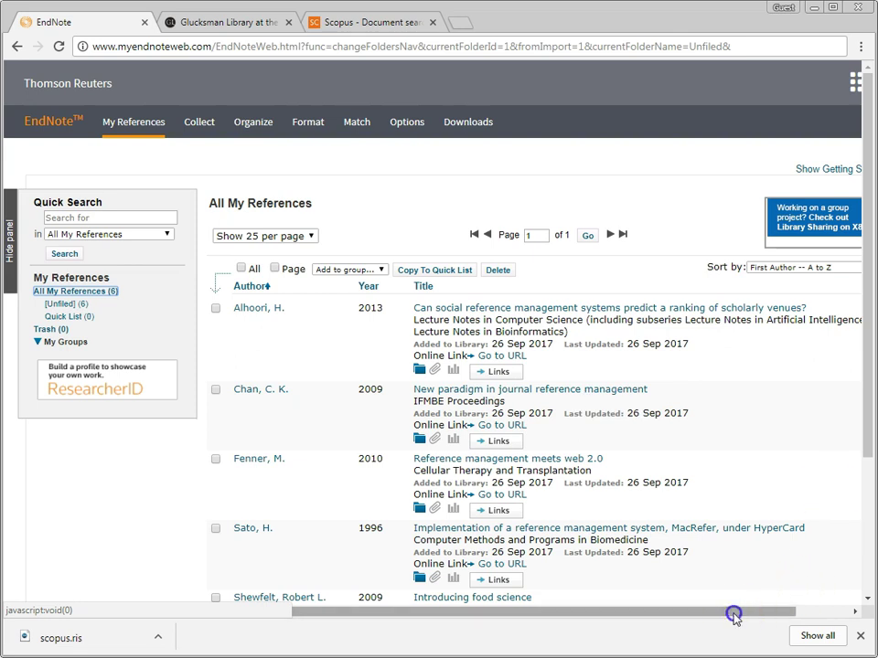
# Step: Close the browser's download bar and show the linked apps list offering Web of Science
pyautogui.moveTo(732, 617); pyautogui.dragTo(799, 618)
pyautogui.click(859, 635)
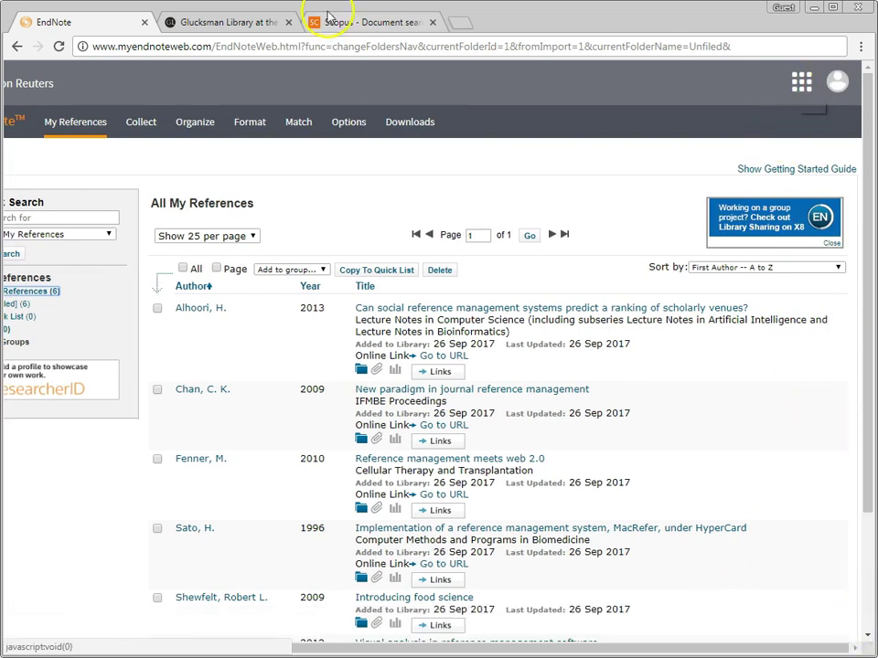
pyautogui.click(801, 82)
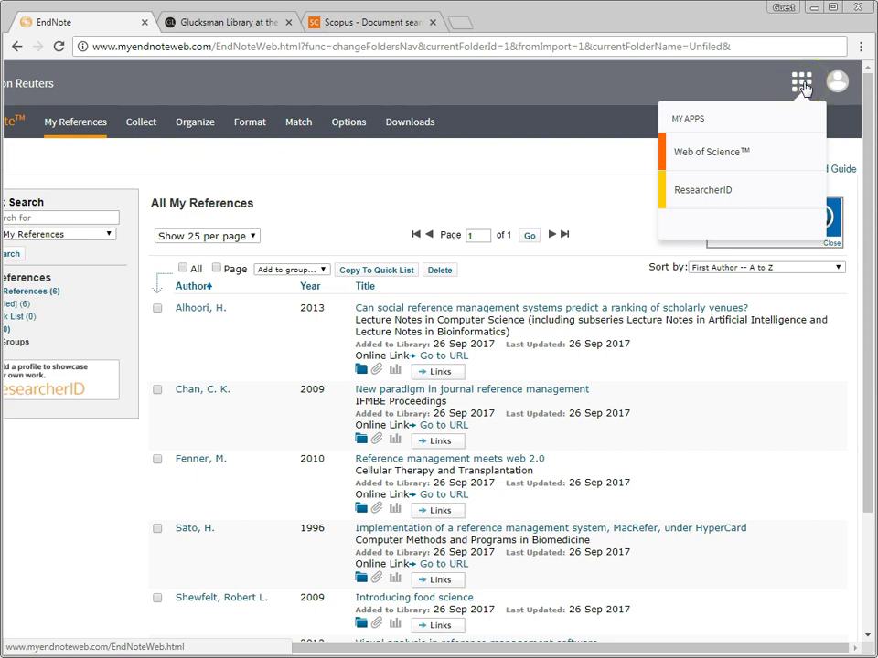
# Step: Run a Web of Science Topic search for "mental health" AND nurs* across all years
pyautogui.click(692, 154)
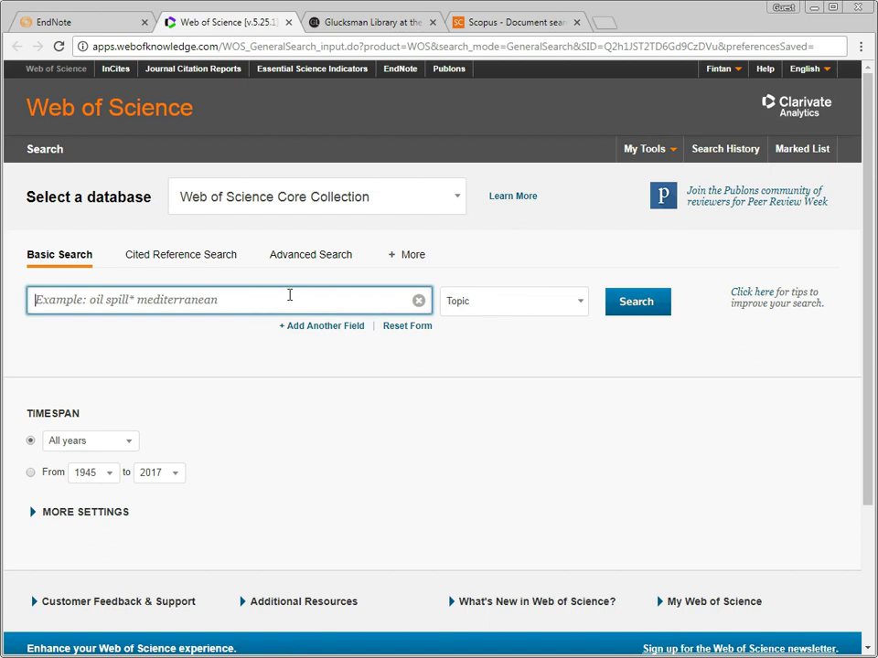
pyautogui.write('"mental health" AND nurs')
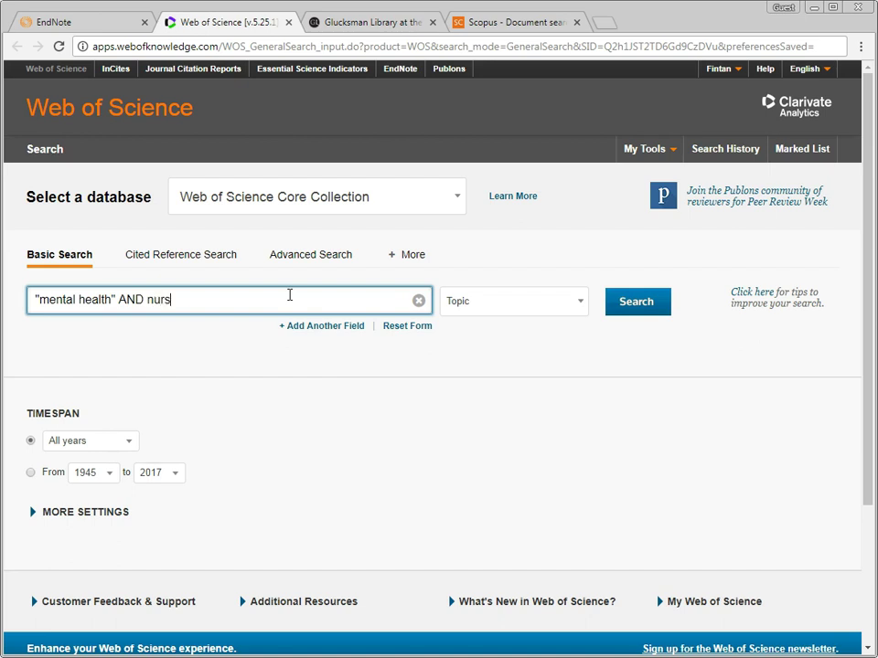
pyautogui.click(215, 302)
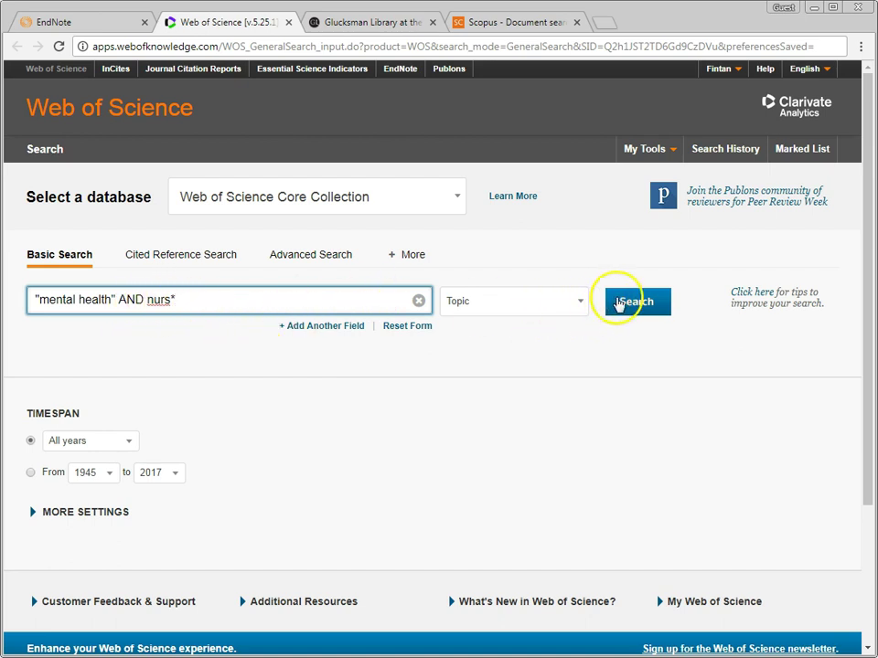
pyautogui.click(618, 301)
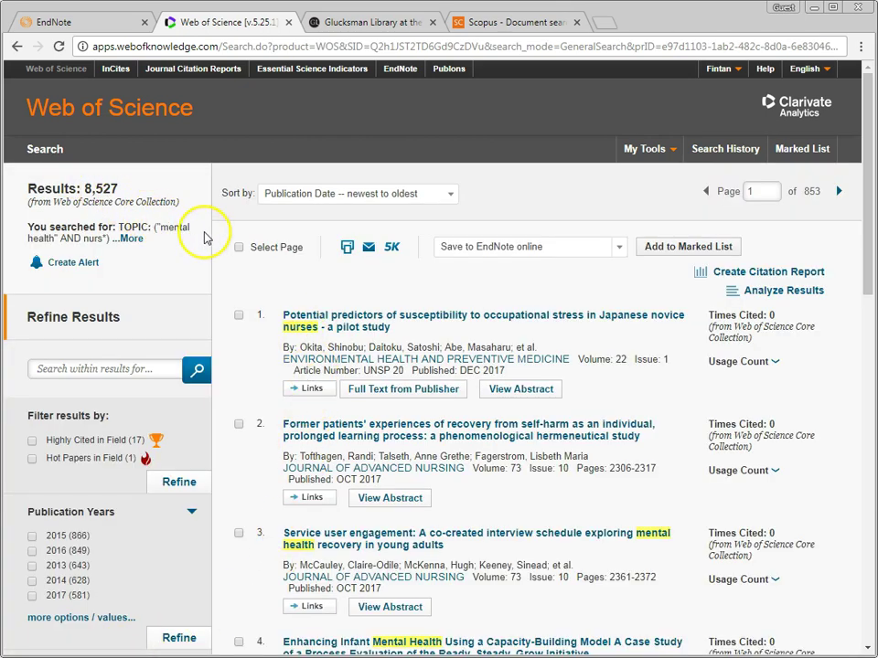
# Step: Tick results 1–5 of the 8,527 hits and send them to EndNote online
pyautogui.click(238, 315)
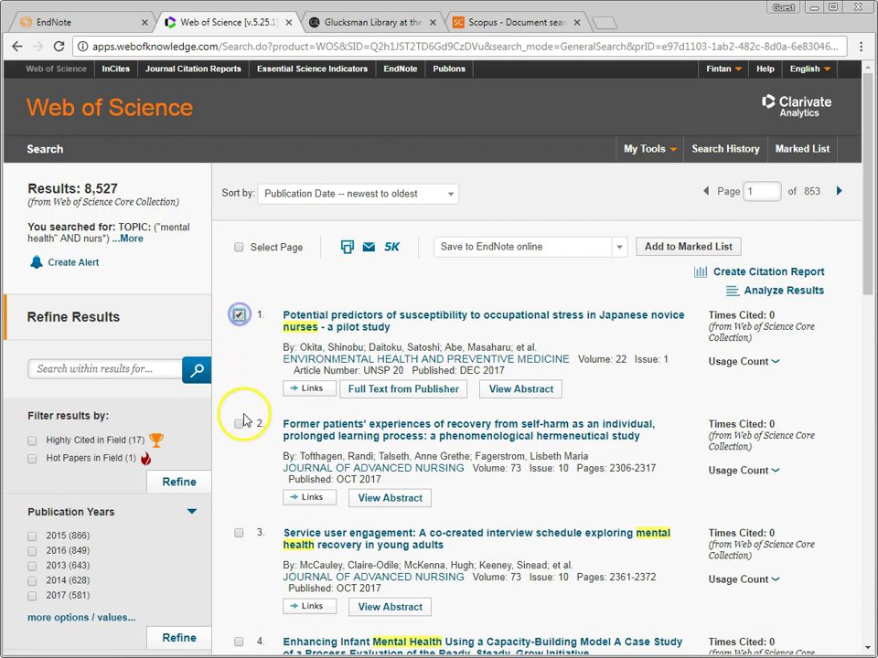
pyautogui.click(238, 424)
pyautogui.click(239, 533)
pyautogui.scroll(-2, 237, 498)
pyautogui.click(237, 496)
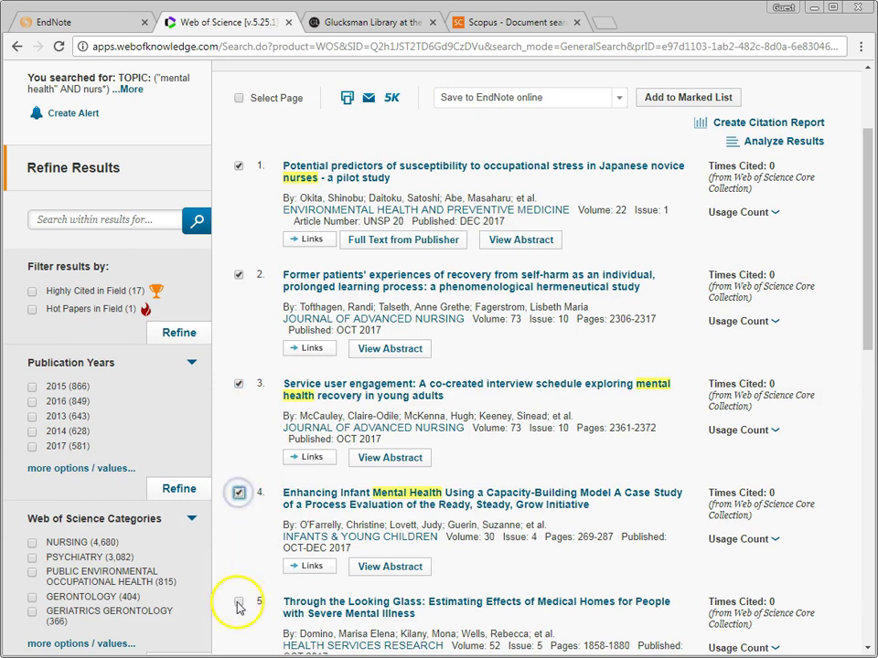
pyautogui.scroll(2, 405, 549)
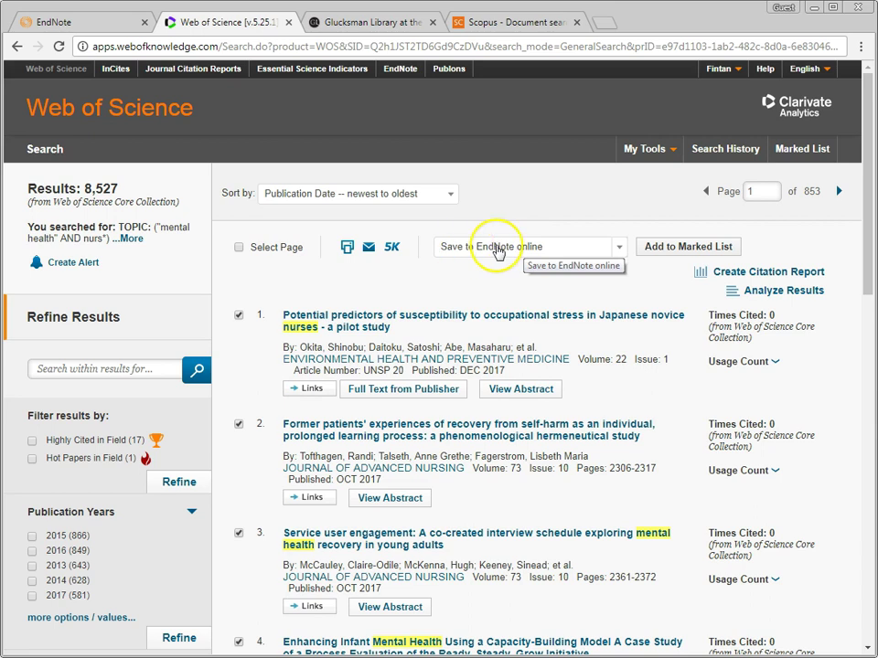
pyautogui.click(496, 247)
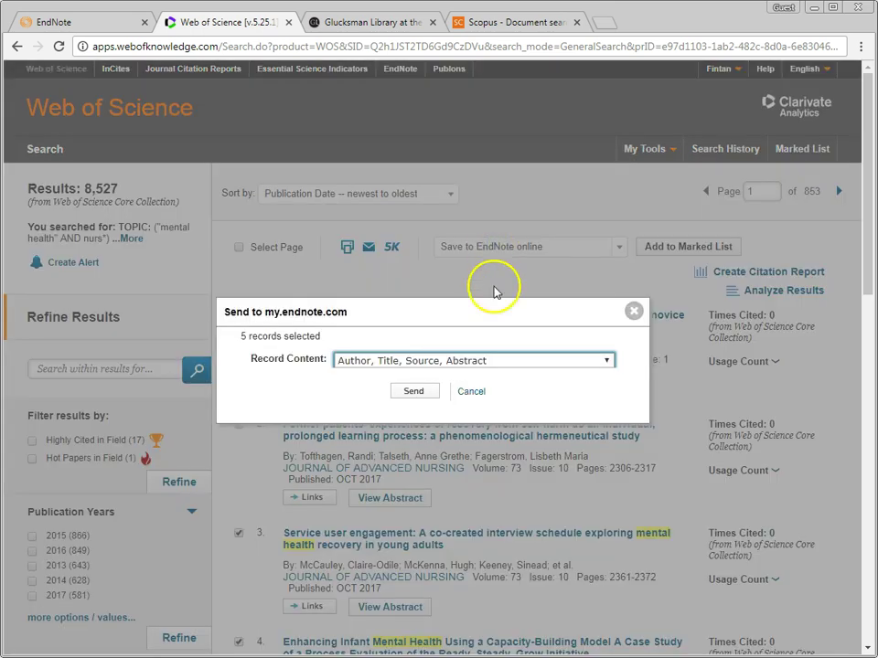
pyautogui.click(413, 391)
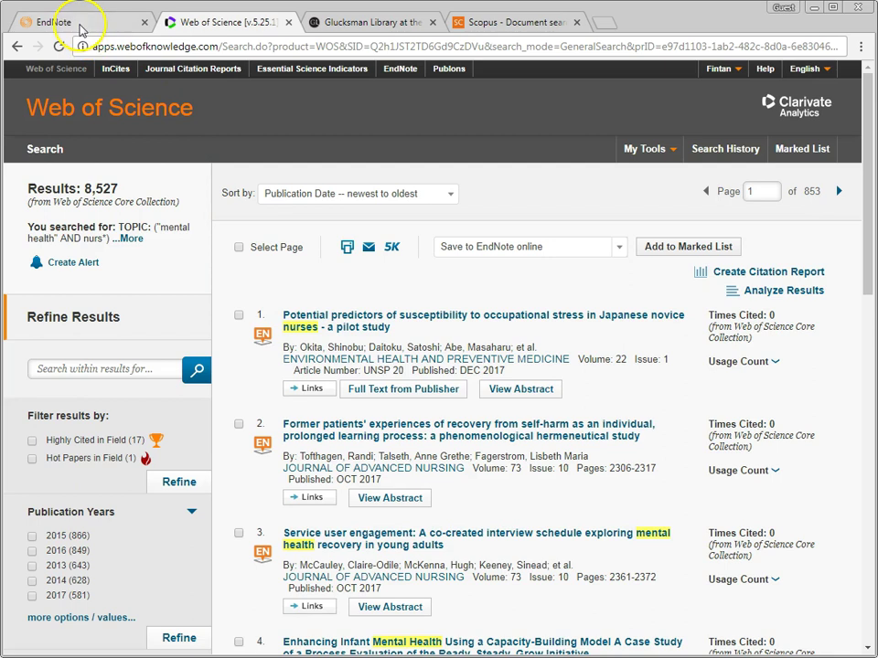
# Step: Refresh EndNote Web's My References to show 11 references, then return to the Glucksman Library site
pyautogui.click(80, 26)
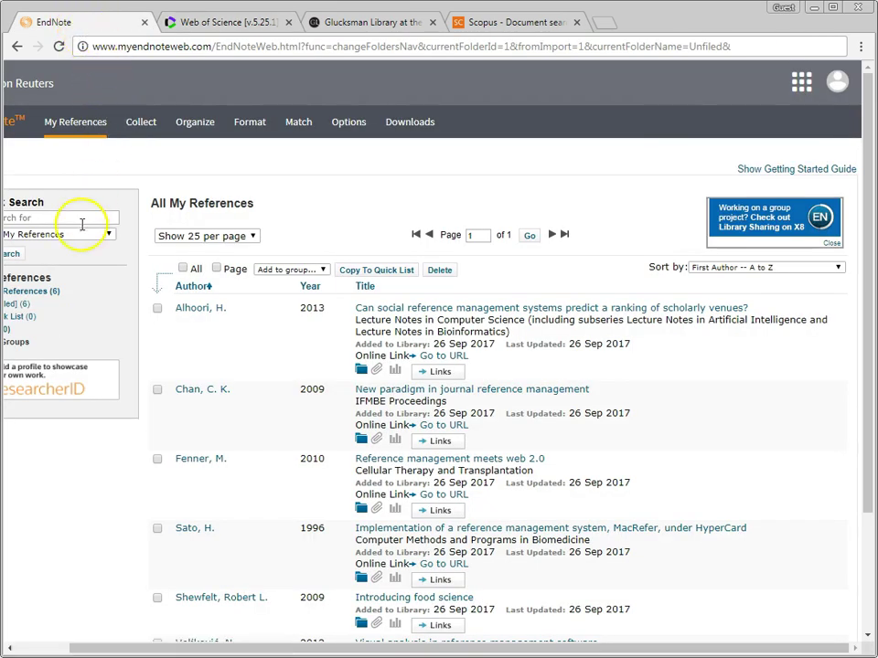
pyautogui.click(33, 292)
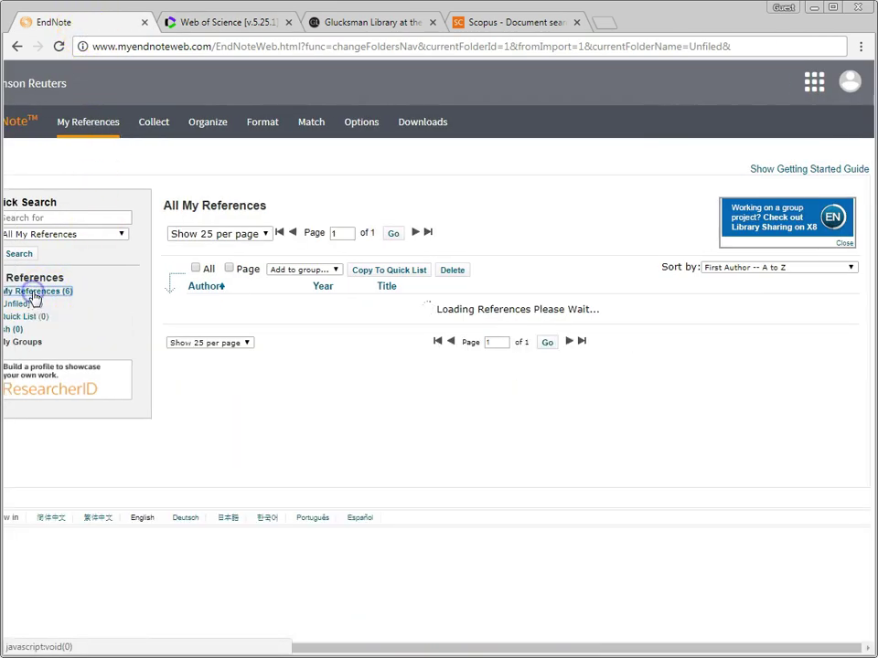
pyautogui.moveTo(313, 648); pyautogui.dragTo(224, 648)
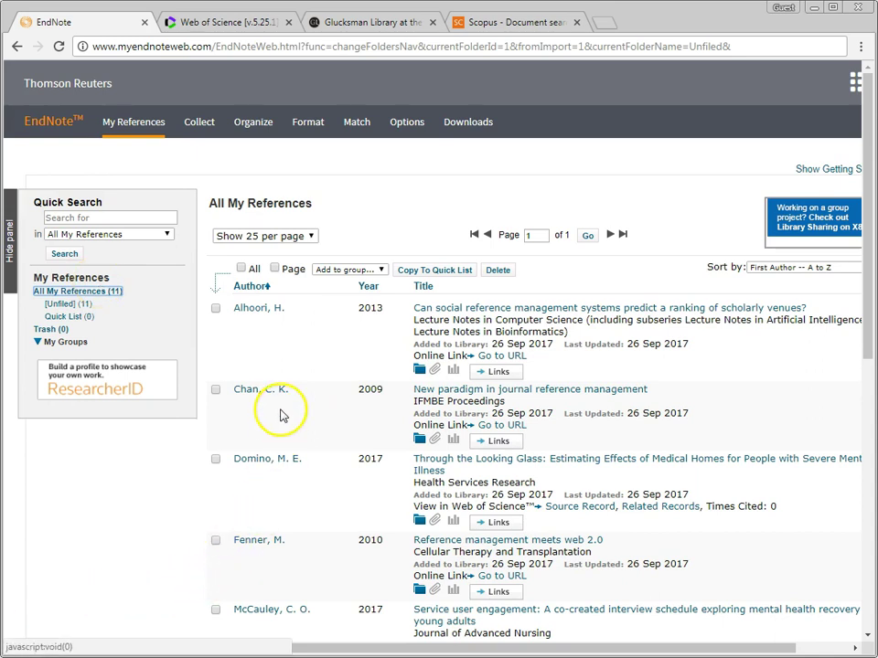
pyautogui.click(374, 25)
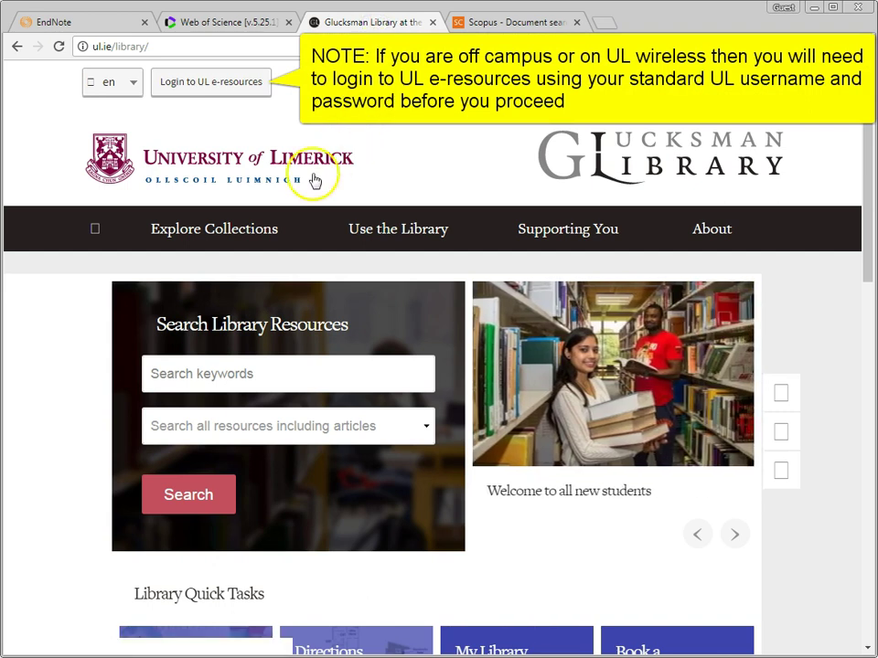
# Step: Open the Databases A-Z list from the Glucksman Library's Explore Collections menu
pyautogui.moveTo(219, 228)
pyautogui.click(193, 347)
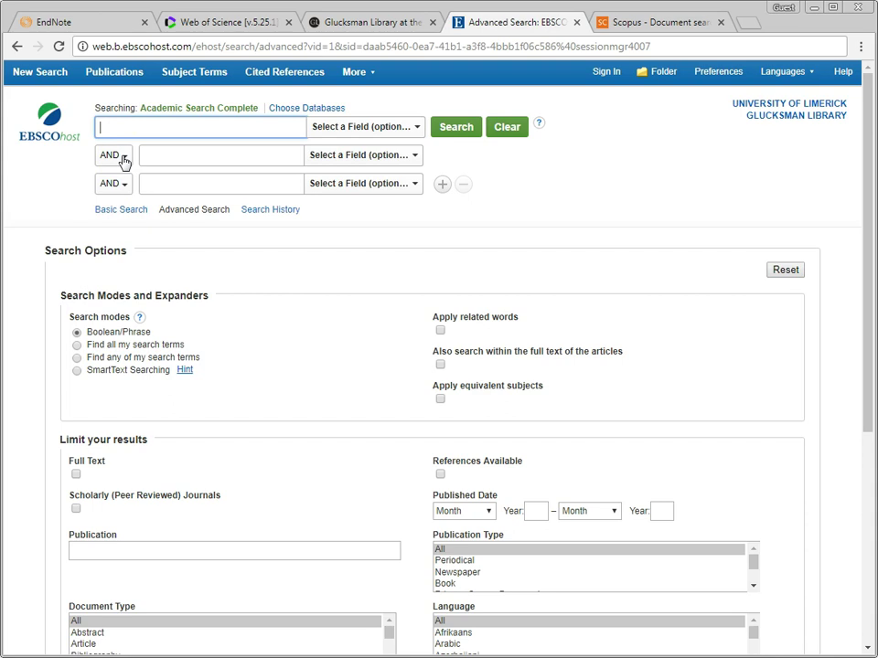
# Step: Search Academic Search Complete for the phrase 'reference management', fixing the misspelling via the suggestion
pyautogui.write('ef')
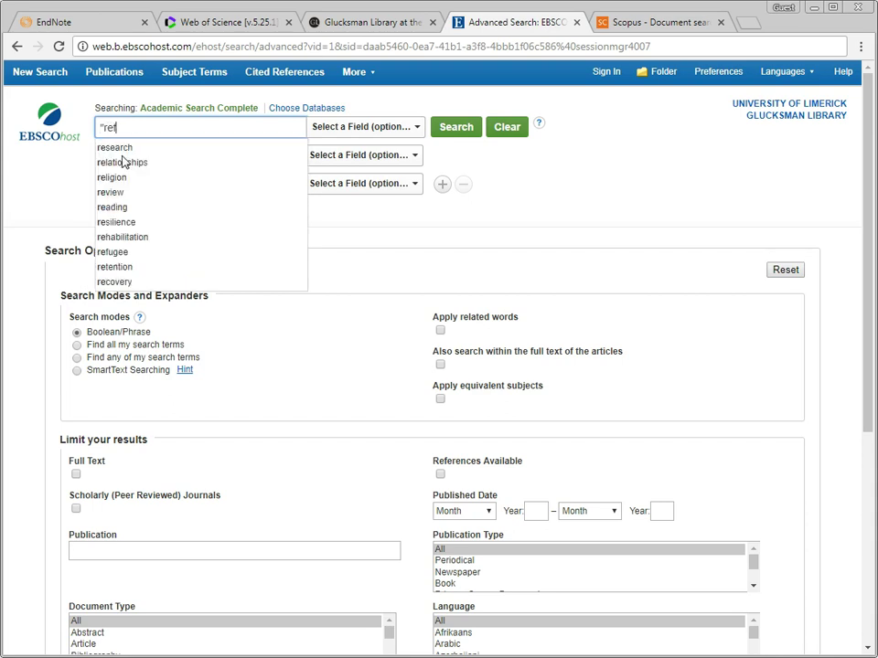
pyautogui.write('erence mangement')
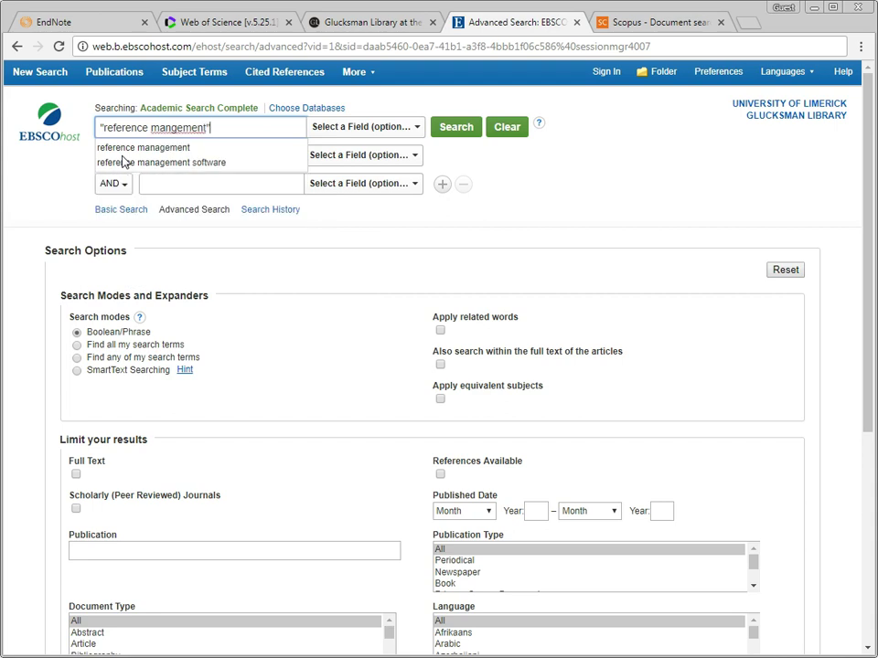
pyautogui.click(172, 128)
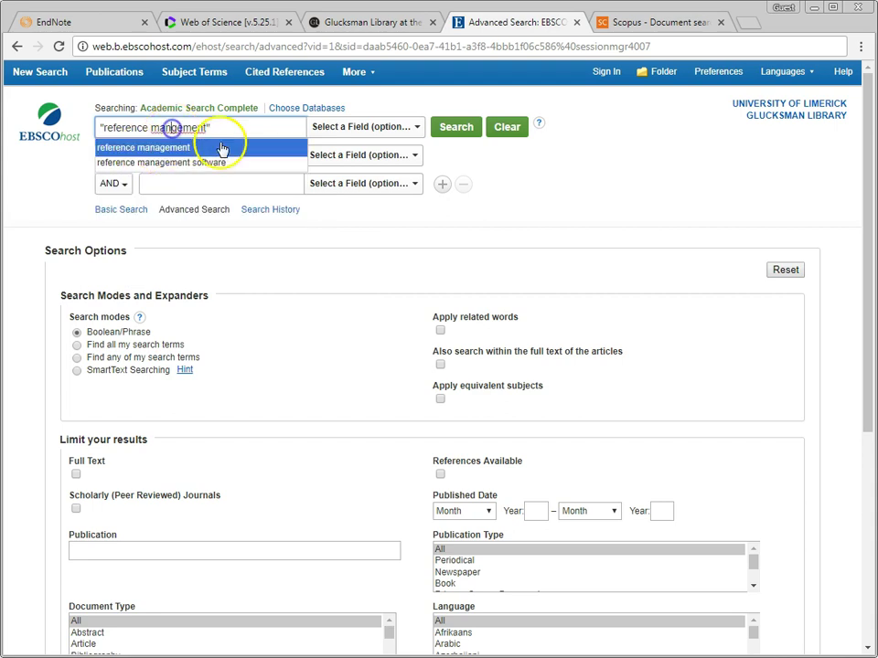
pyautogui.click(221, 149)
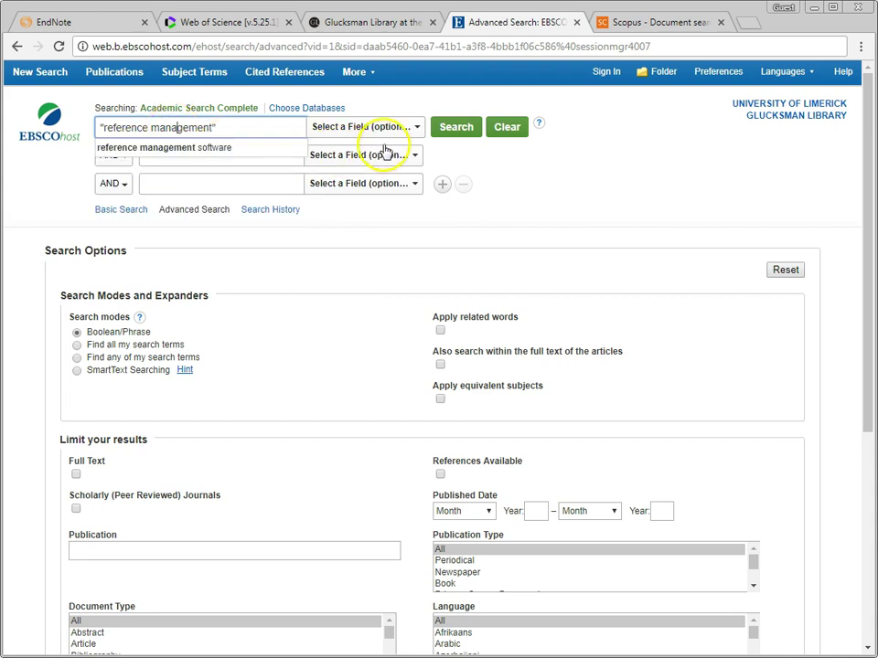
pyautogui.click(450, 128)
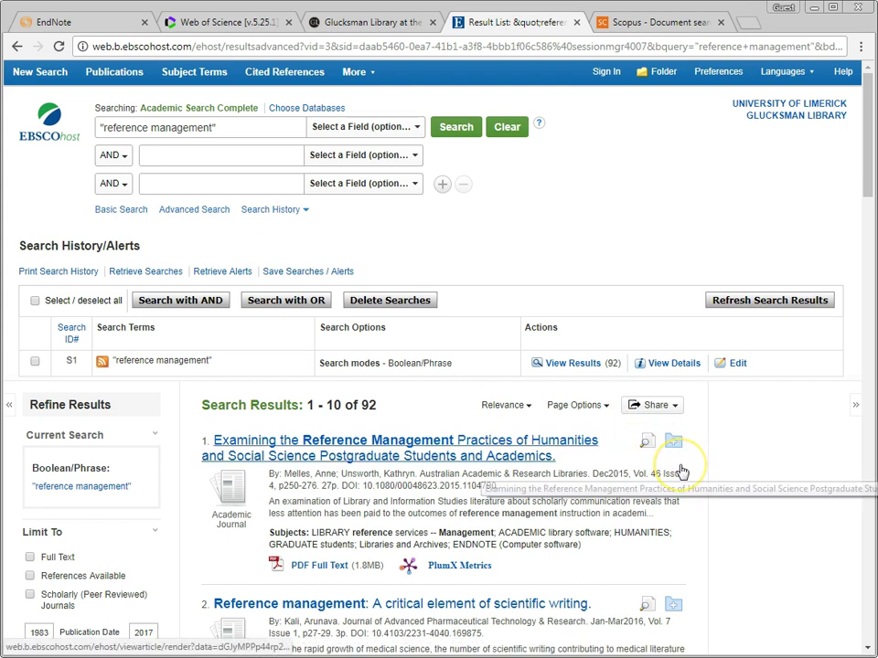
# Step: Add results 1 to 5 of the 'reference management' search to the EBSCOhost folder
pyautogui.scroll(-1, 681, 466)
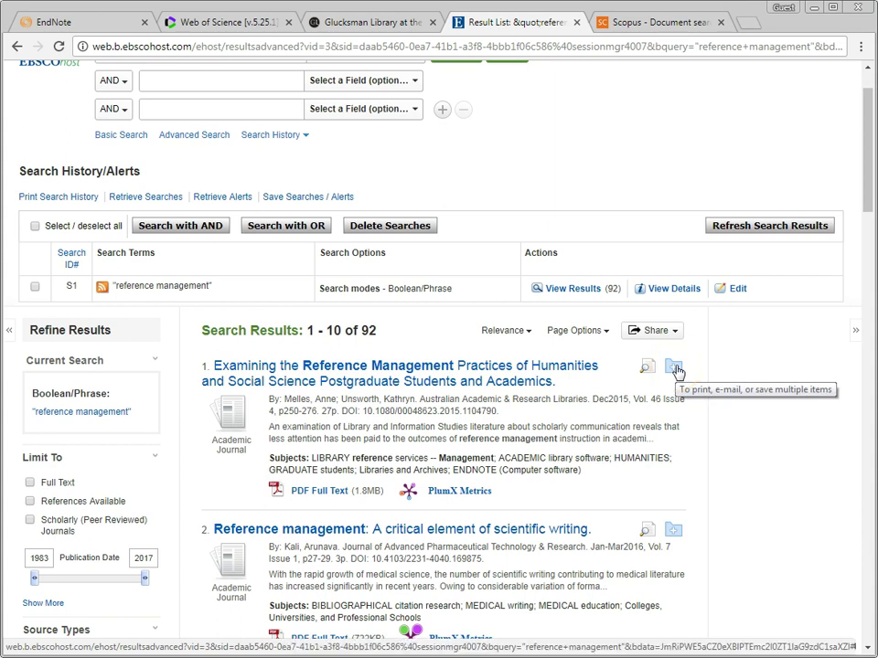
pyautogui.click(676, 370)
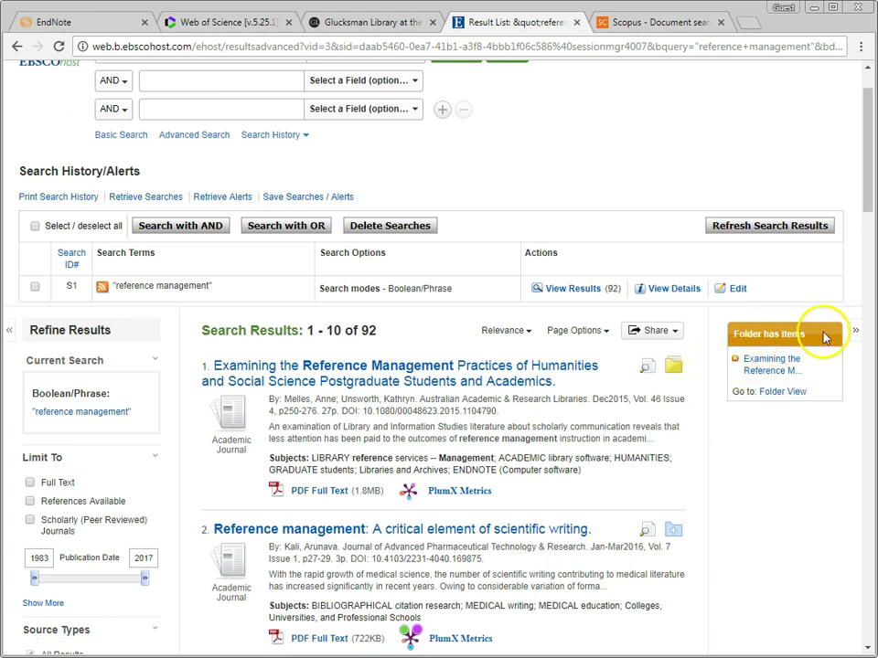
pyautogui.click(676, 530)
pyautogui.scroll(-2, 696, 530)
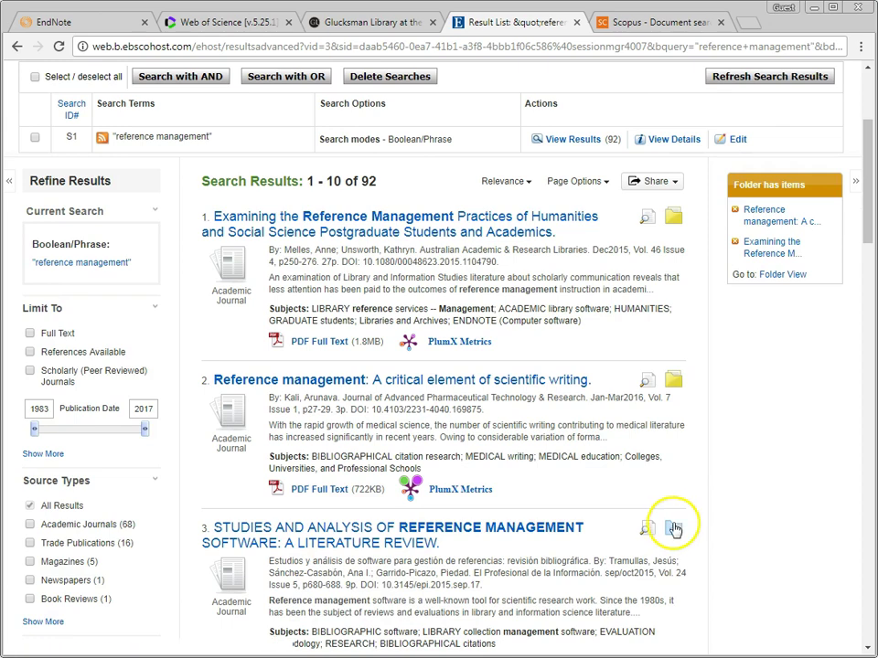
pyautogui.click(677, 531)
pyautogui.scroll(-3, 693, 532)
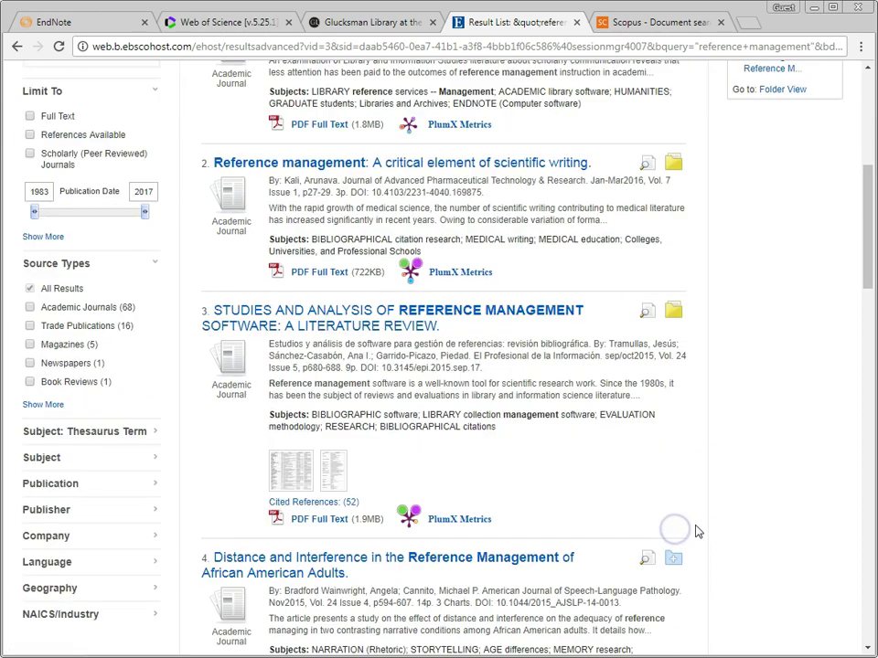
pyautogui.click(675, 551)
pyautogui.scroll(-3, 720, 541)
pyautogui.click(675, 597)
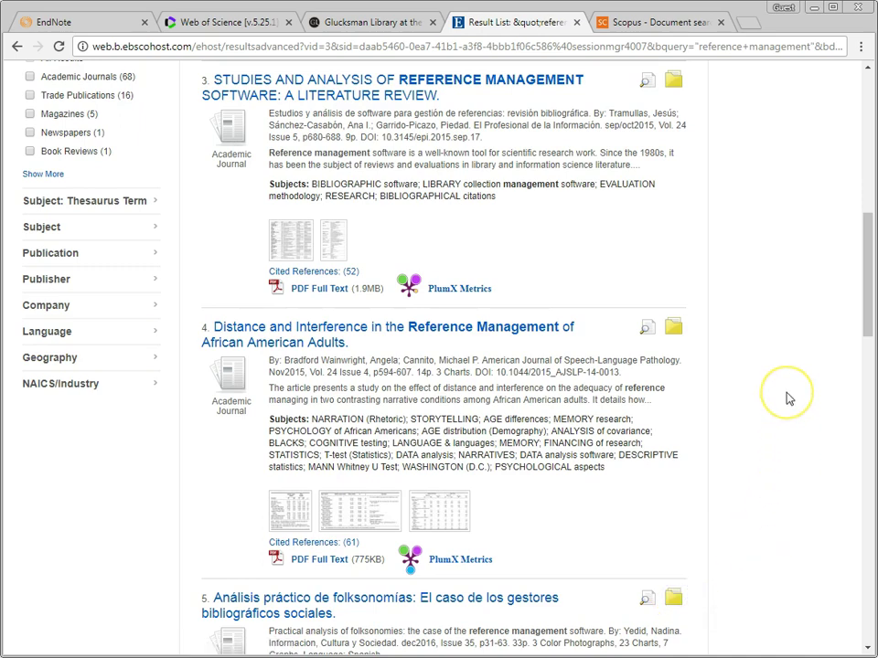
pyautogui.scroll(7, 785, 400)
pyautogui.scroll(2, 788, 398)
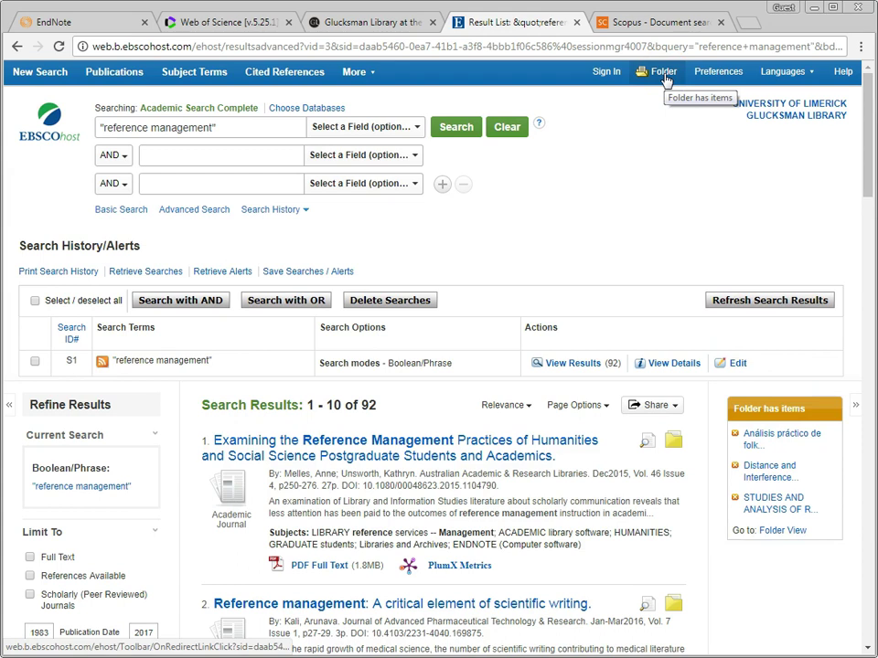
# Step: Export the five folder articles to EndNote Web using Direct Export
pyautogui.click(664, 80)
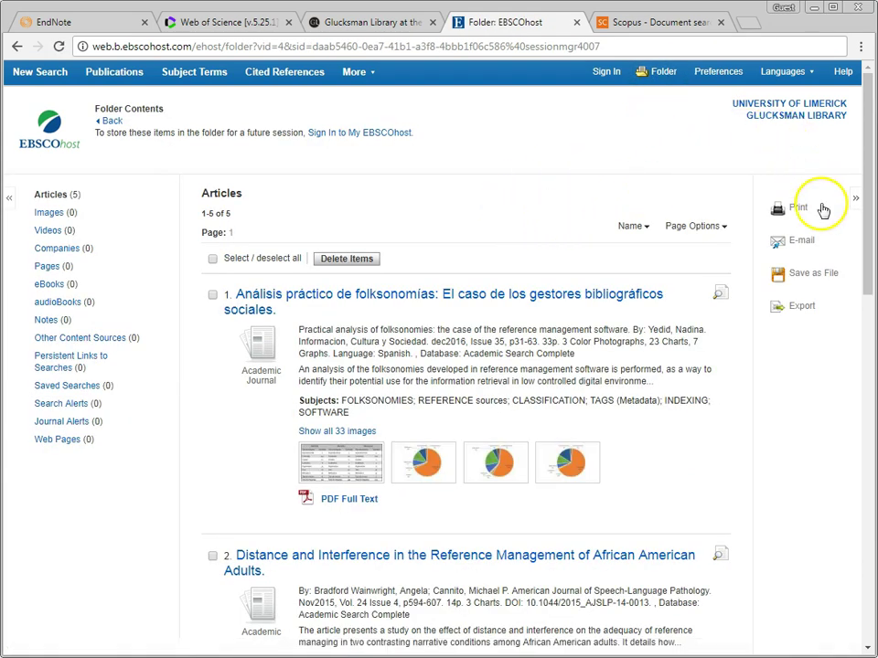
pyautogui.click(800, 309)
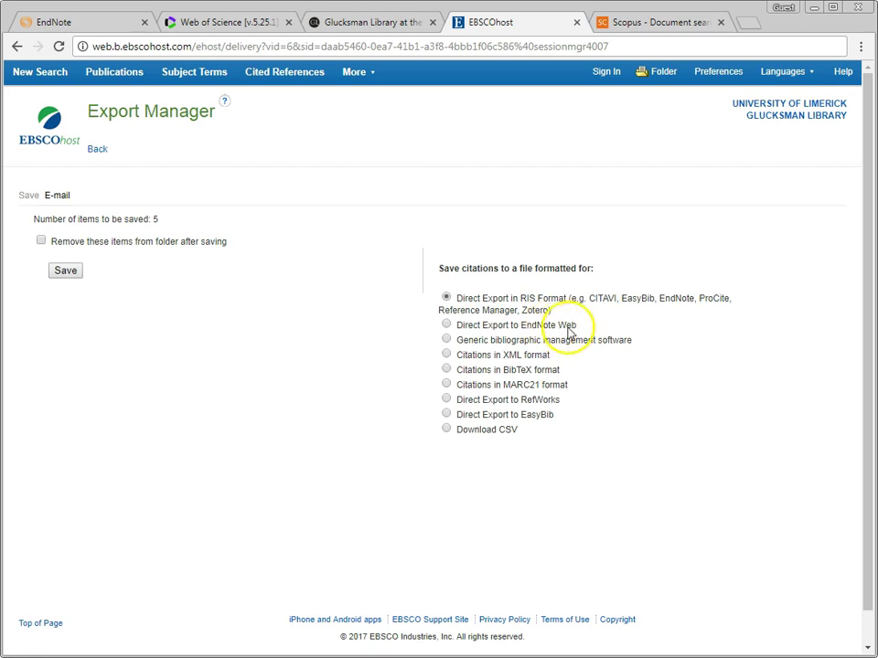
pyautogui.click(446, 325)
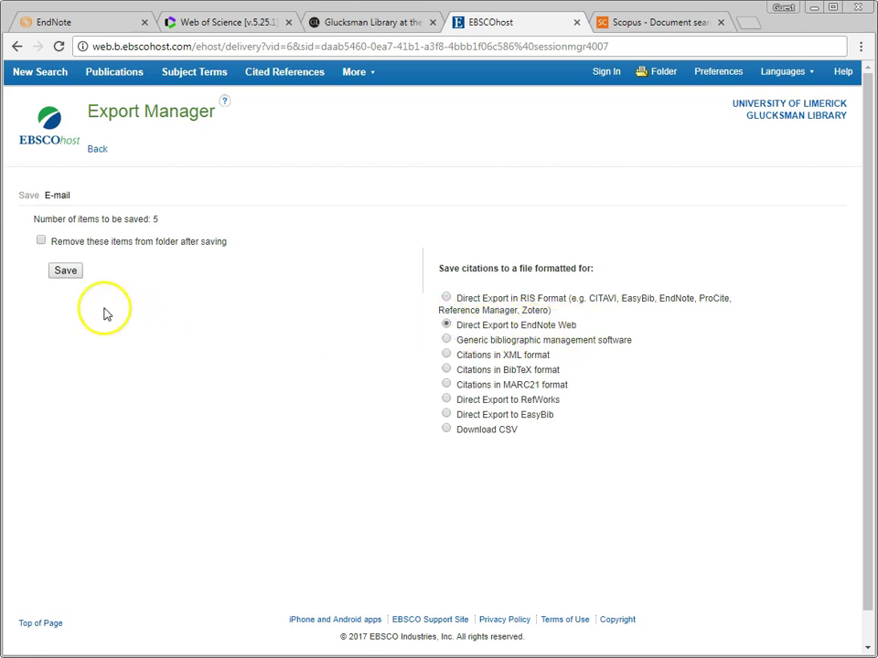
pyautogui.click(65, 271)
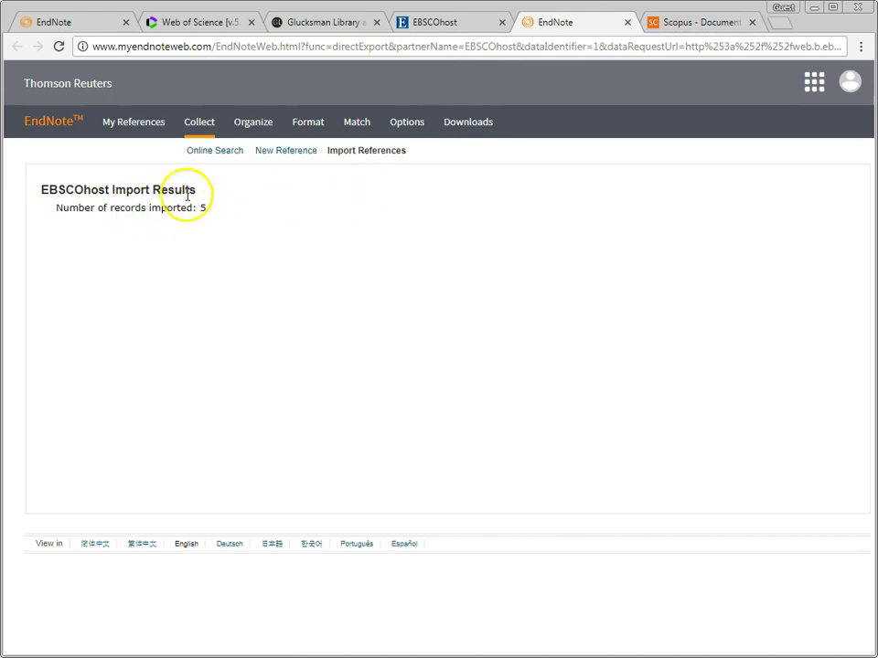
# Step: Review the 16 references in My References, including the imported EBSCO articles
pyautogui.click(133, 124)
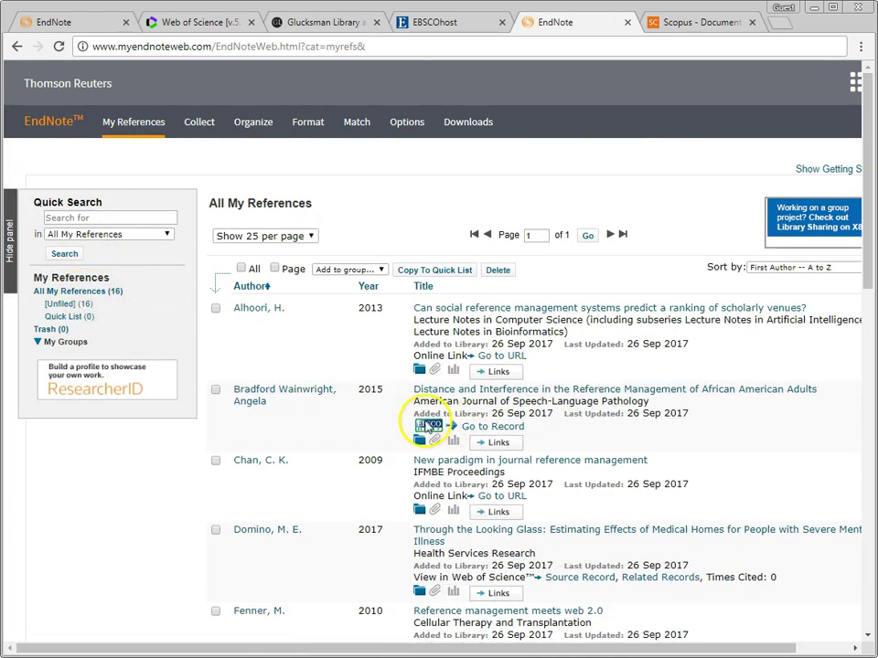
pyautogui.scroll(-2, 593, 435)
pyautogui.scroll(2, 594, 436)
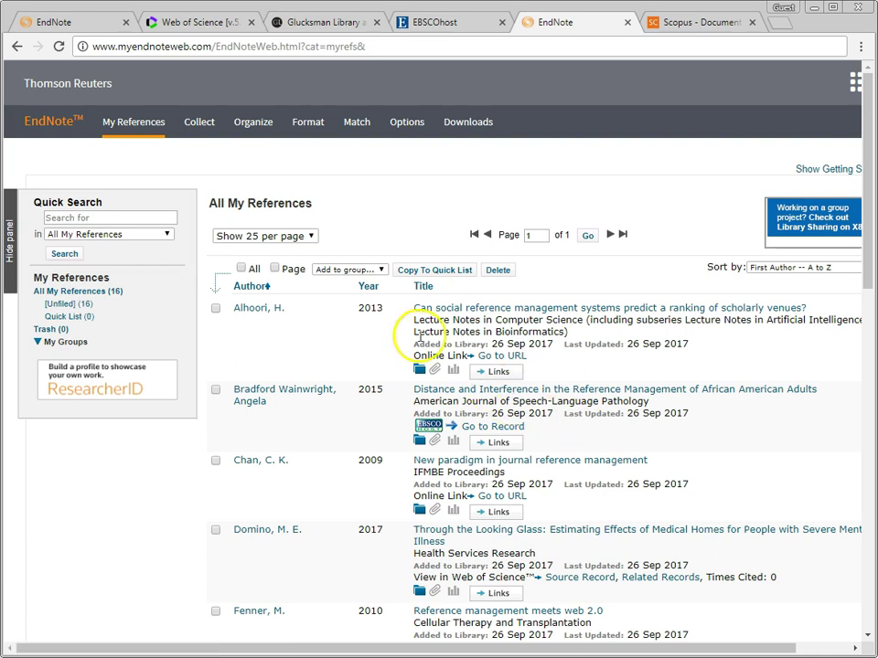
# Step: Create an empty group named 'Ref Man' in Manage My Groups, then return to My References
pyautogui.moveTo(258, 128)
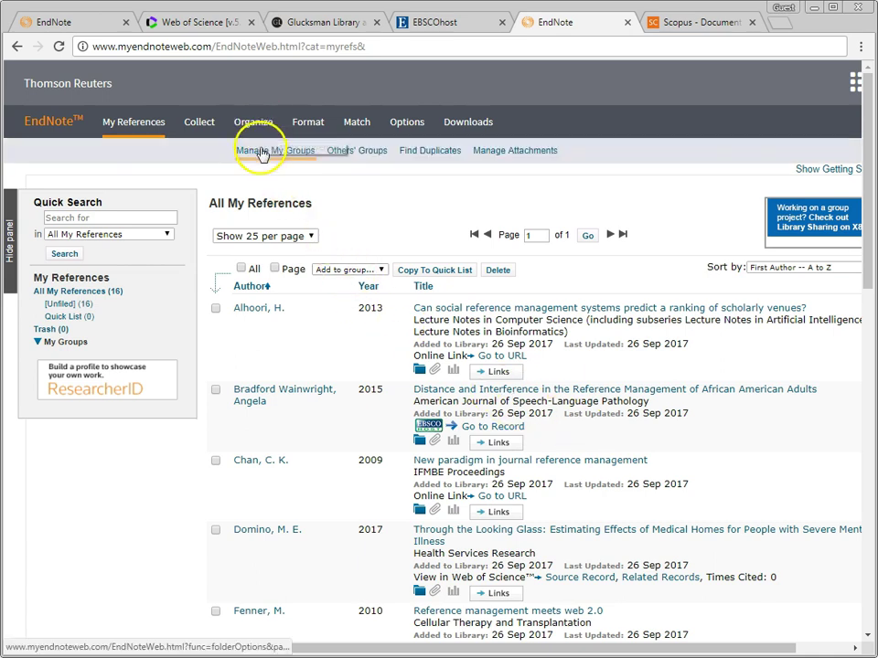
pyautogui.click(261, 153)
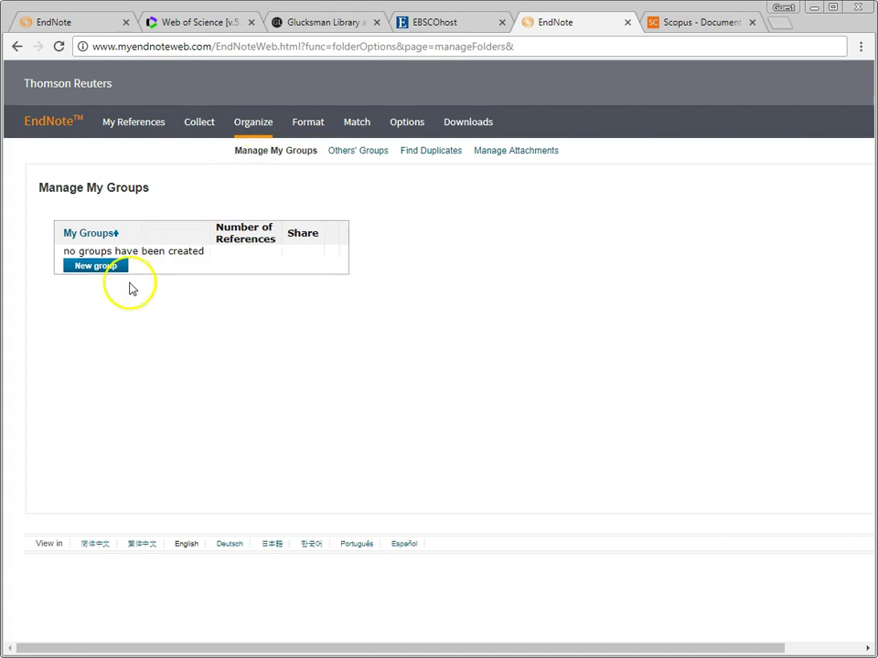
pyautogui.click(107, 267)
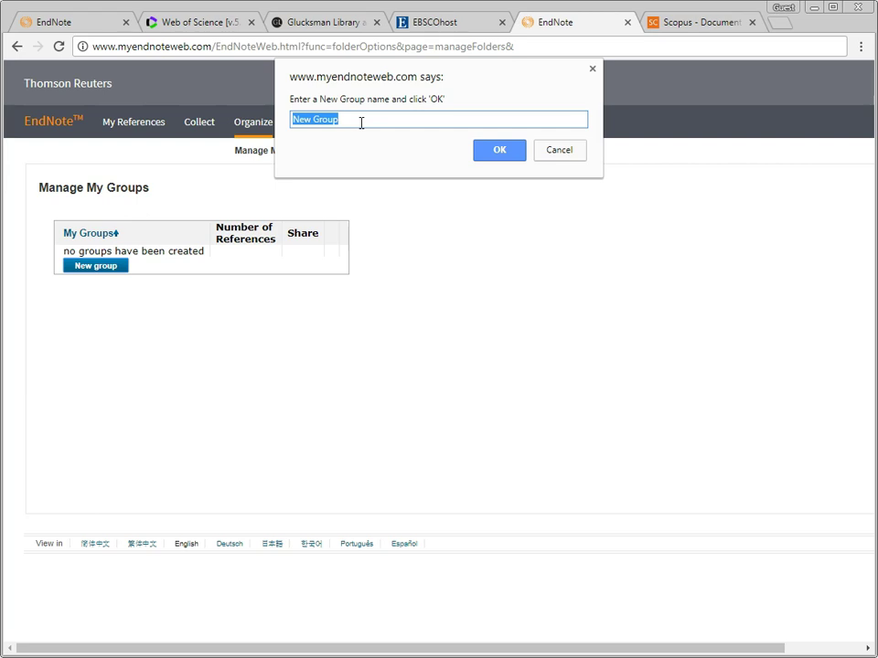
pyautogui.write('Ref Man')
pyautogui.click(510, 152)
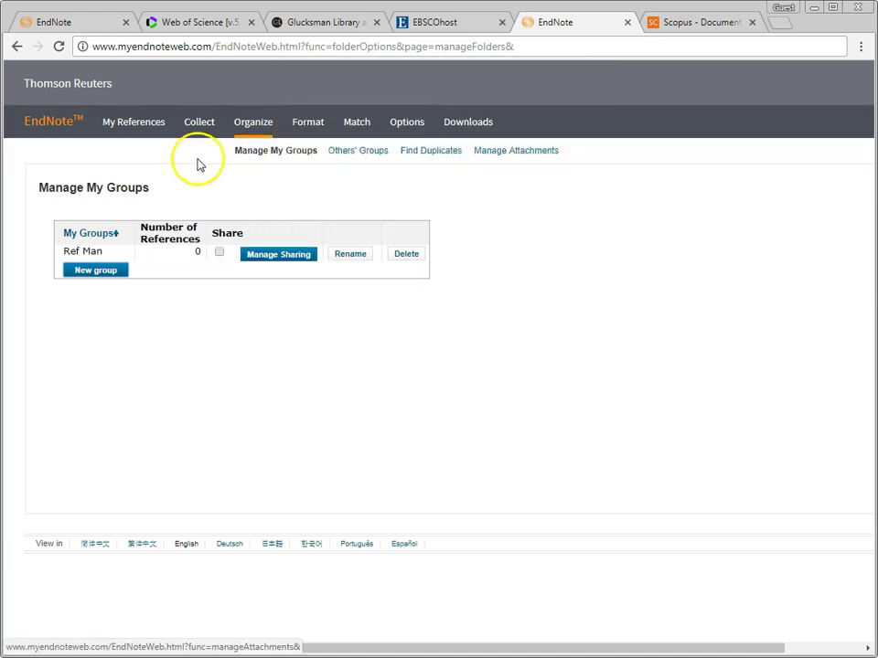
pyautogui.click(139, 126)
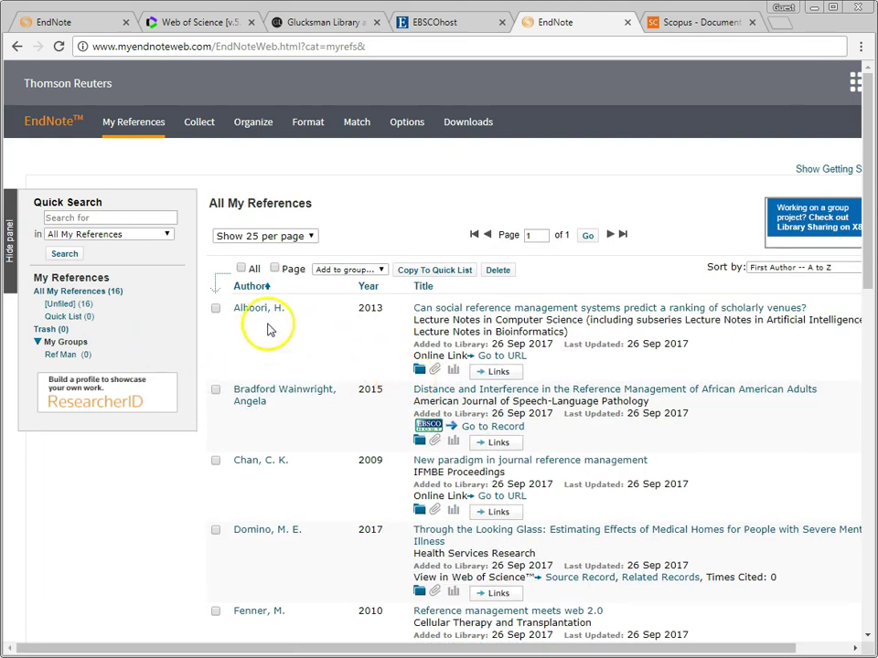
# Step: Add the Alhoori, Bradford Wainwright and Chan references to the Ref Man group
pyautogui.click(215, 309)
pyautogui.click(215, 391)
pyautogui.click(216, 461)
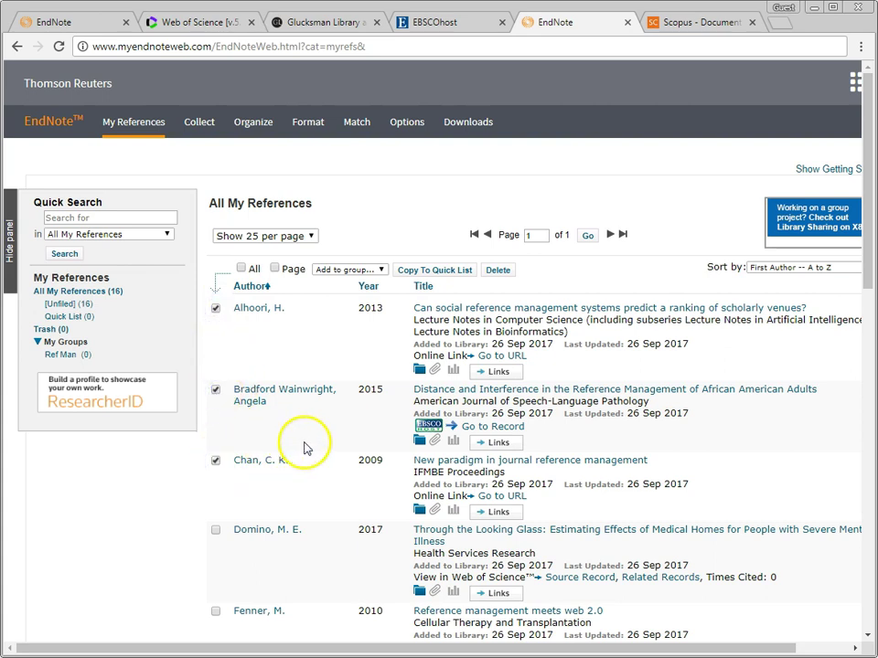
pyautogui.click(379, 273)
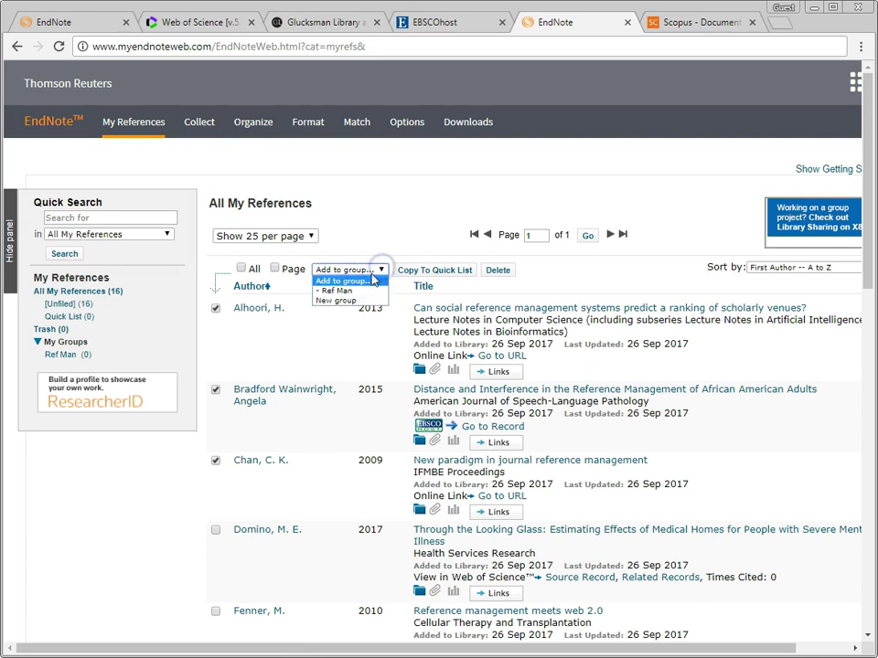
pyautogui.click(351, 293)
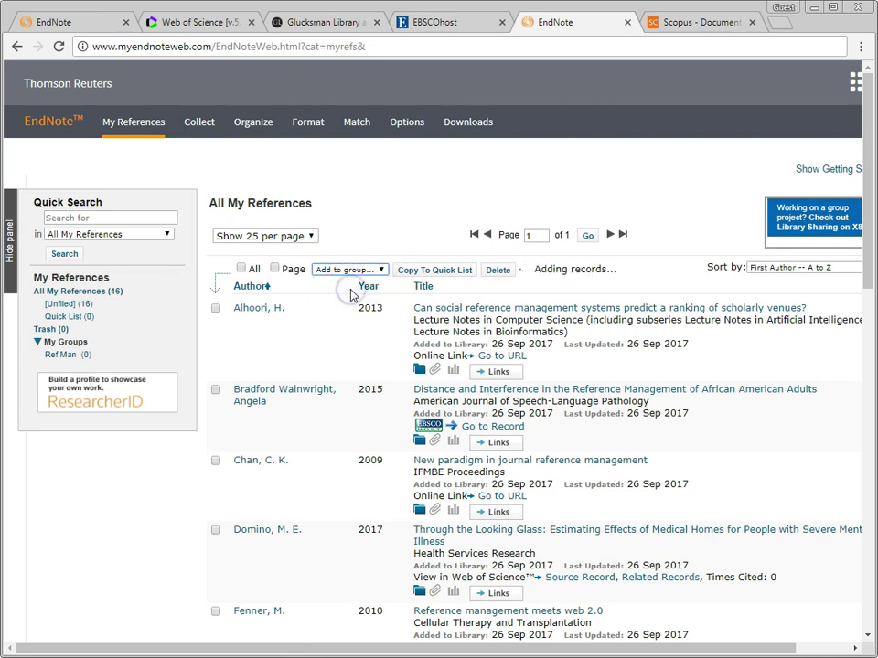
# Step: View the Ref Man group's three references, then return to the full list
pyautogui.click(58, 354)
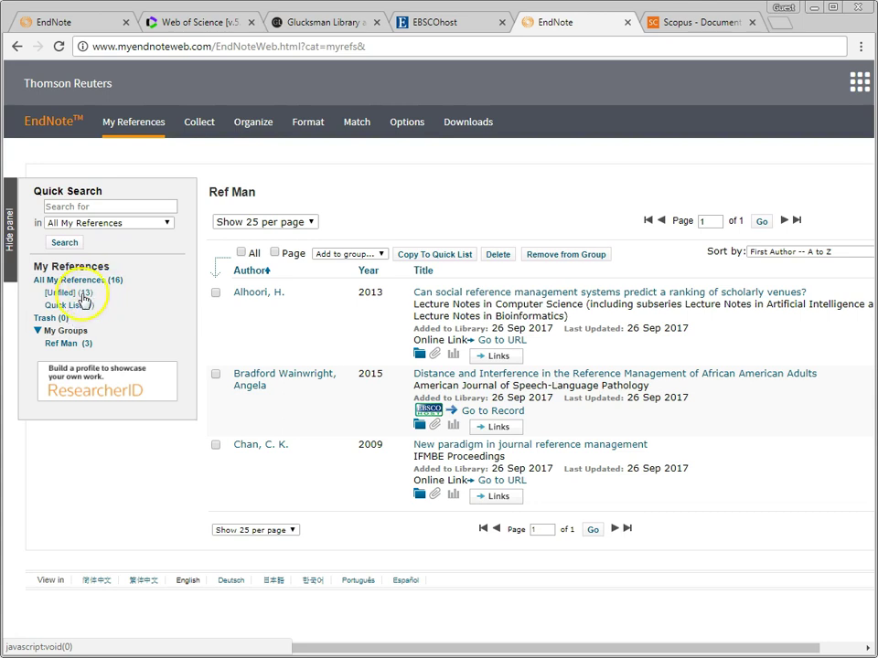
pyautogui.click(78, 280)
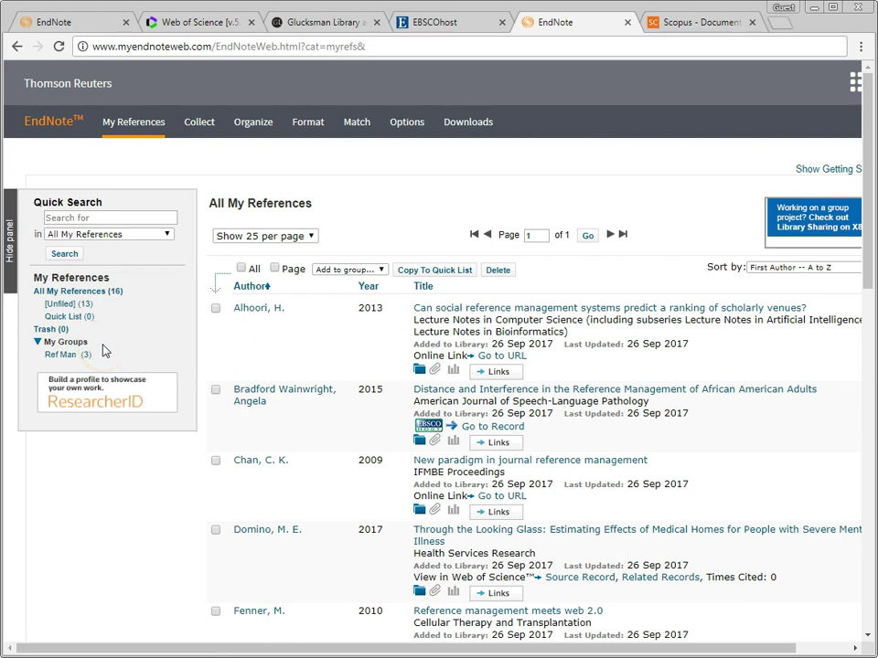
pyautogui.moveTo(237, 131)
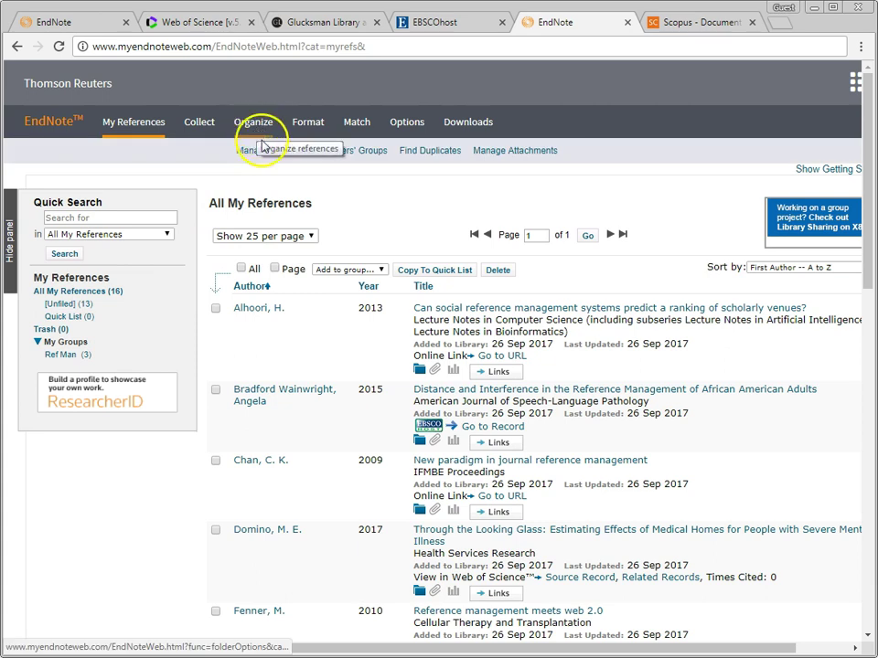
# Step: Mark Ref Man as shared in Manage My Groups and start sharing it
pyautogui.click(249, 151)
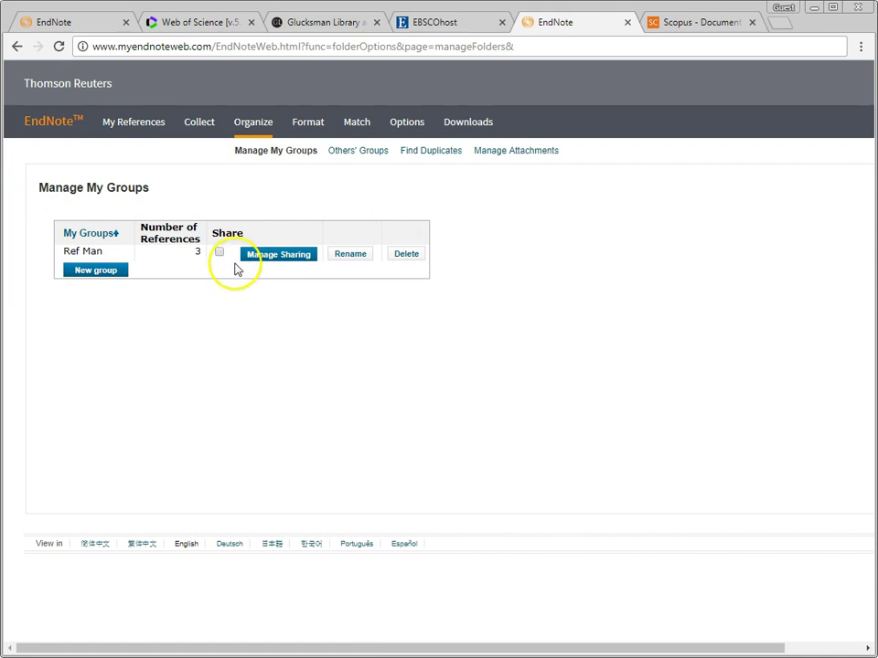
pyautogui.click(219, 251)
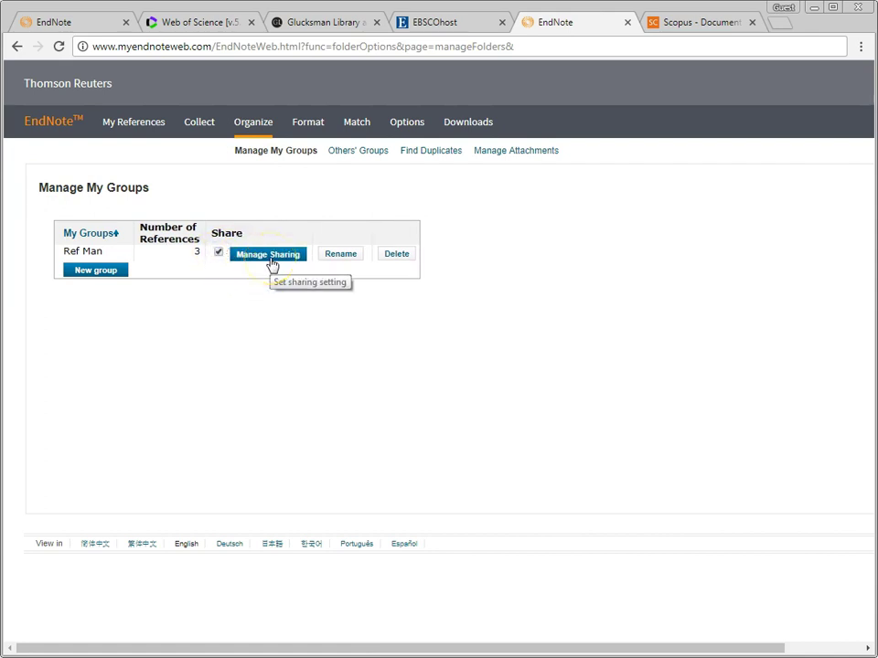
pyautogui.click(273, 259)
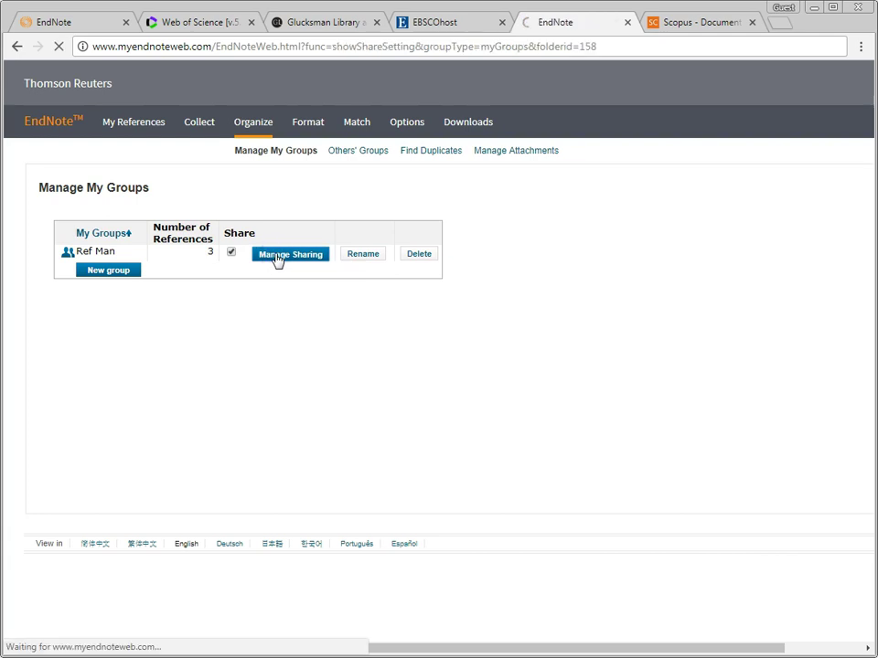
pyautogui.click(141, 235)
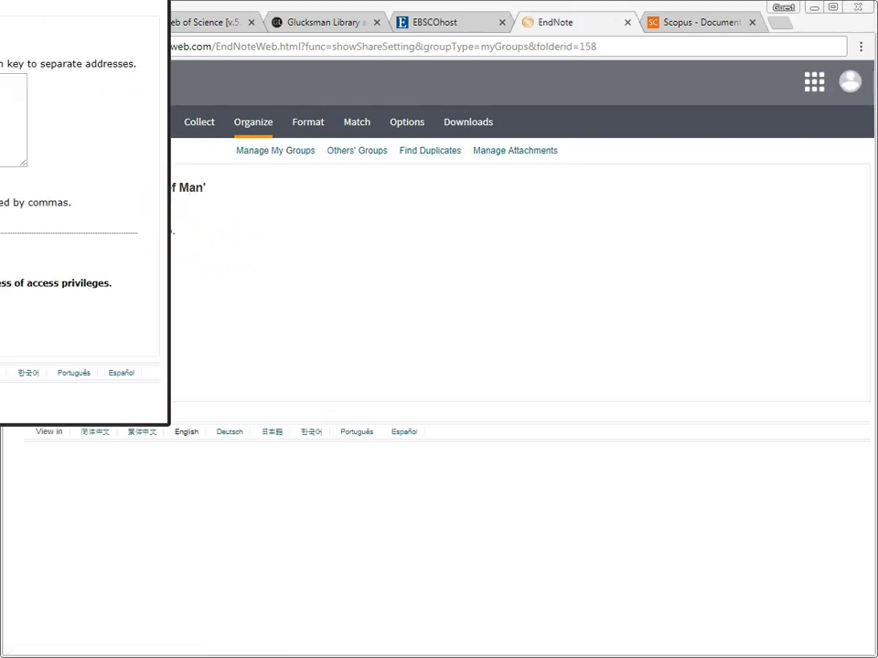
# Step: Apply access rights in the Add E-mail Addresses popup, then close it and return to My References
pyautogui.moveTo(201, 33); pyautogui.dragTo(415, 88)
pyautogui.click(209, 237)
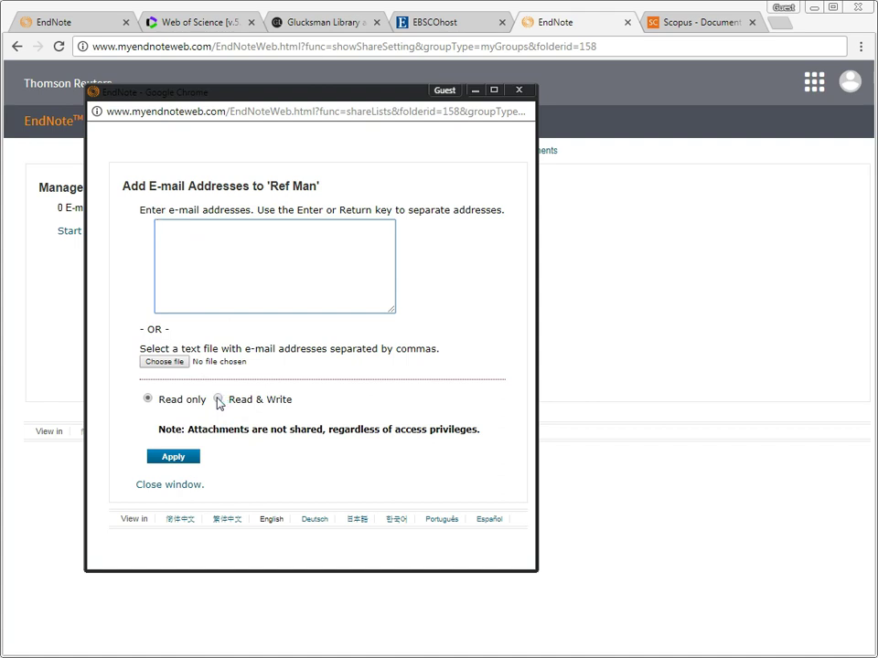
pyautogui.click(185, 461)
pyautogui.click(518, 92)
pyautogui.click(145, 127)
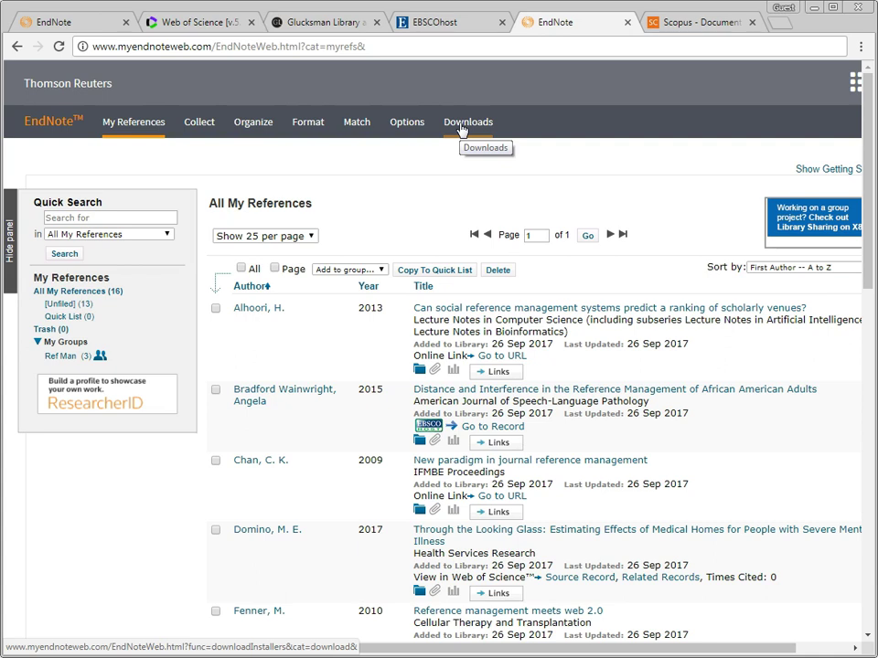
# Step: Open EndNote Web's Downloads page listing the Cite While You Write plug-in installers
pyautogui.click(462, 130)
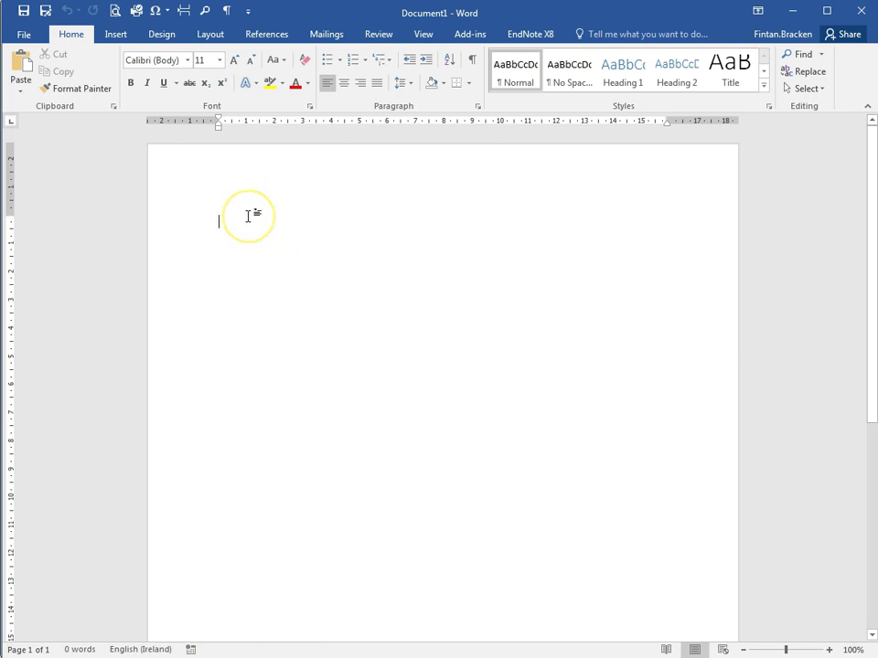
# Step: Show Word's EndNote X8 ribbon tab, with Harvard UL_2016 as the bibliography style
pyautogui.click(527, 37)
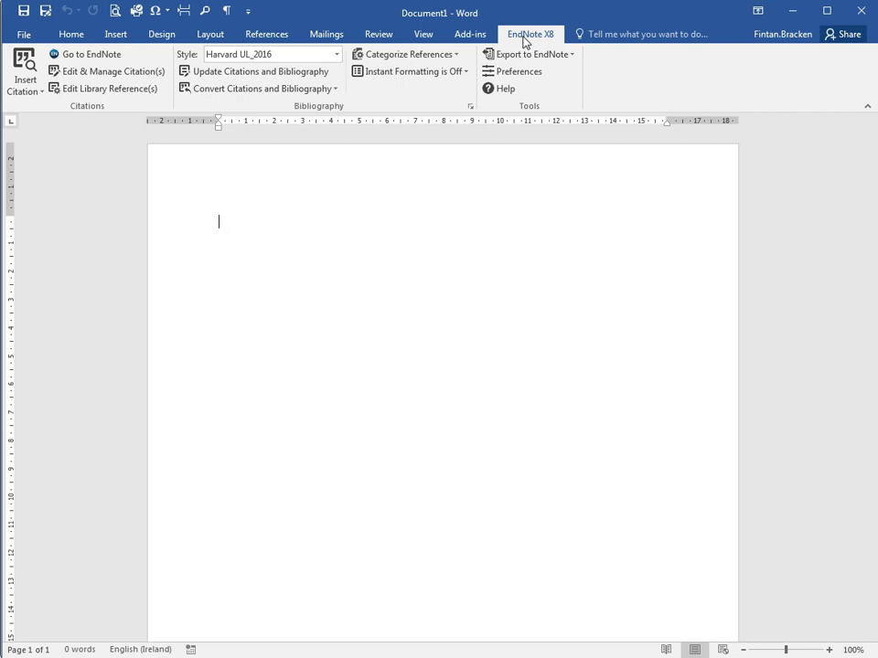
# Step: Switch Cite While You Write to EndNote online and correct the domain of the account e-mail
pyautogui.click(506, 74)
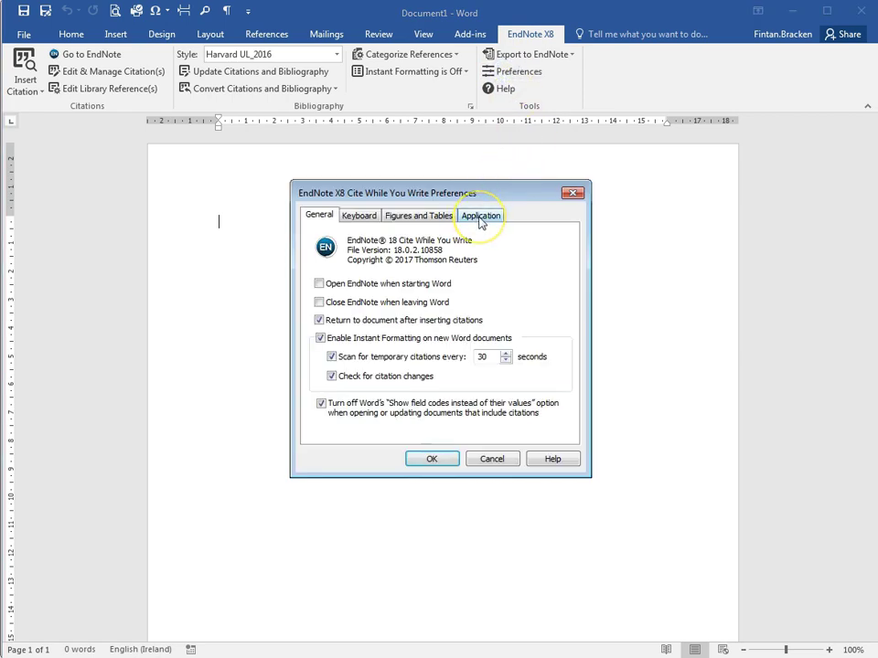
pyautogui.click(481, 218)
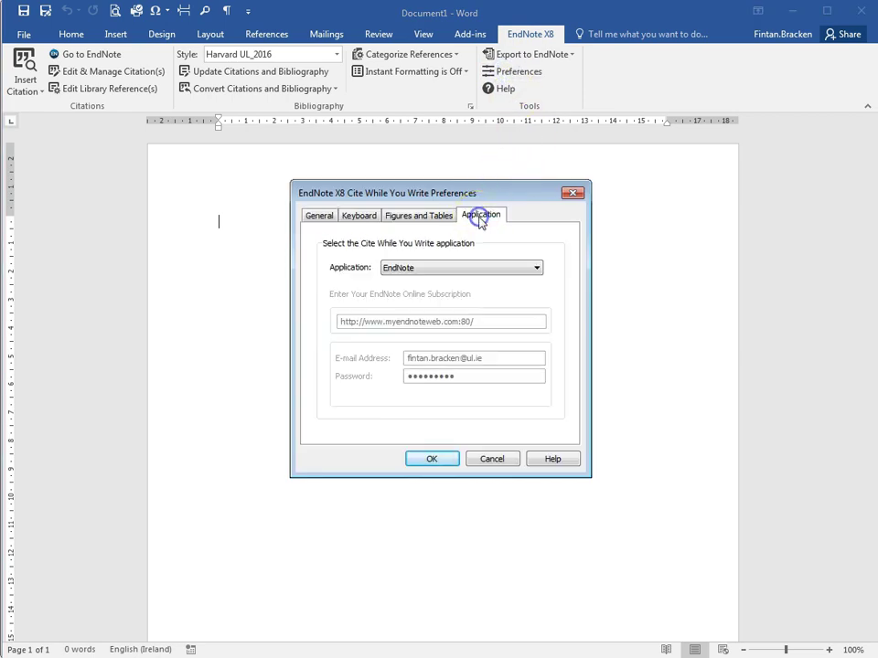
pyautogui.click(428, 272)
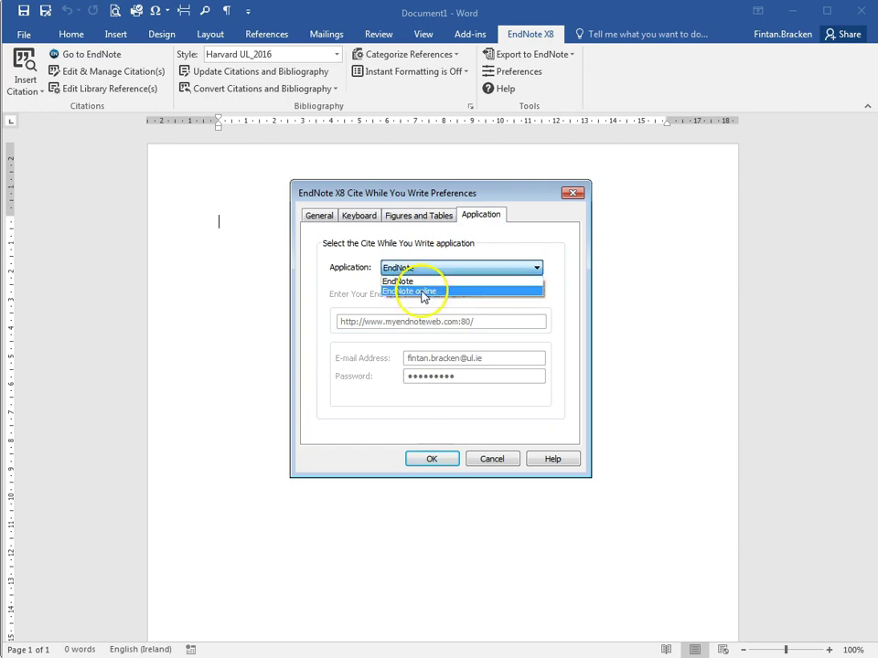
pyautogui.click(417, 291)
pyautogui.moveTo(466, 360); pyautogui.dragTo(491, 358)
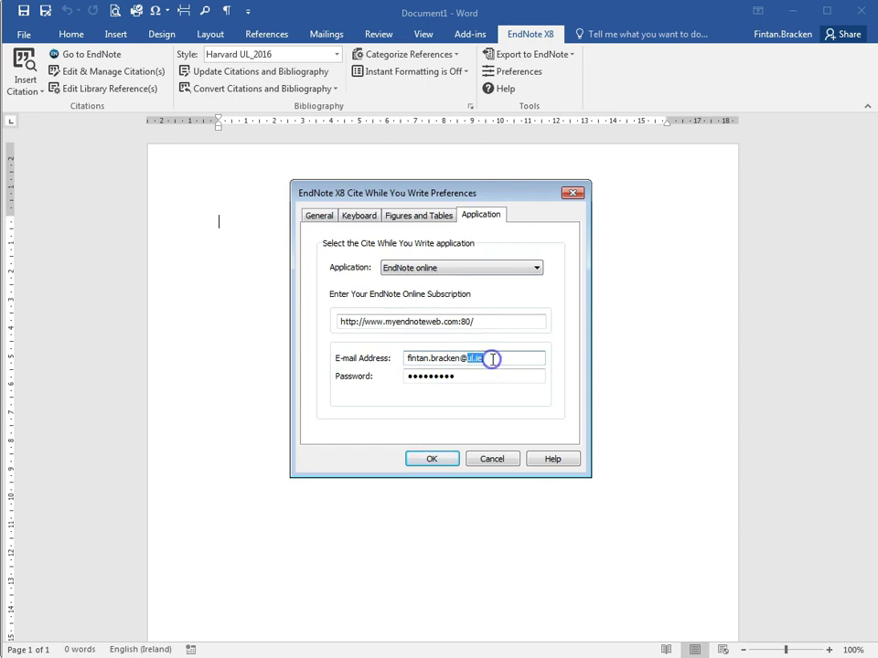
pyautogui.write('gmai')
pyautogui.click(433, 460)
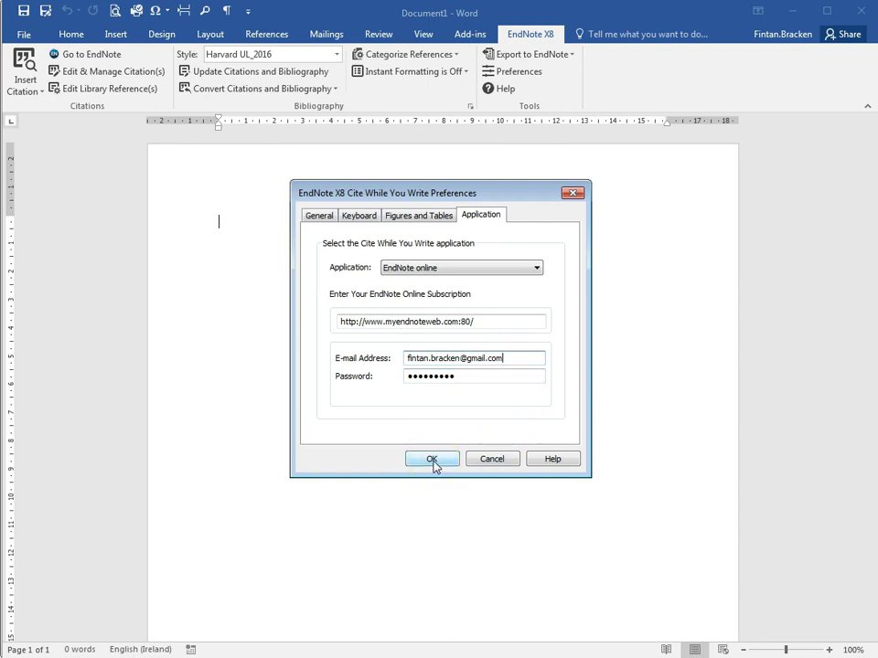
pyautogui.click(432, 459)
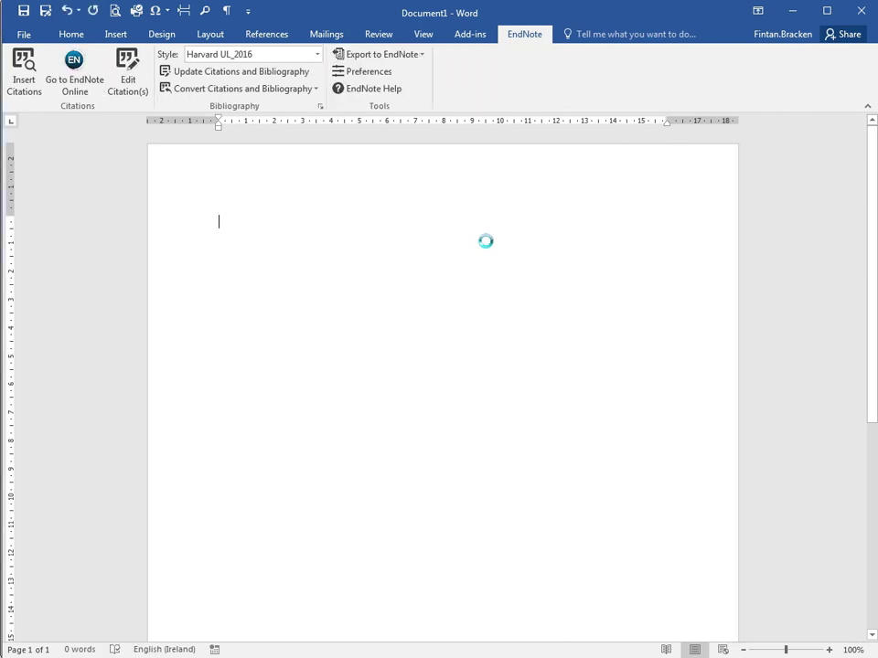
# Step: Insert =rand() sample text and delete the last three paragraphs, keeping two
pyautogui.write('=ra')
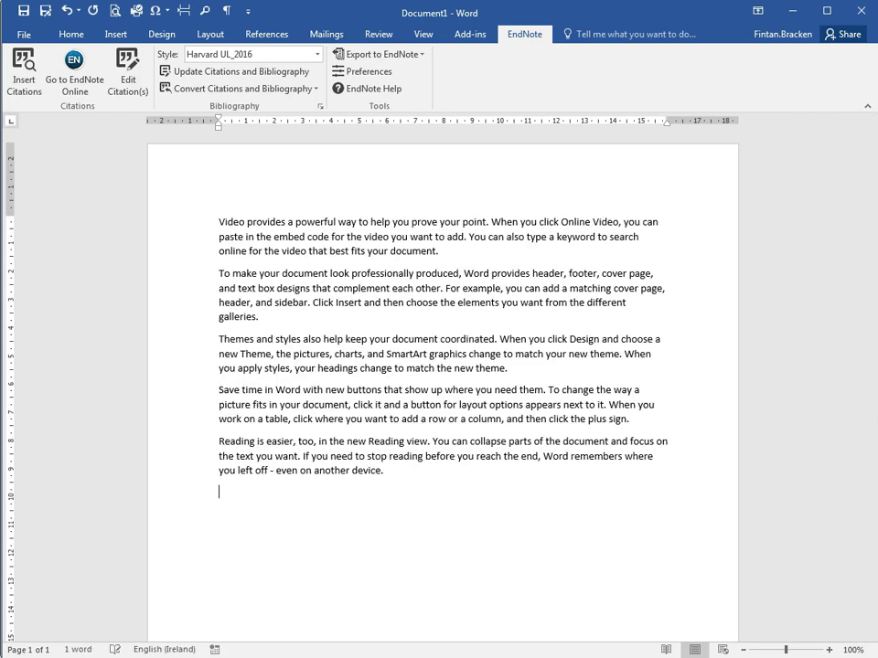
pyautogui.moveTo(264, 317); pyautogui.dragTo(398, 471)
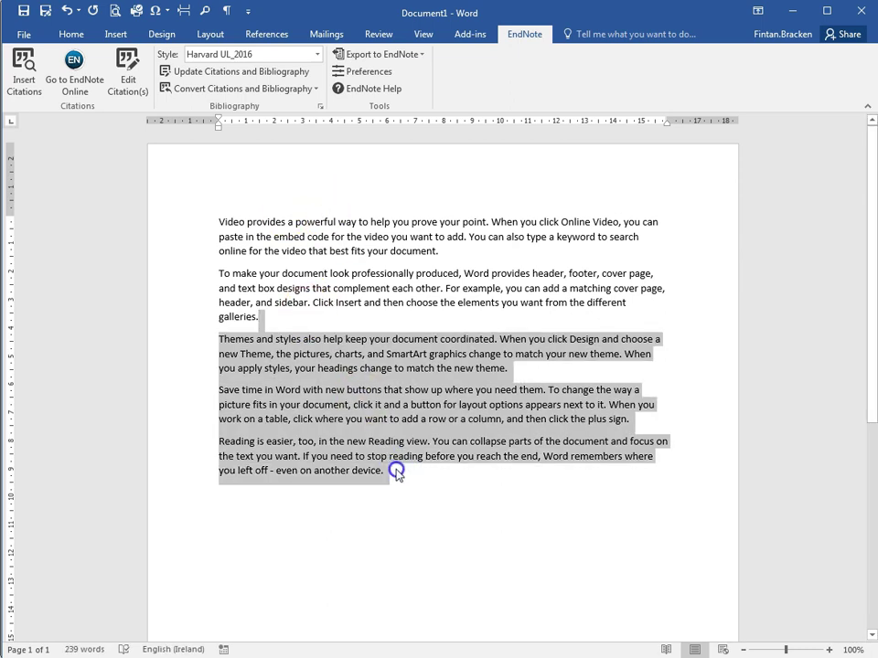
pyautogui.press('Delete')
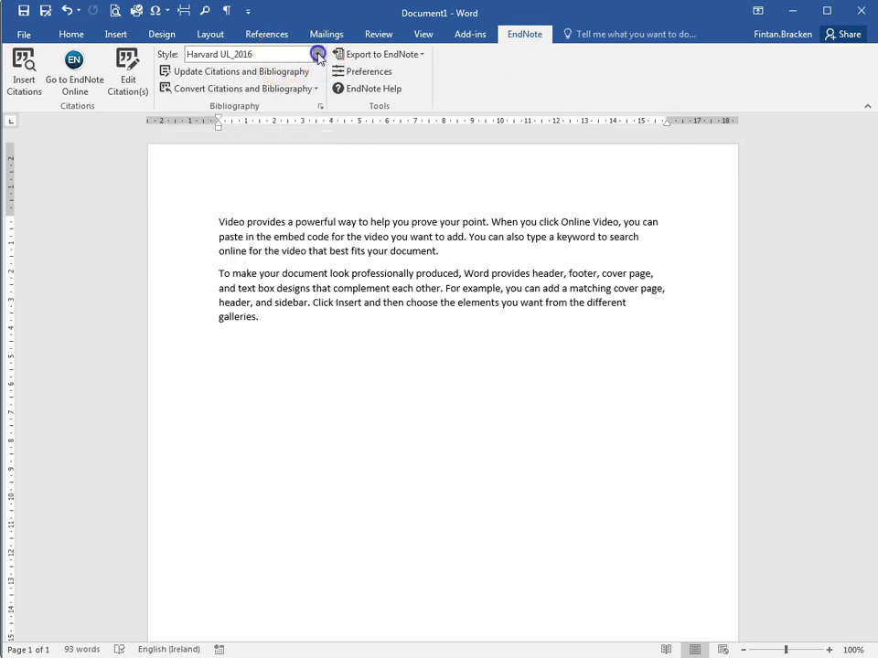
# Step: Pick Harvard UL_2016 from EndNote's full styles list as the document's citation style
pyautogui.click(317, 55)
pyautogui.click(188, 70)
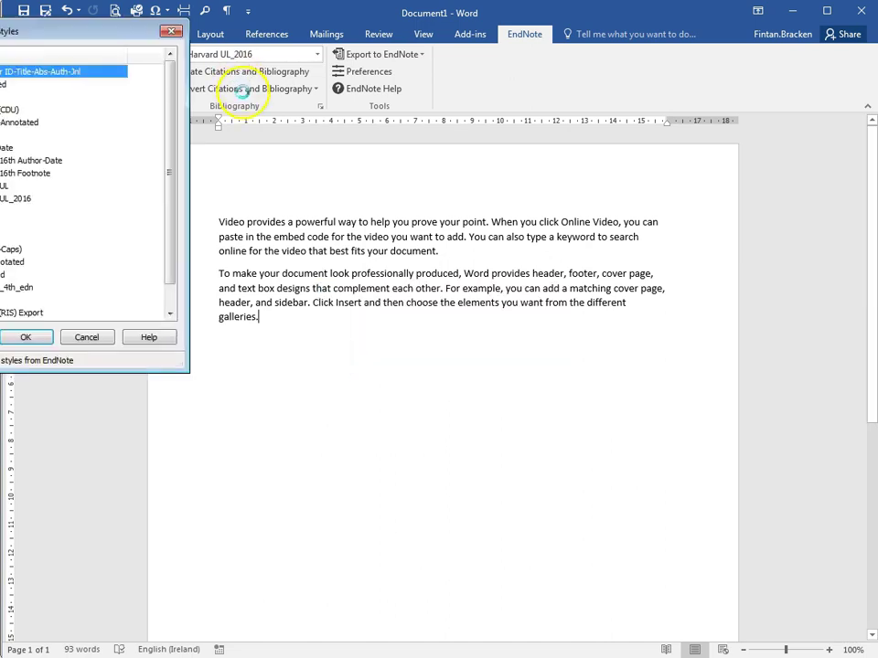
pyautogui.moveTo(104, 29); pyautogui.dragTo(326, 171)
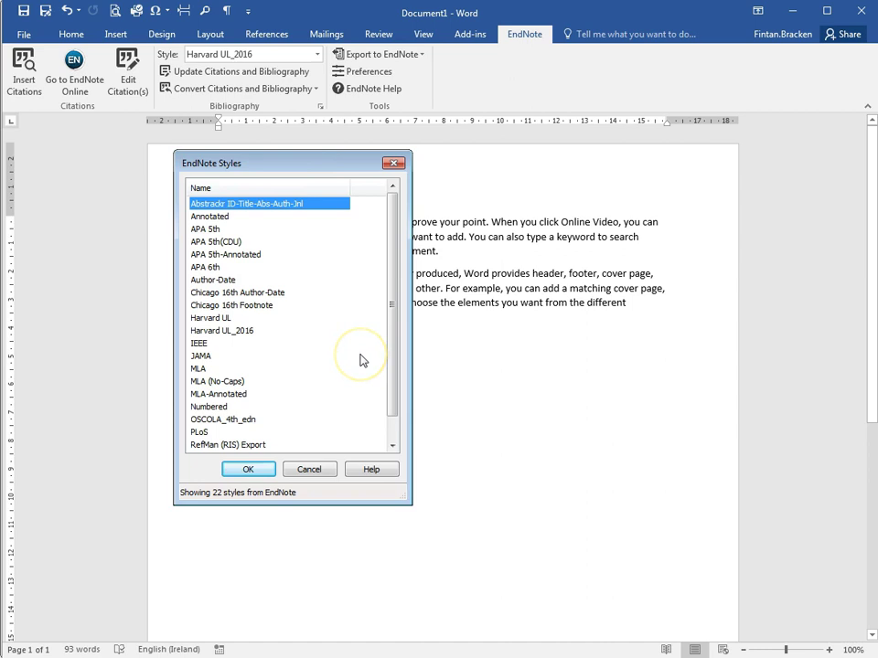
pyautogui.click(224, 267)
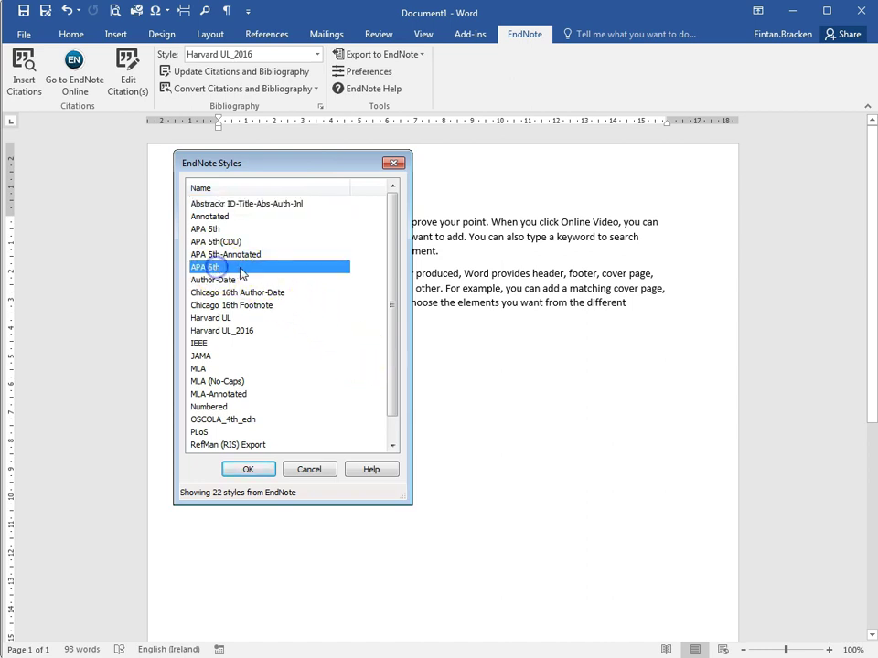
pyautogui.click(241, 333)
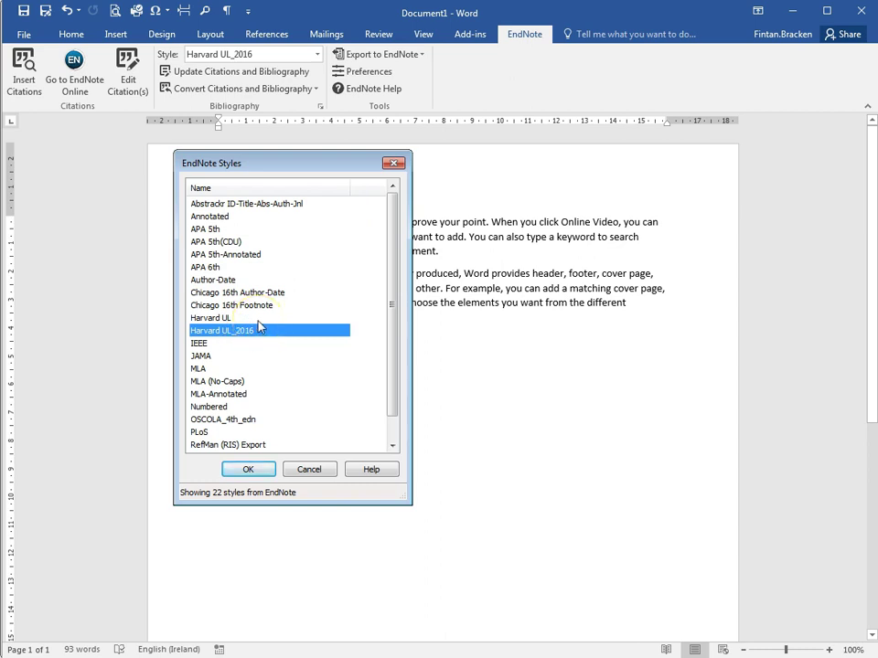
pyautogui.click(250, 470)
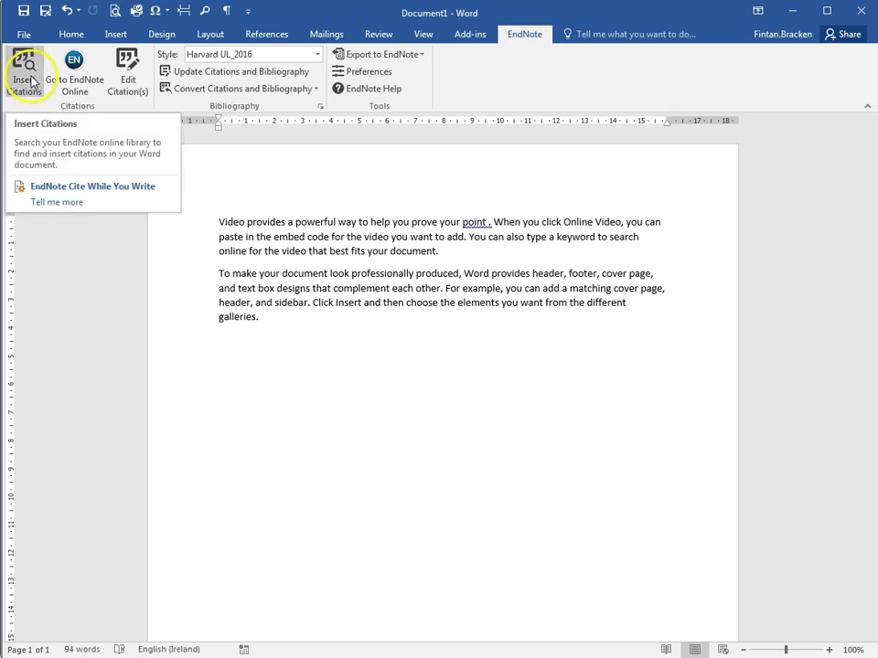
# Step: Search the library for 'refe' and cite the 2010 'Reference management meets web 2.0' article
pyautogui.click(25, 70)
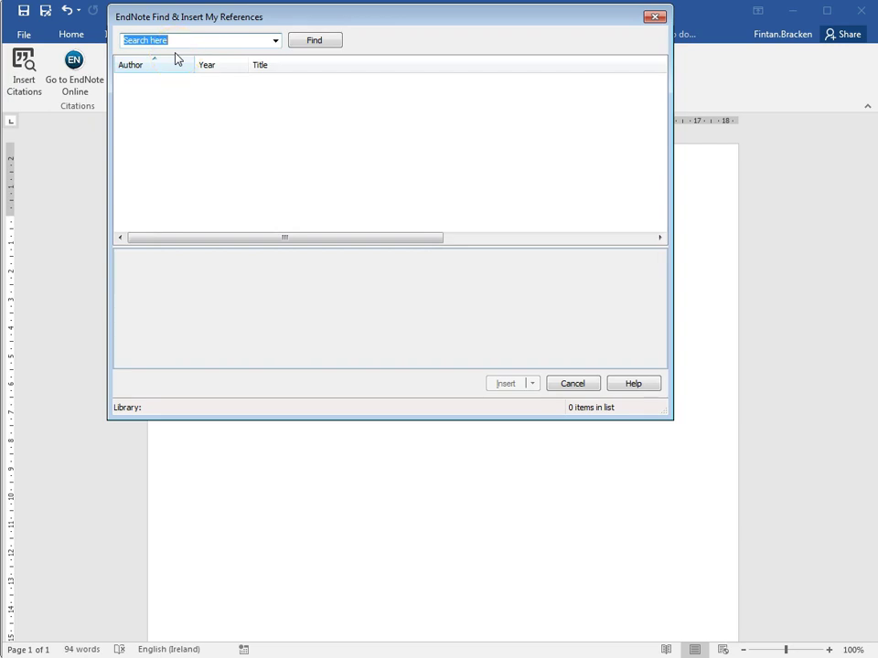
pyautogui.write('reference')
pyautogui.click(315, 40)
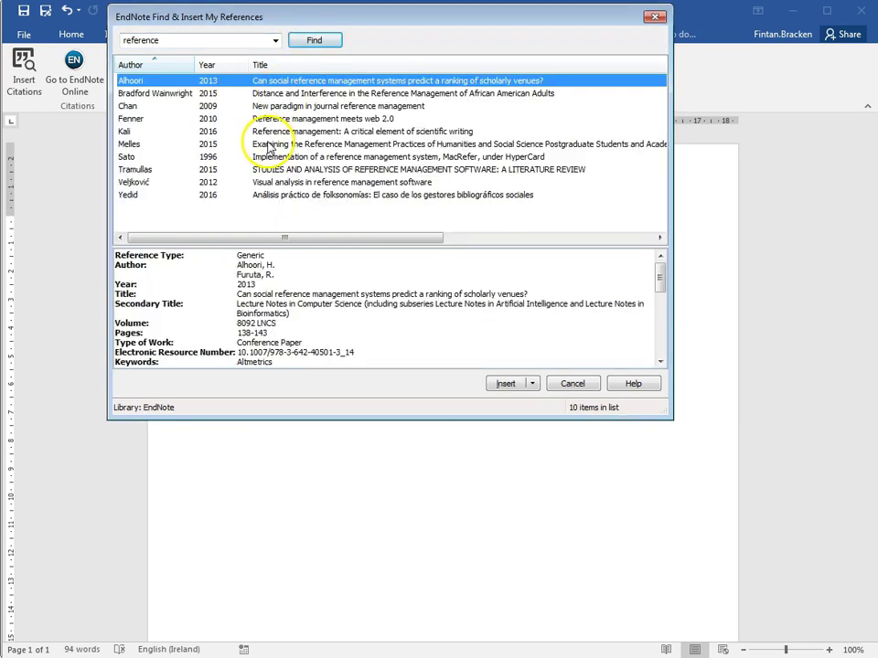
pyautogui.click(178, 119)
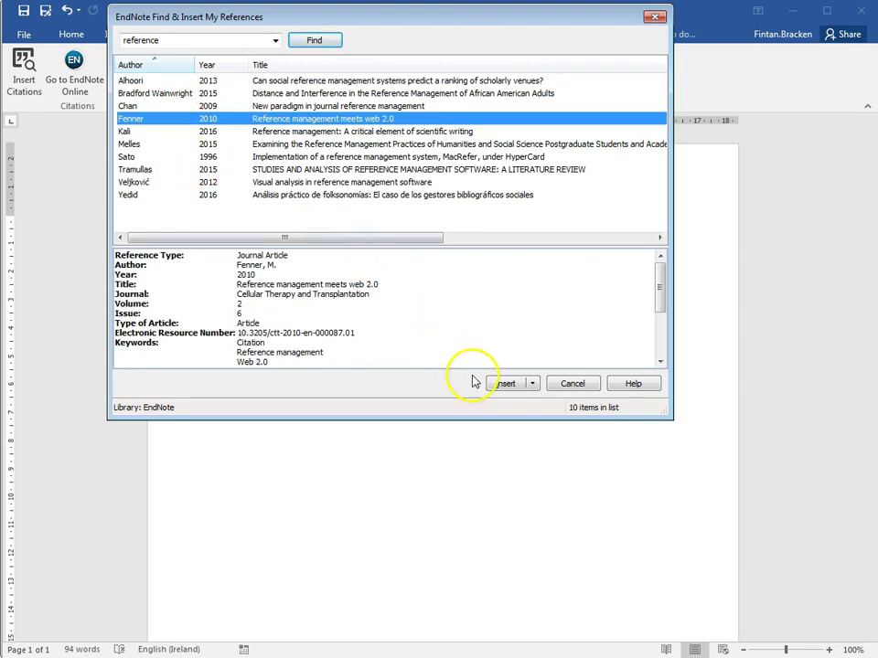
pyautogui.click(506, 384)
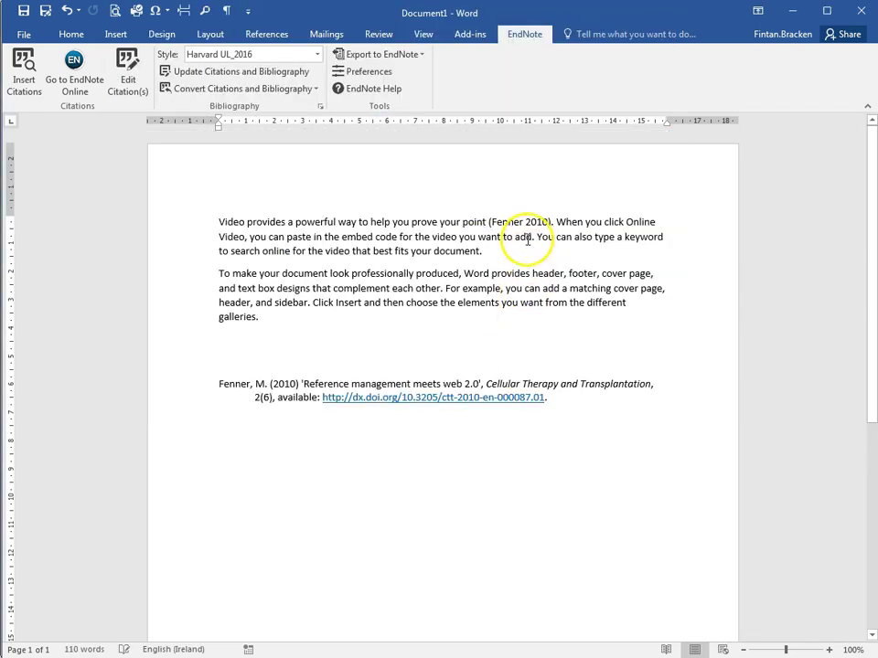
# Step: Check the new in-text citation and its bibliography entry, returning to the paragraph's end
pyautogui.click(518, 221)
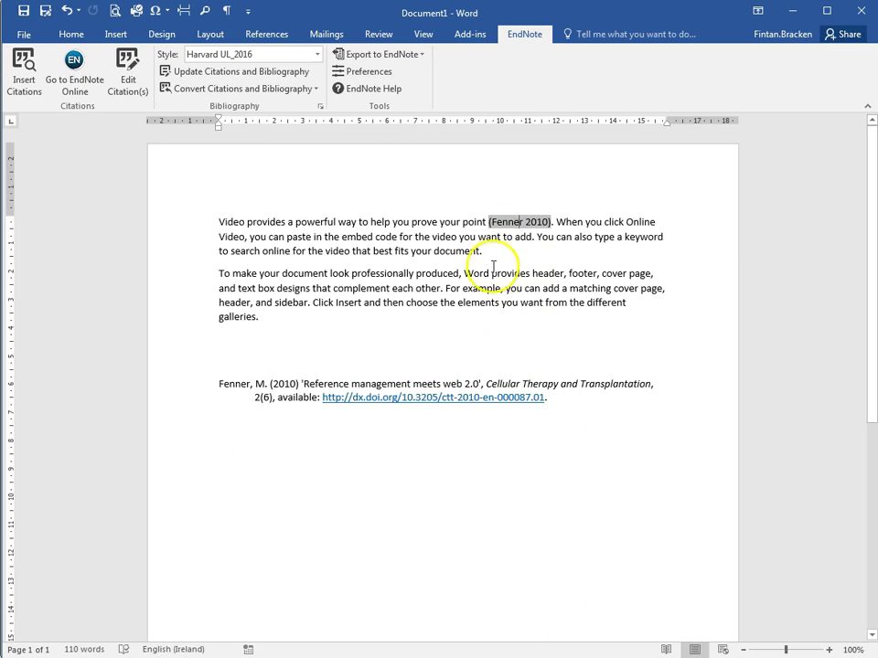
pyautogui.click(368, 382)
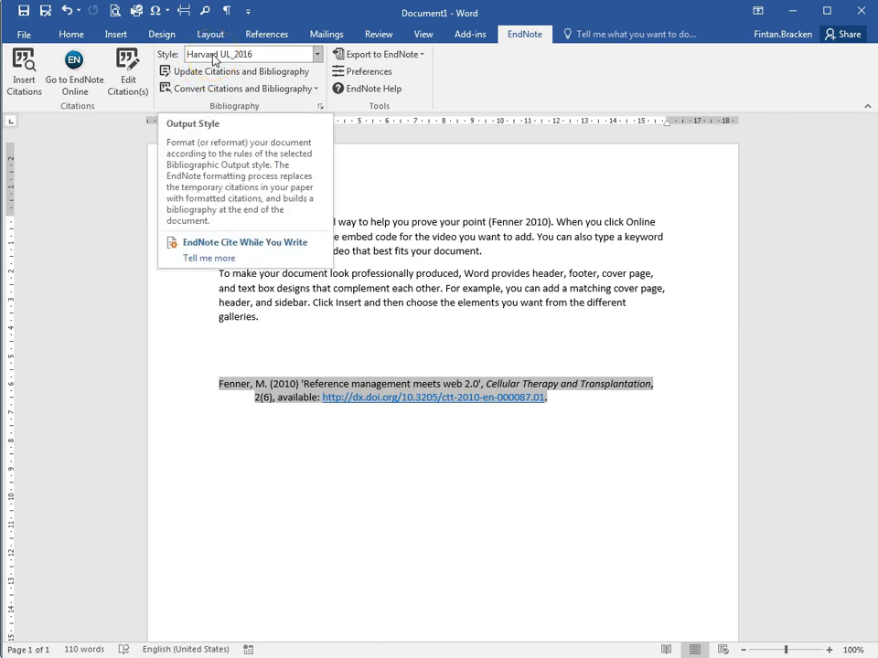
pyautogui.click(480, 251)
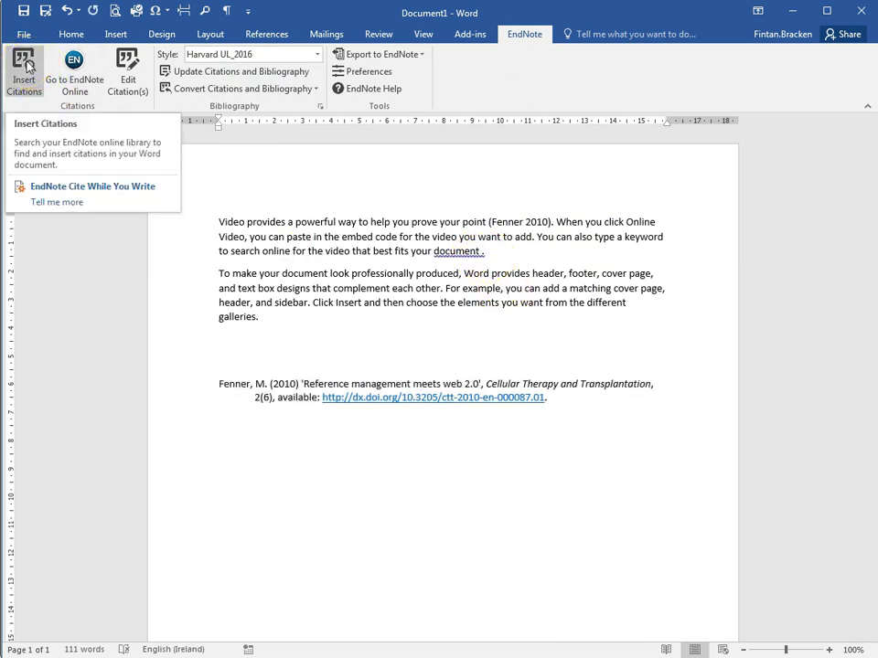
# Step: Search for mental health references and cite the 2017 'Service user engagement' article
pyautogui.click(26, 66)
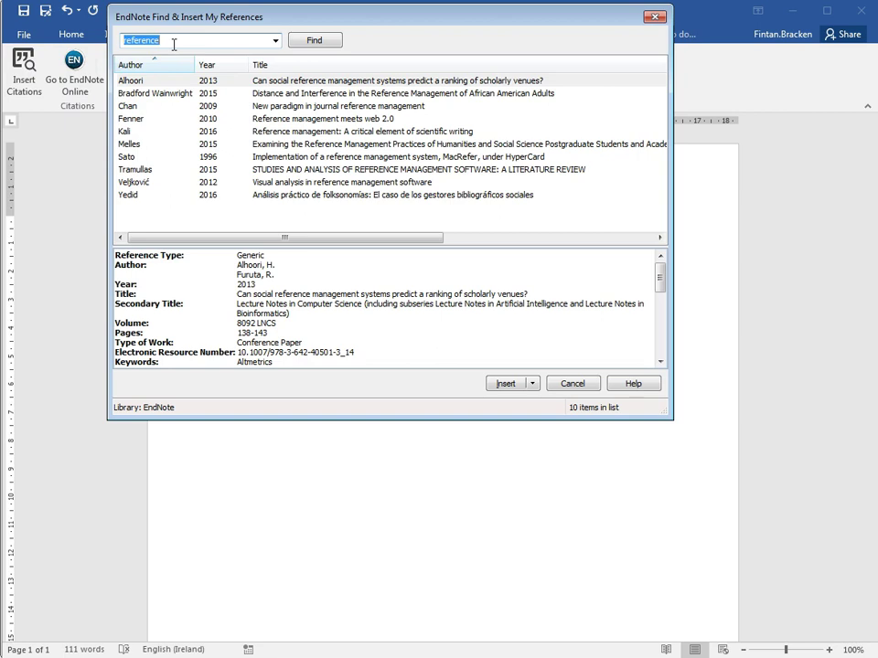
pyautogui.write('mental health')
pyautogui.press('Return')
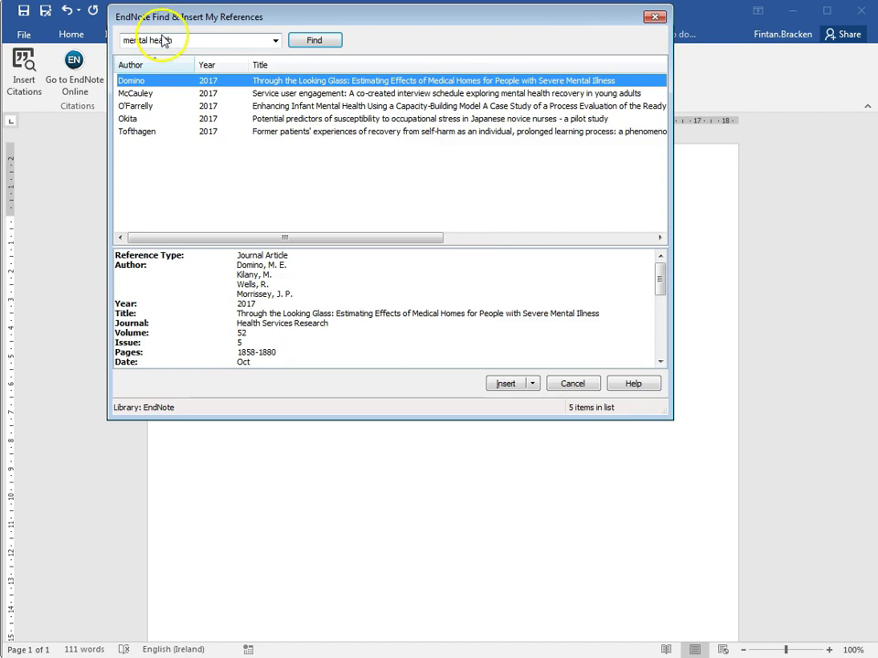
pyautogui.click(219, 94)
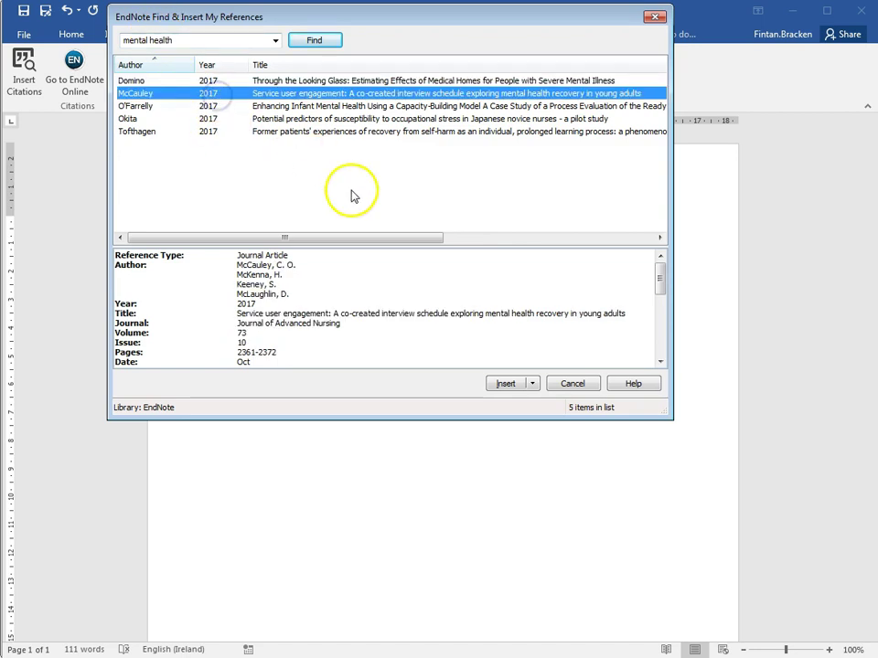
pyautogui.click(507, 384)
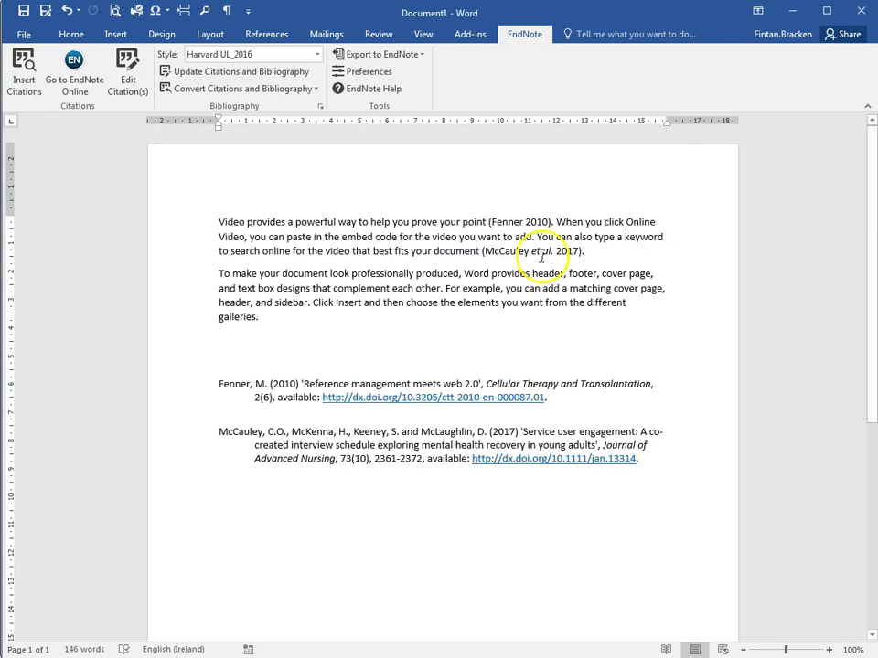
pyautogui.click(332, 447)
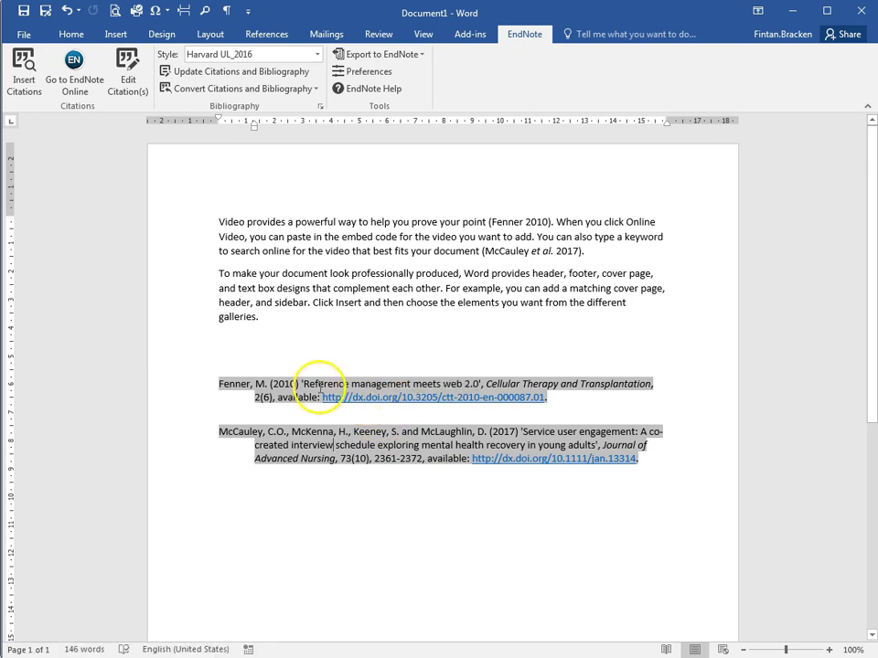
pyautogui.click(507, 221)
pyautogui.click(508, 251)
pyautogui.click(449, 384)
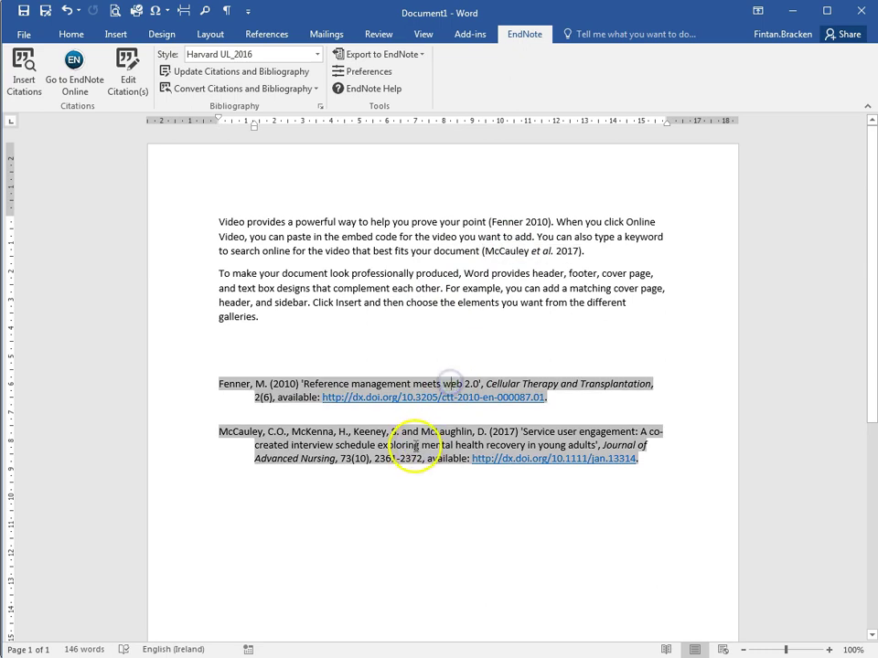
pyautogui.click(505, 251)
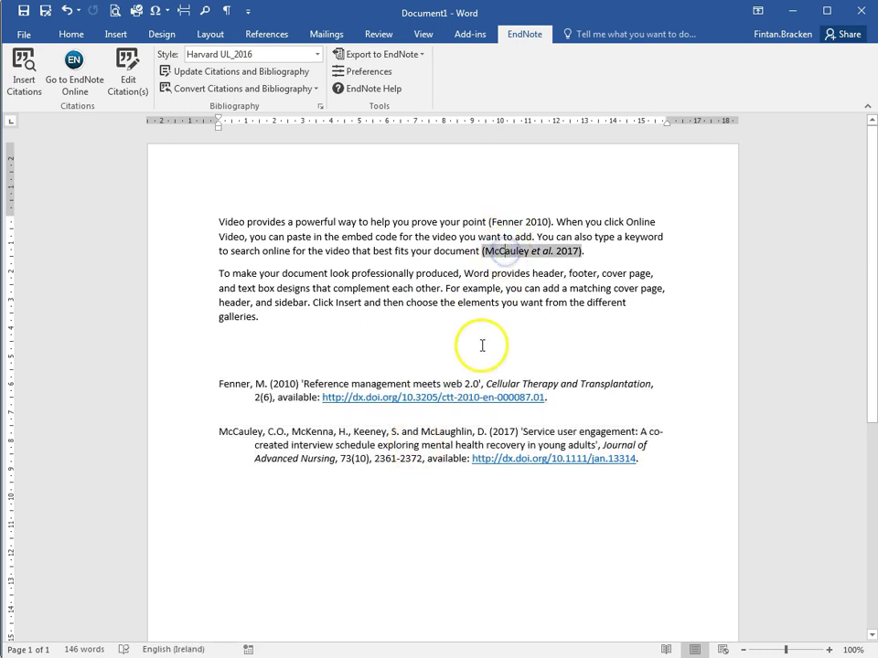
pyautogui.click(403, 383)
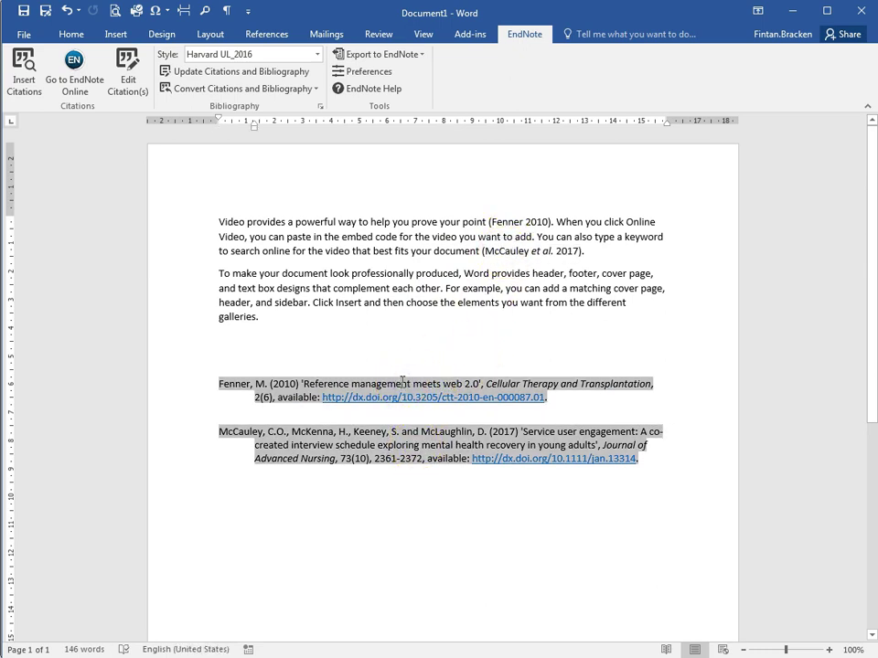
pyautogui.click(403, 383)
pyautogui.click(403, 441)
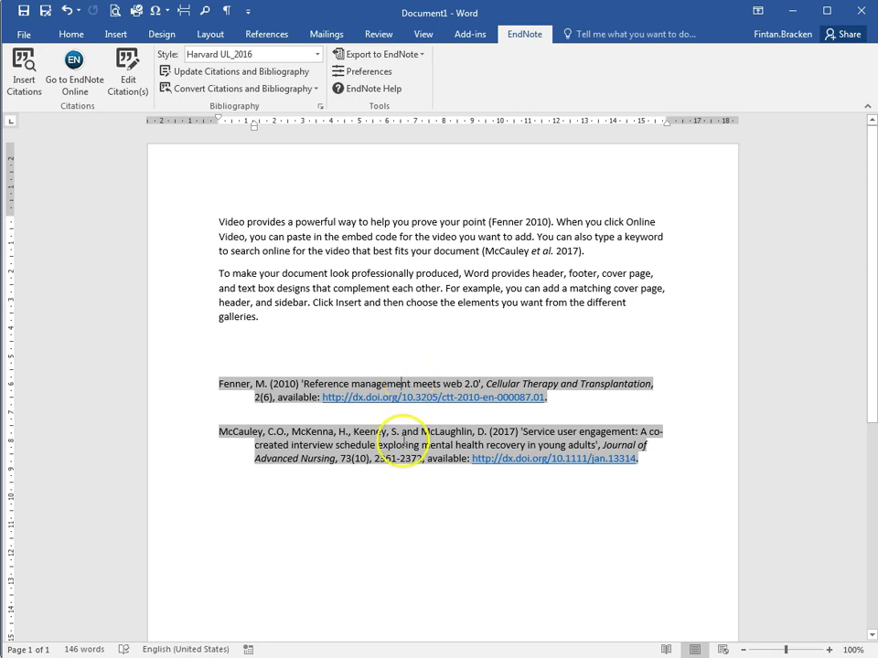
pyautogui.click(459, 388)
pyautogui.click(481, 429)
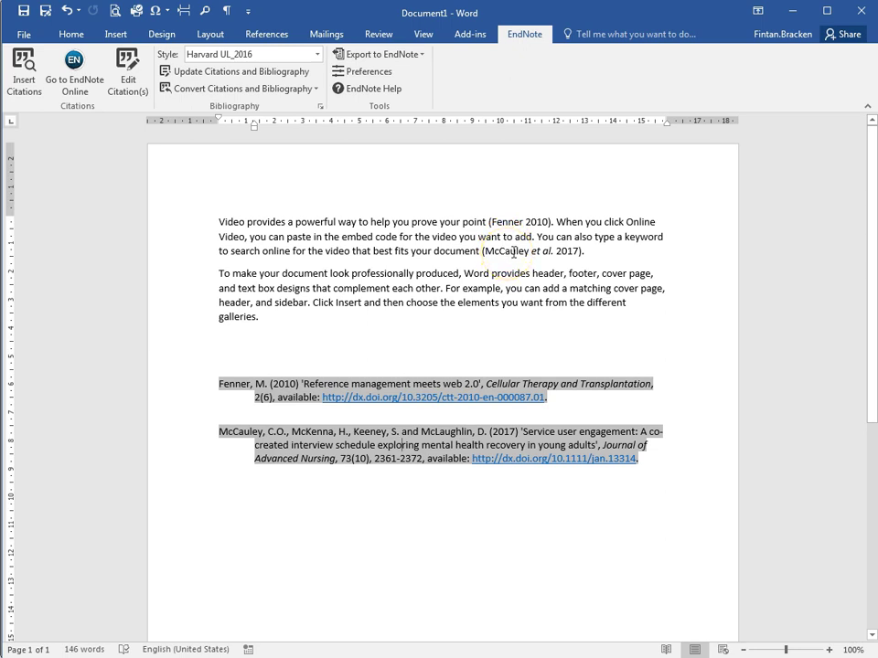
pyautogui.click(513, 250)
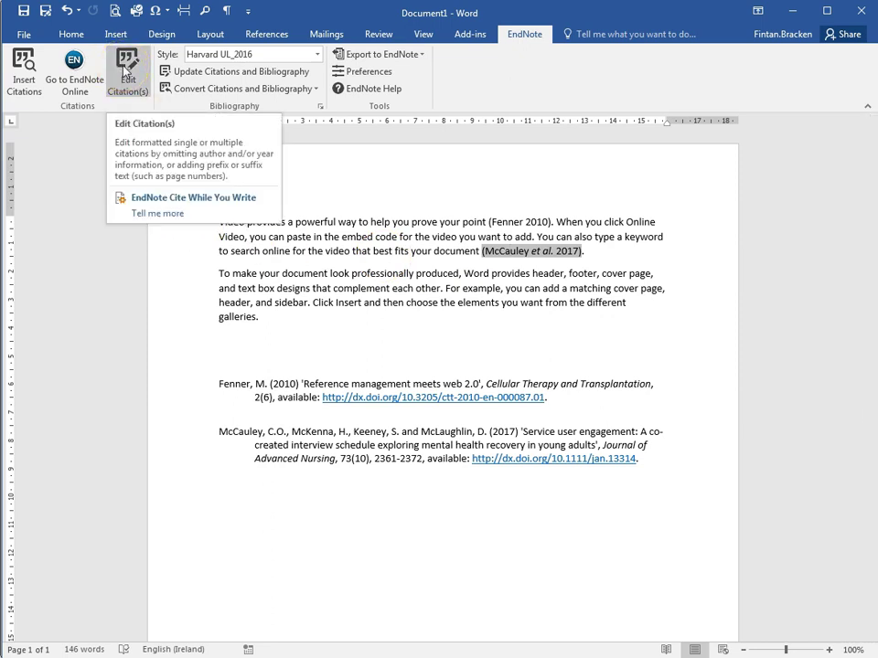
# Step: Remove the 2017 citation through Edit Citation(s), then show All My References in EndNote Web
pyautogui.click(127, 71)
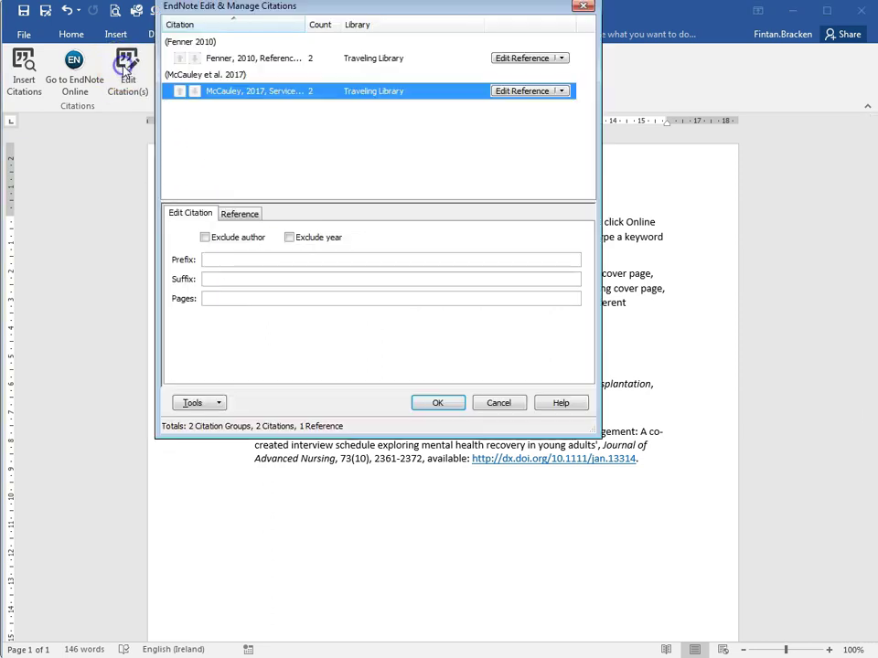
pyautogui.click(563, 91)
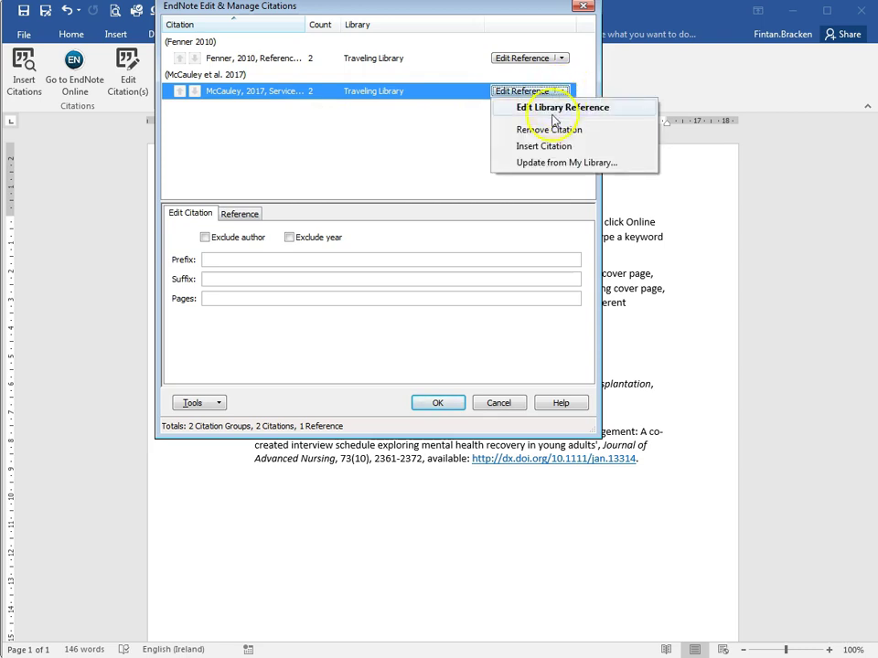
pyautogui.click(526, 129)
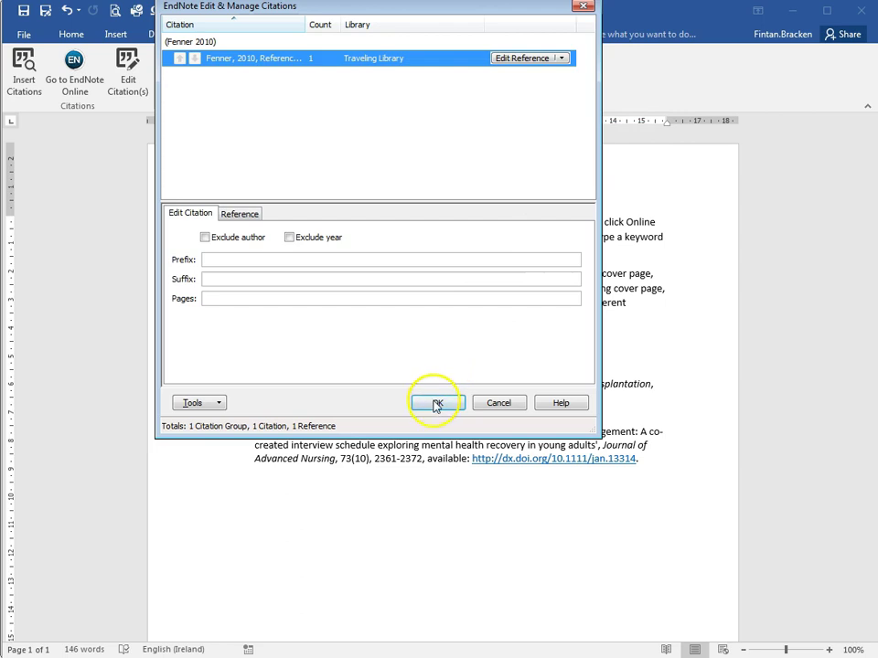
pyautogui.click(436, 403)
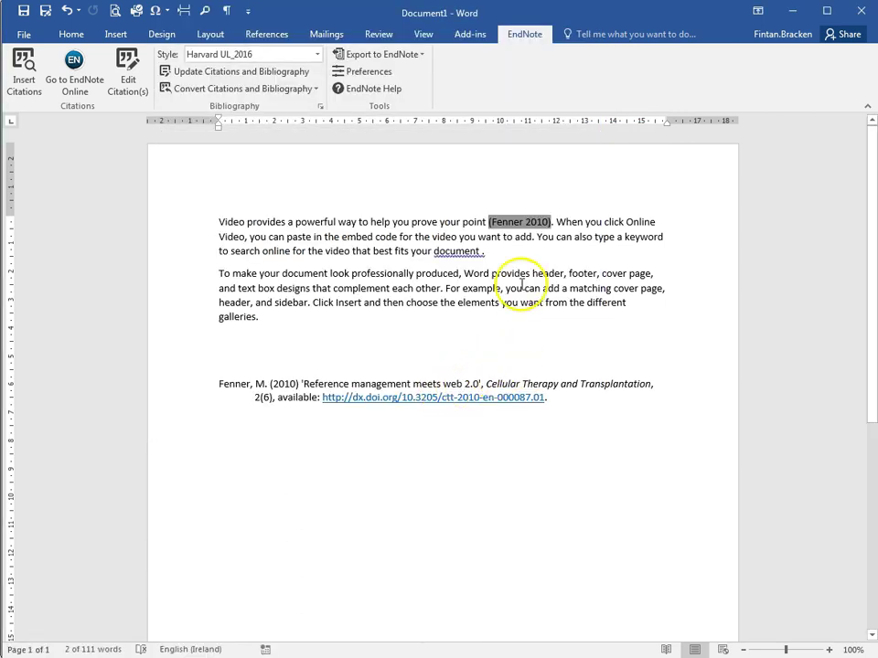
pyautogui.click(482, 251)
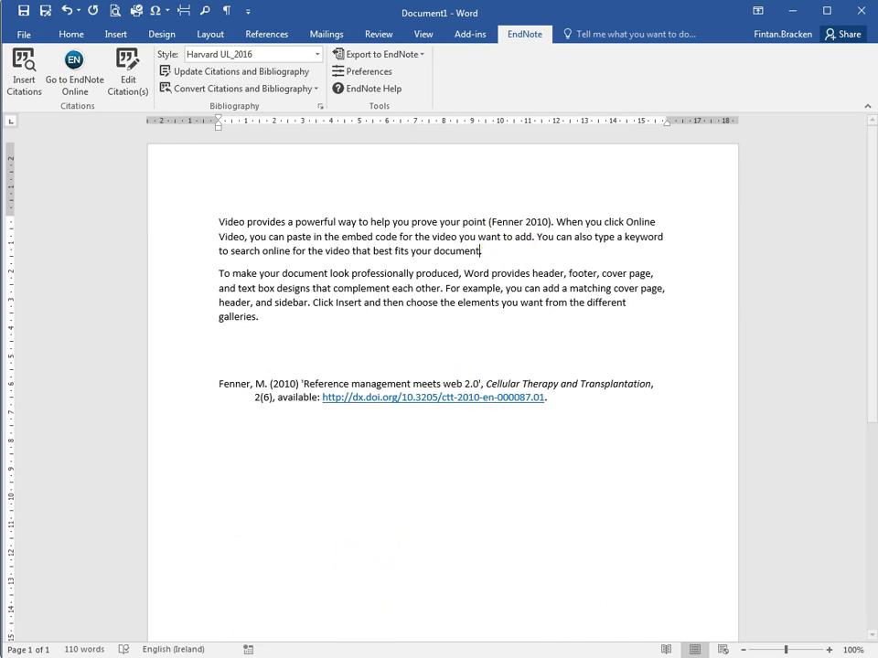
pyautogui.click(283, 657)
pyautogui.click(128, 124)
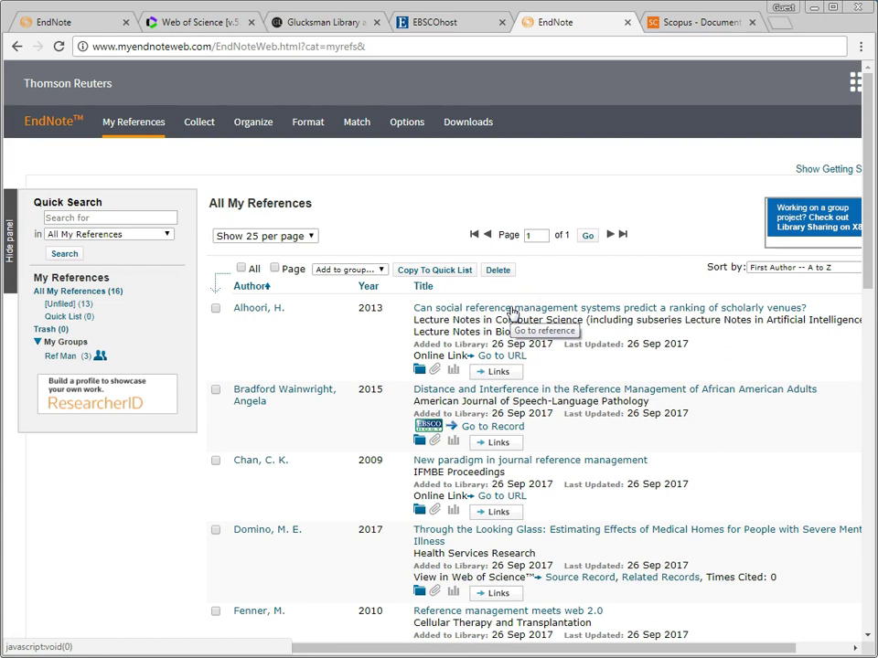
# Step: Shorten the 2013 reference's Secondary Title to 'Lecture Notes in Computer Science' and return to Word
pyautogui.click(512, 310)
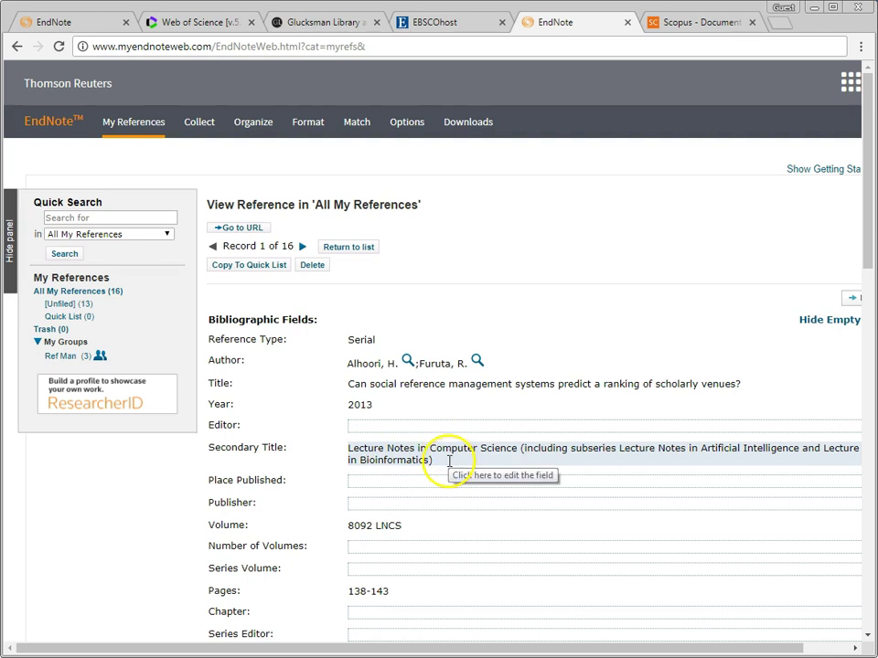
pyautogui.click(442, 468)
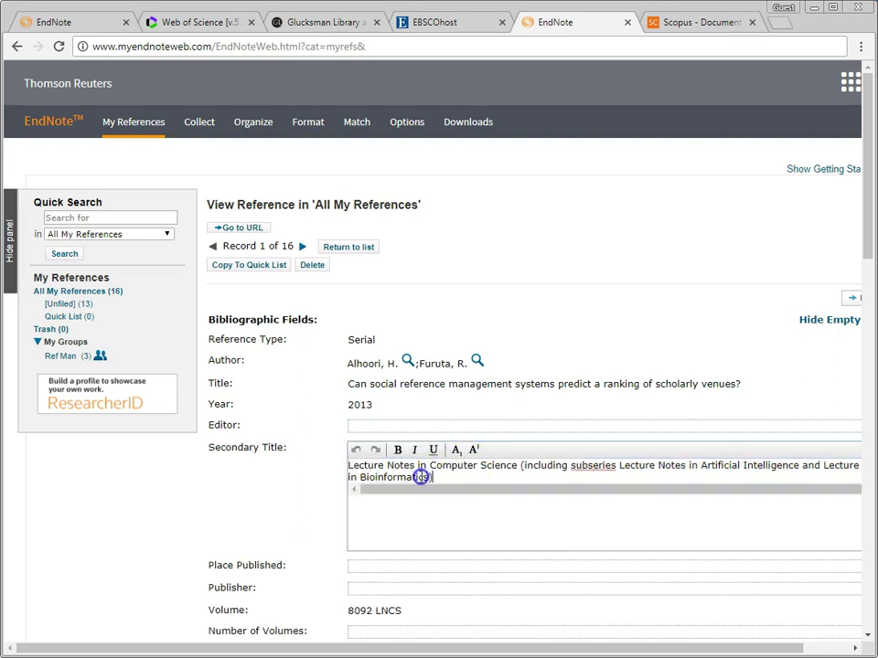
pyautogui.moveTo(432, 477); pyautogui.dragTo(525, 465)
pyautogui.press('BackSpace')
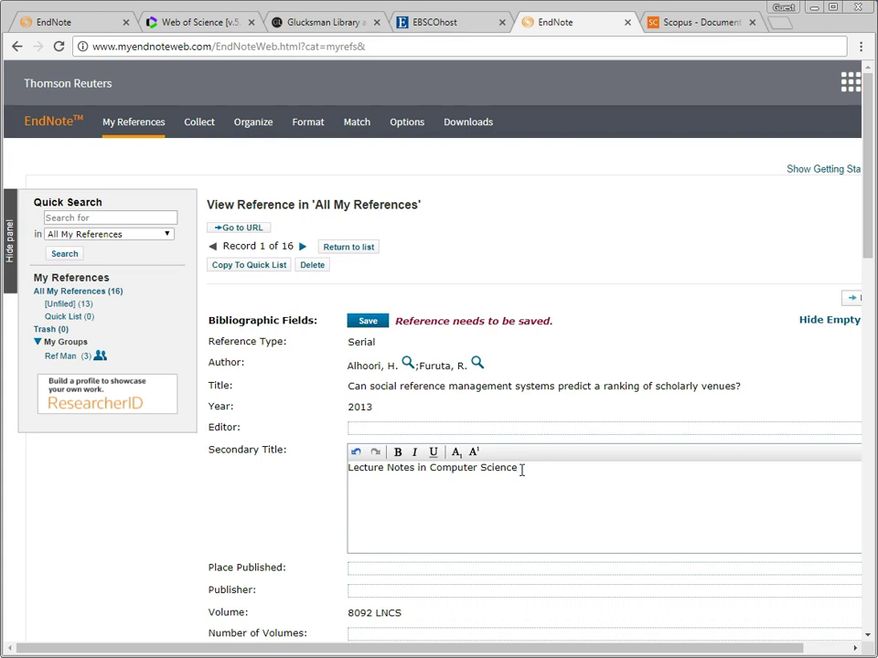
pyautogui.click(327, 498)
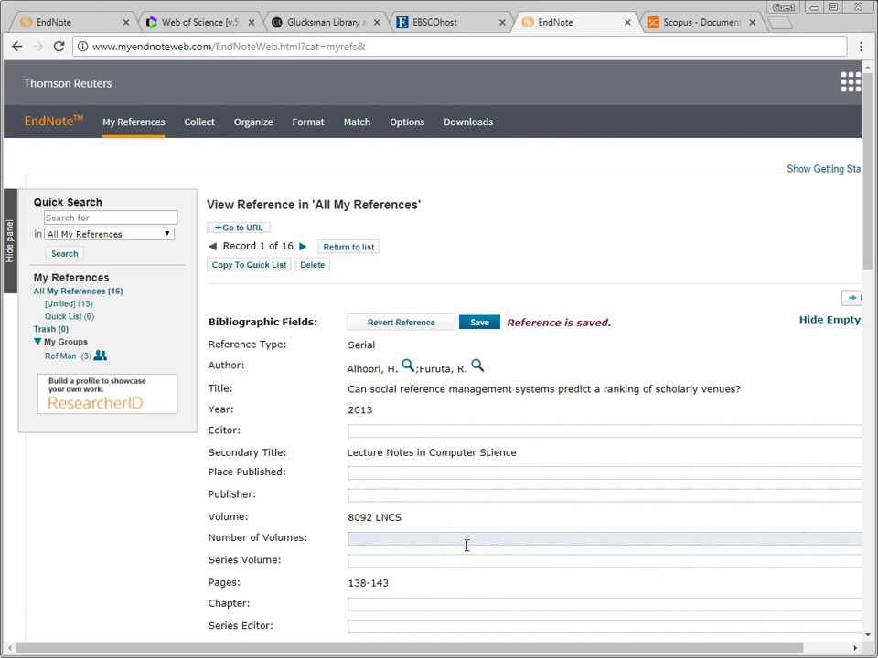
pyautogui.click(70, 291)
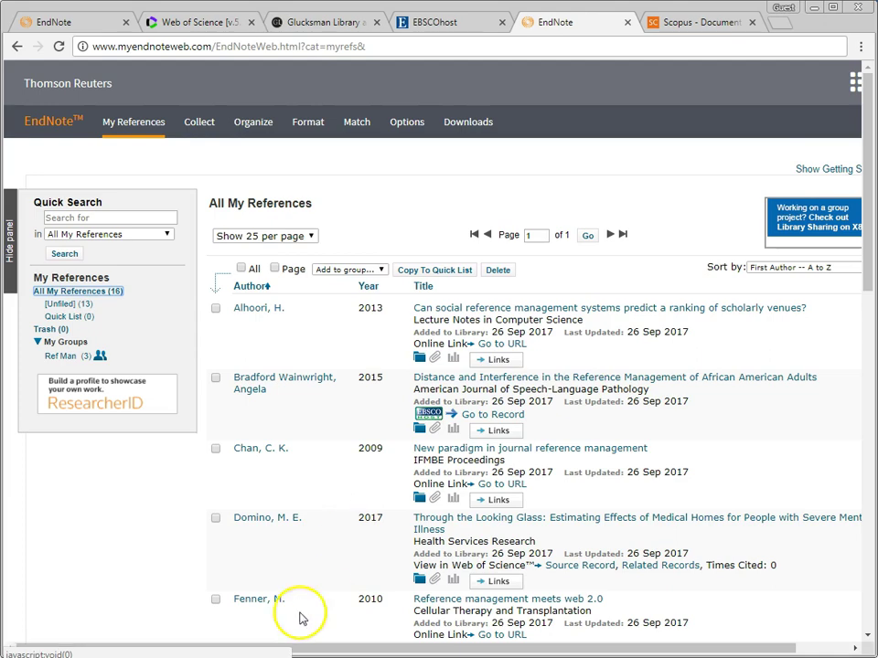
pyautogui.click(276, 656)
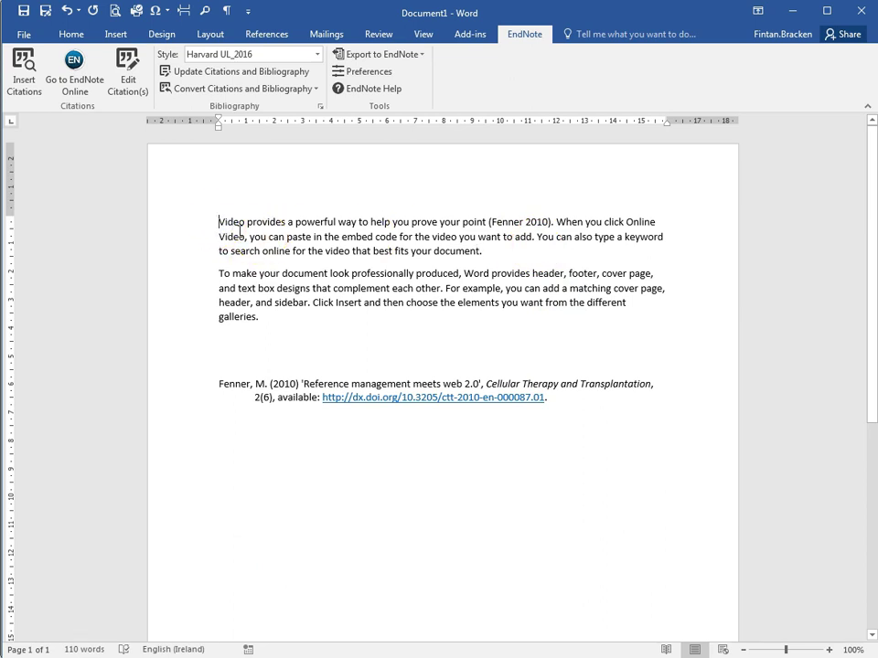
# Step: Put quotation marks around the first paragraph's phrase ending 'prove your point'
pyautogui.write('"')
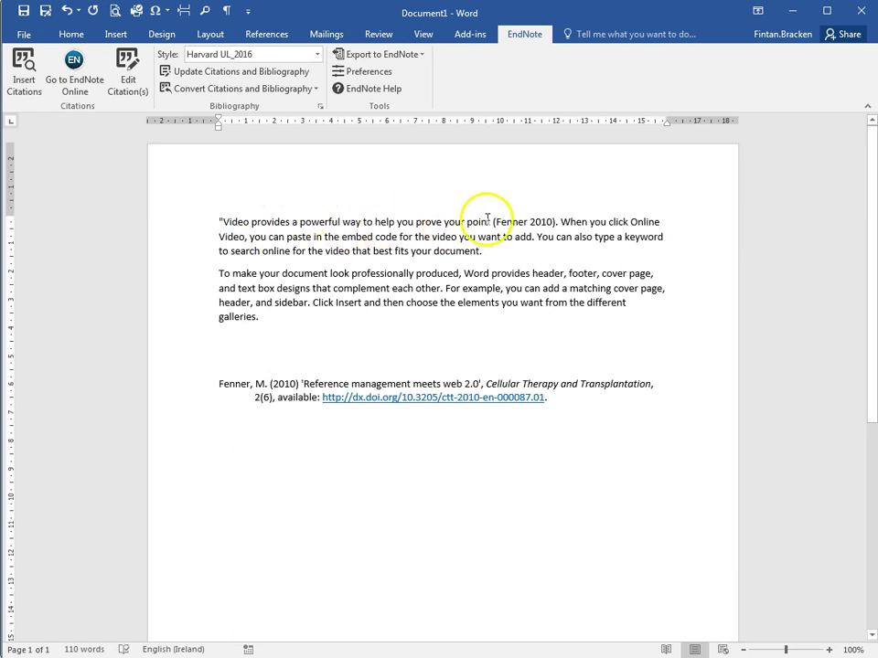
pyautogui.click(490, 220)
pyautogui.write('"')
# Step: Add page 10 to the Fenner citation so it reads (Fenner 2010, p.10)
pyautogui.click(532, 221)
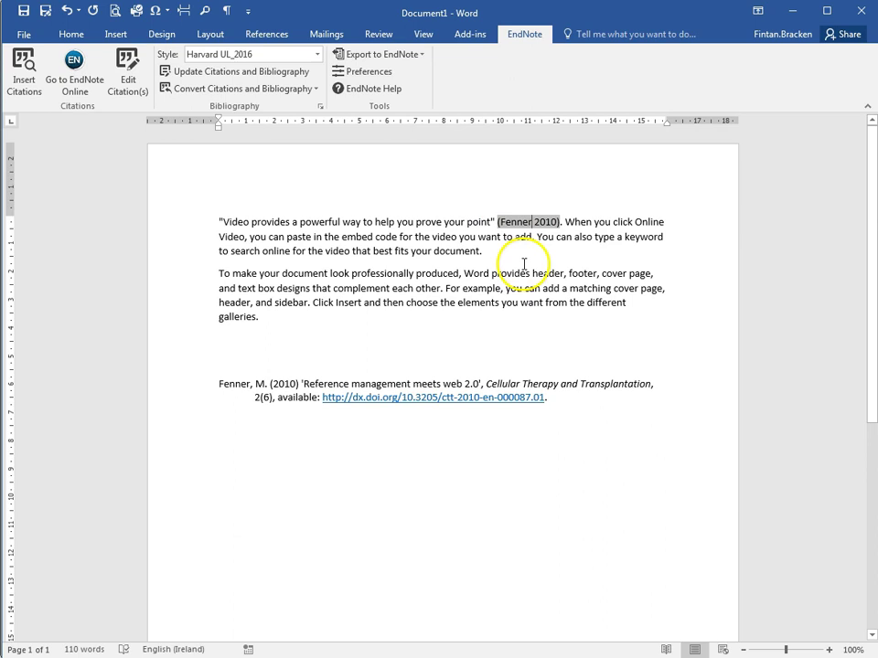
pyautogui.click(127, 72)
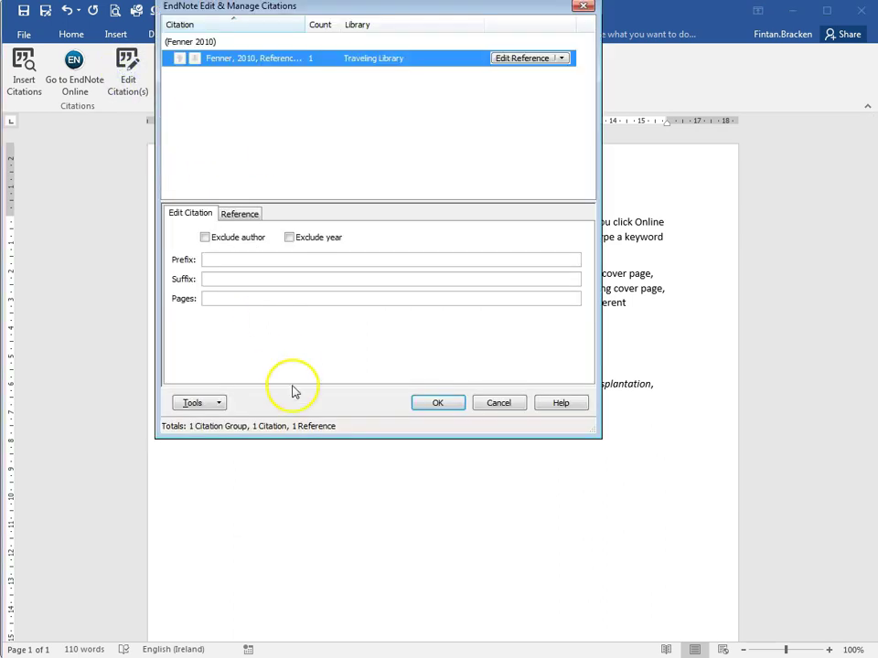
pyautogui.click(221, 299)
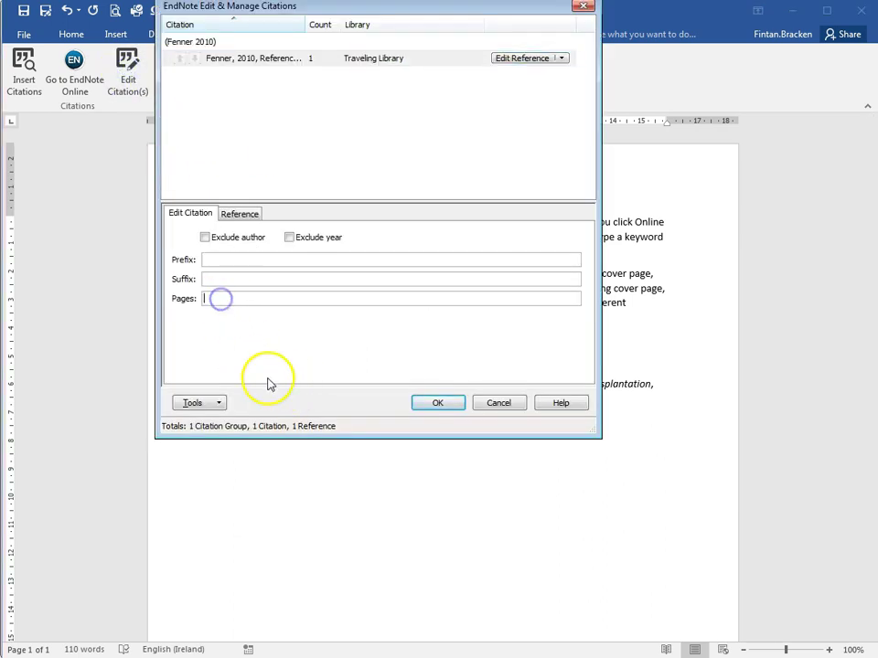
pyautogui.click(240, 322)
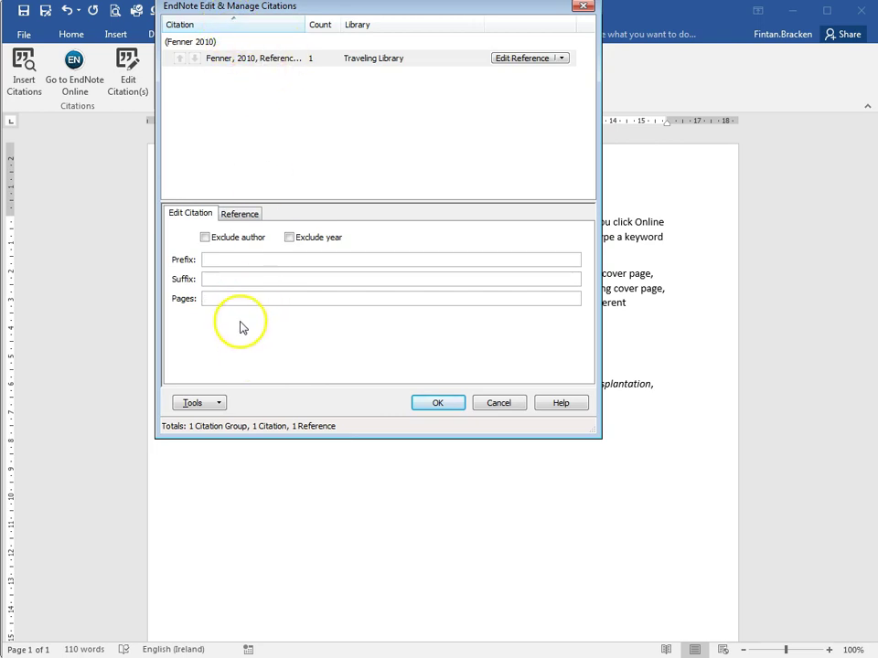
pyautogui.write('10')
pyautogui.click(444, 402)
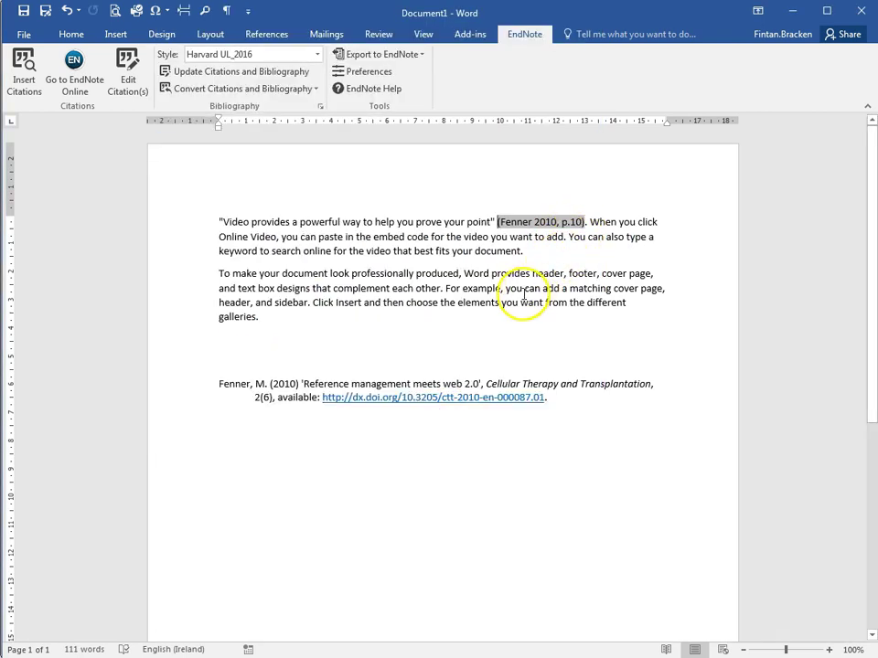
pyautogui.click(526, 229)
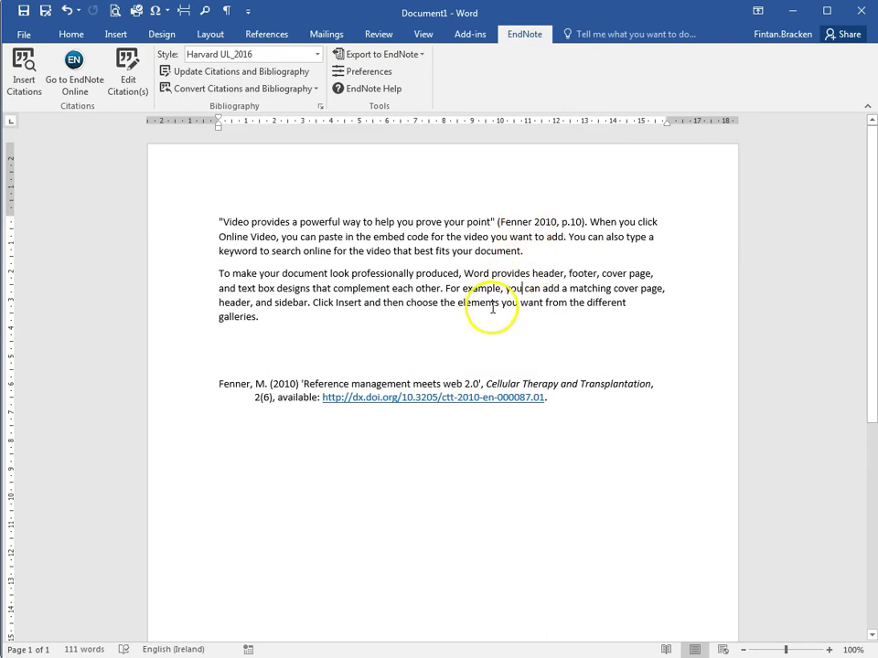
pyautogui.click(522, 251)
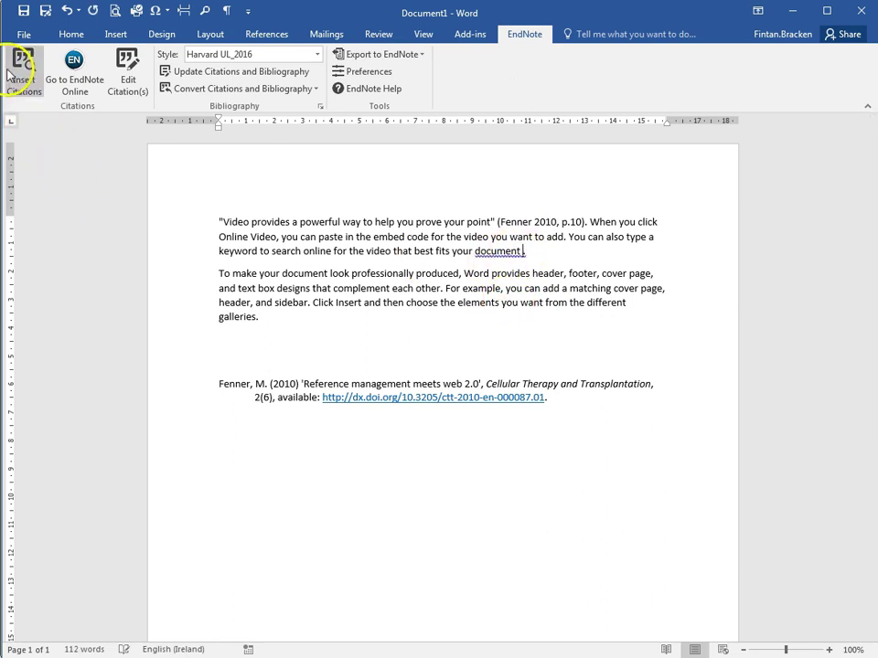
# Step: Search for management references and cite Chan et al. 2009 at the first paragraph's end
pyautogui.click(24, 60)
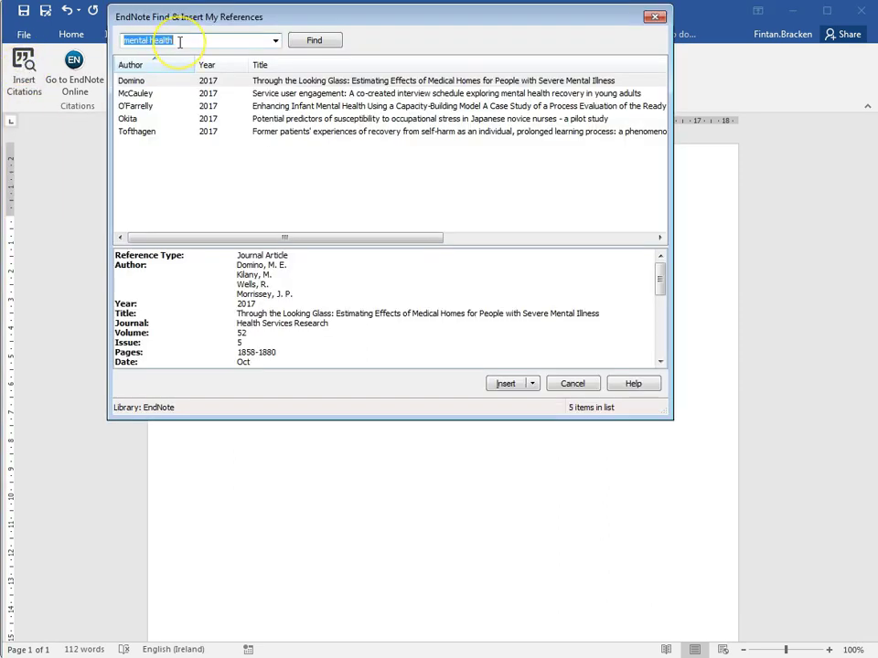
pyautogui.write('management')
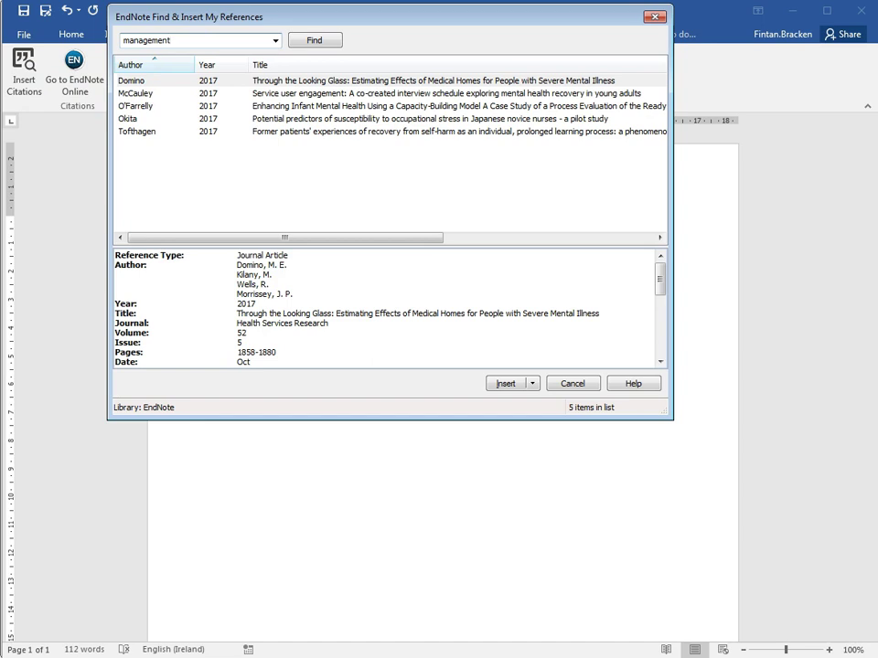
pyautogui.press('Return')
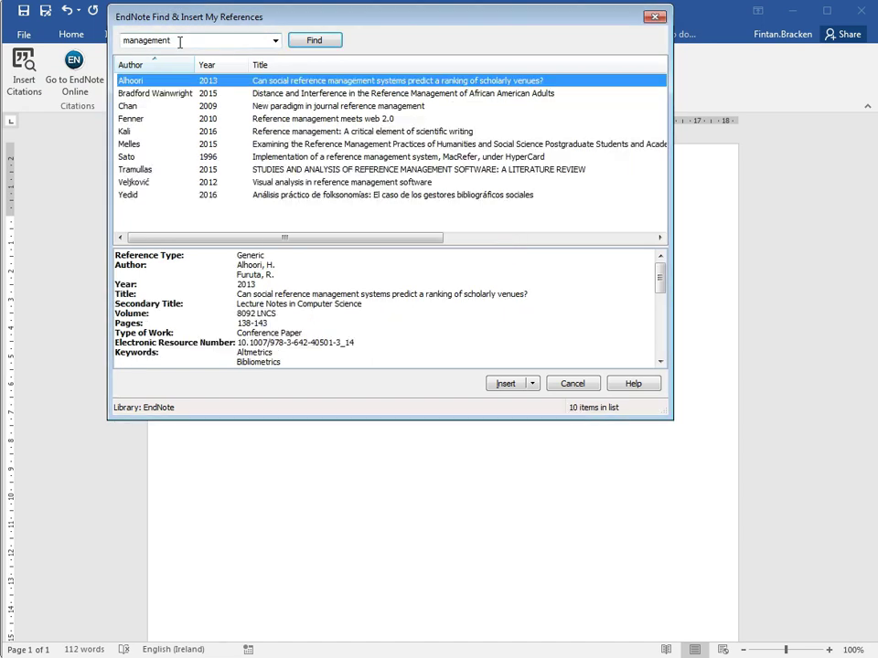
pyautogui.click(274, 107)
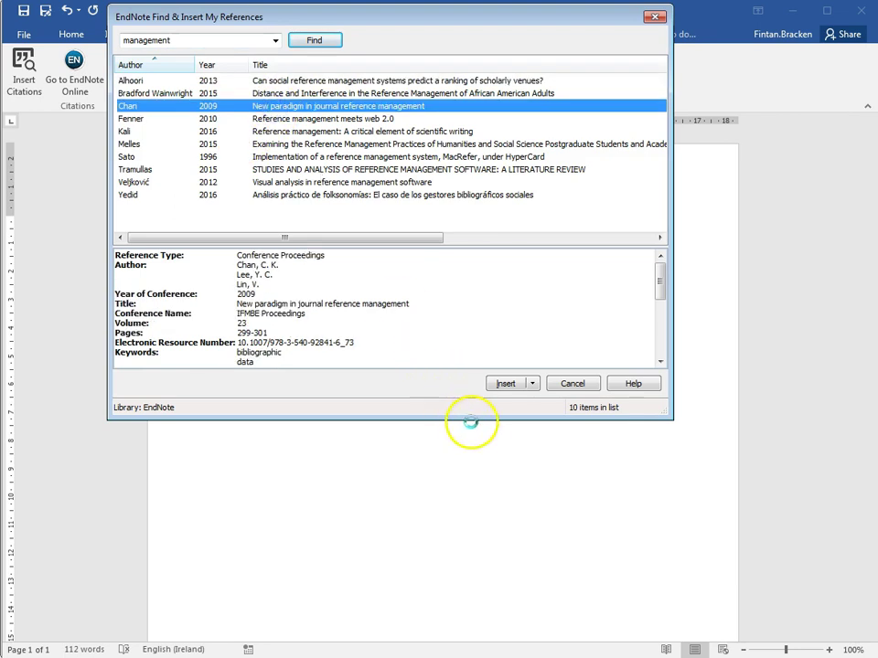
pyautogui.click(504, 384)
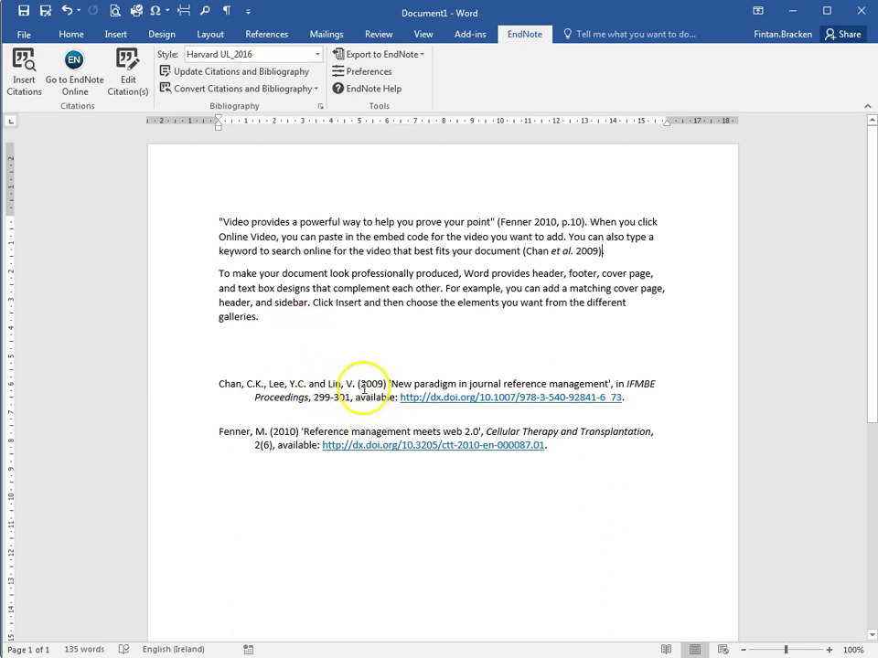
pyautogui.click(352, 384)
pyautogui.click(362, 420)
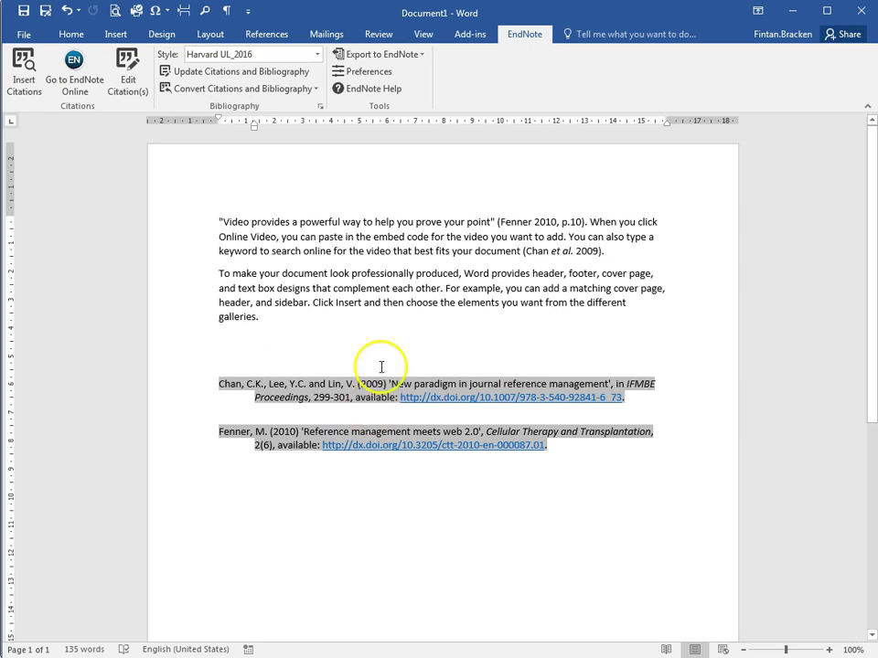
# Step: Convert citations and bibliography to plain text, first saving the document to Downloads
pyautogui.click(233, 90)
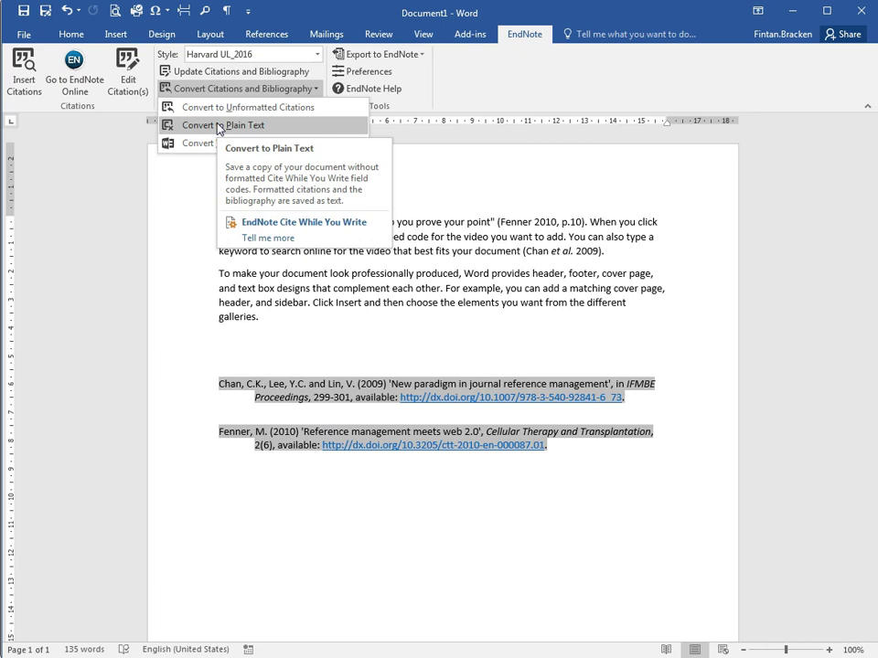
pyautogui.click(220, 128)
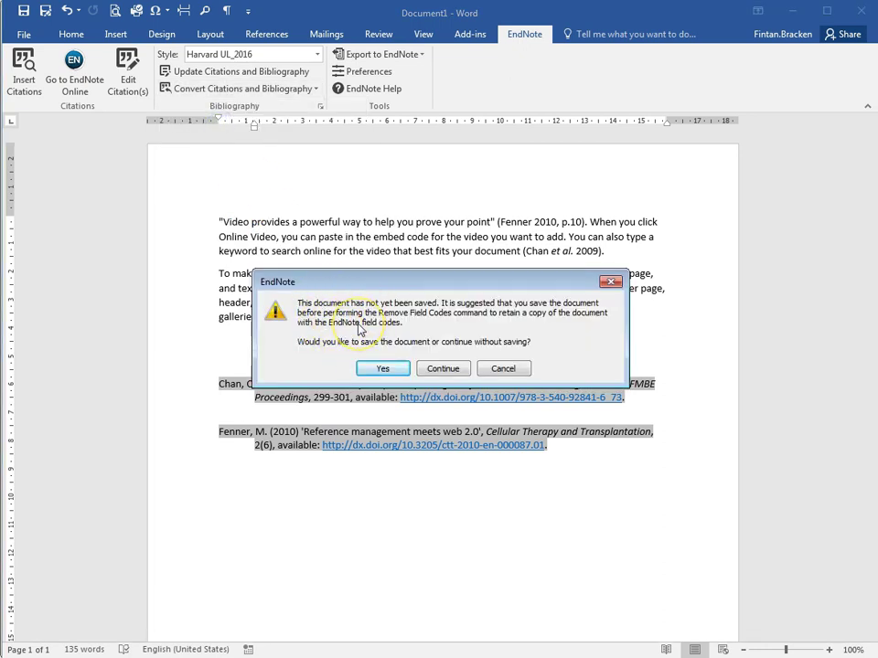
pyautogui.click(376, 368)
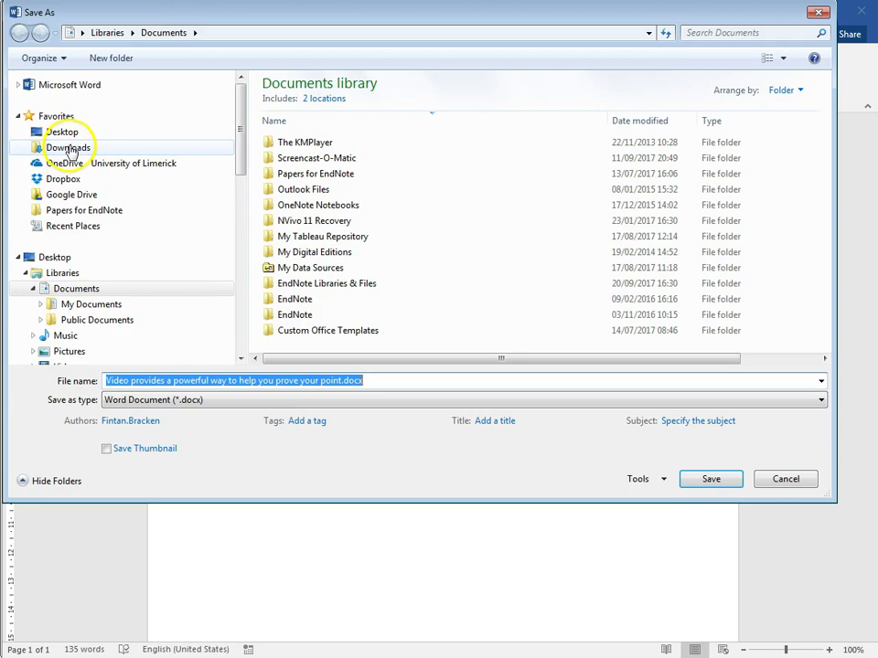
pyautogui.click(69, 147)
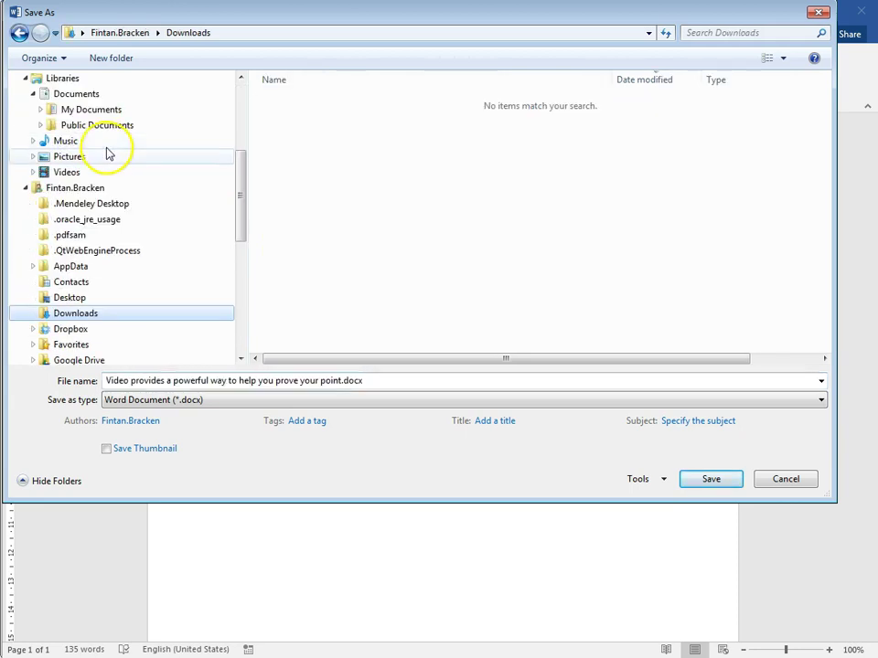
pyautogui.click(700, 481)
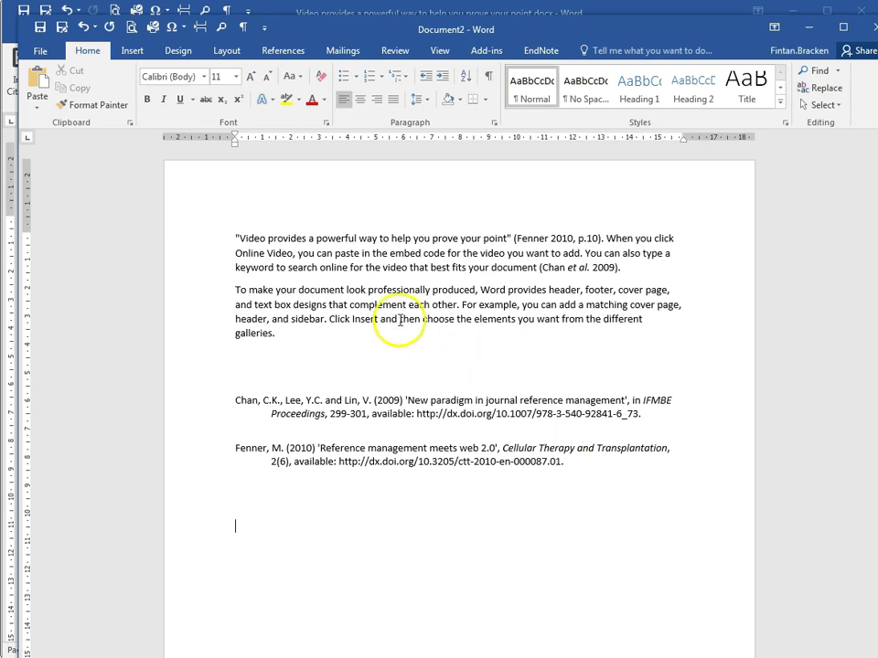
# Step: Check that Document2's citations and bibliography are now ordinary text
pyautogui.click(368, 321)
pyautogui.click(381, 393)
pyautogui.click(408, 449)
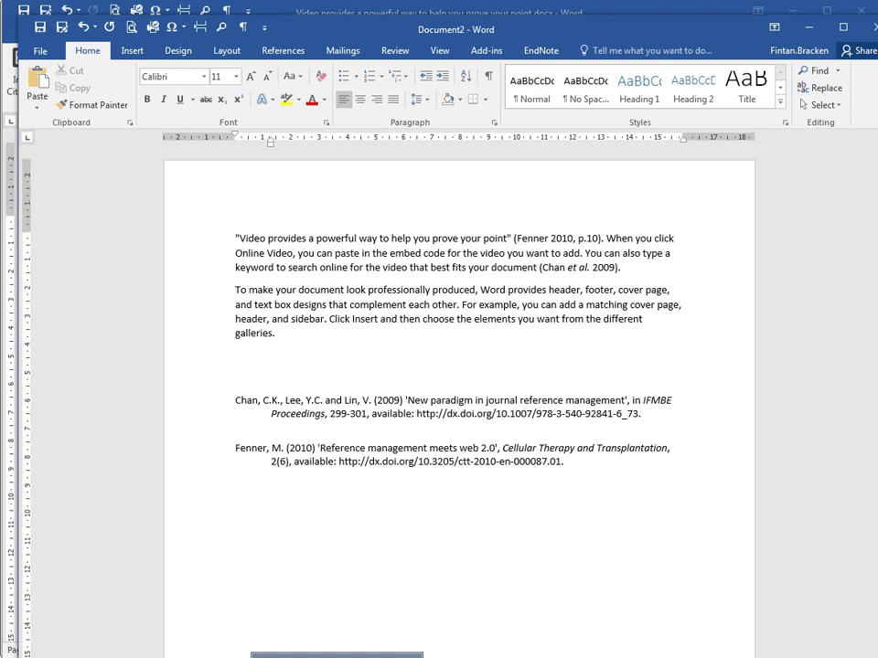
# Step: Visit EndNote Web's Cite While You Write downloads page, then return to the Glucksman Library home page
pyautogui.click(337, 656)
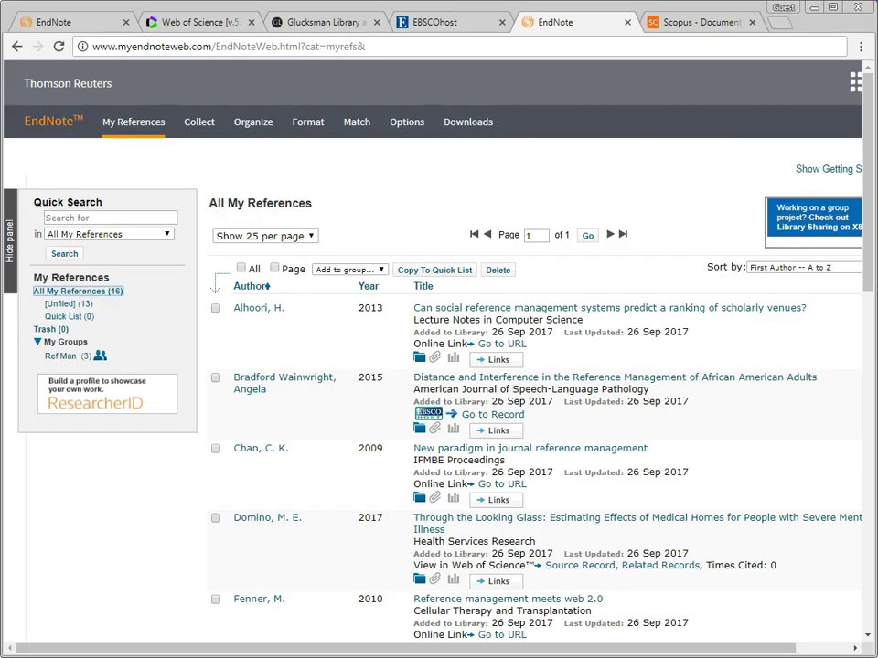
pyautogui.click(459, 136)
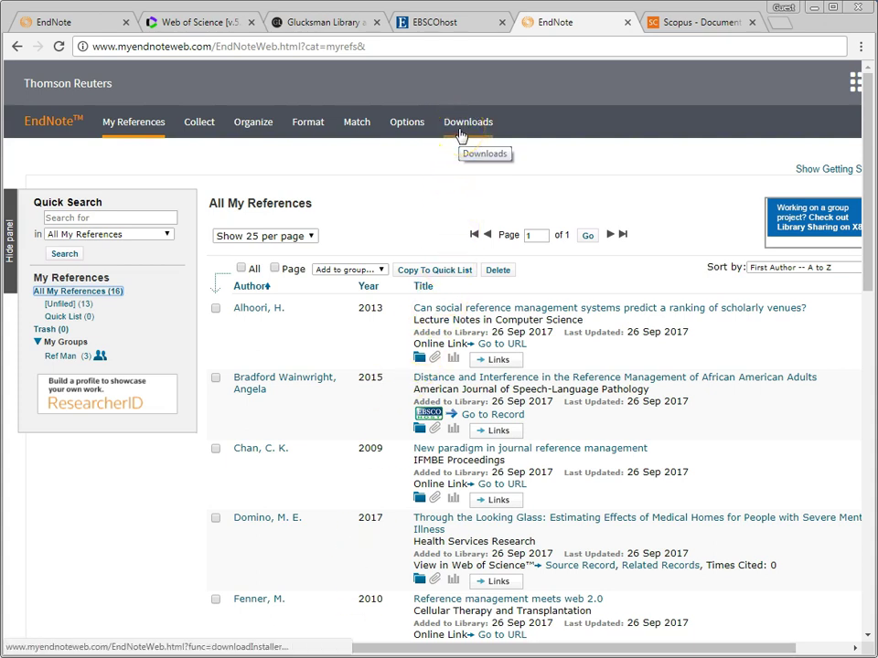
pyautogui.click(459, 135)
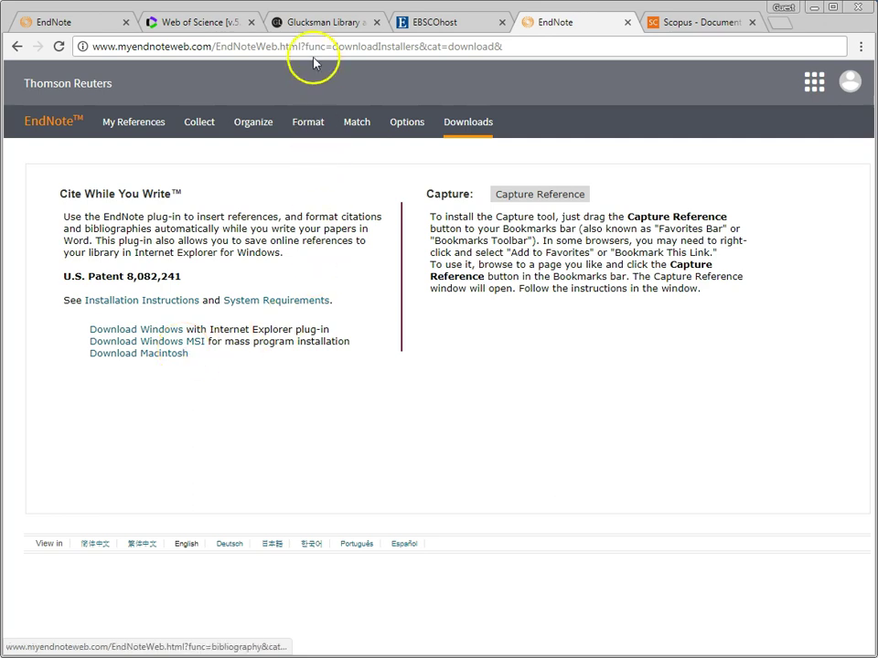
pyautogui.click(313, 25)
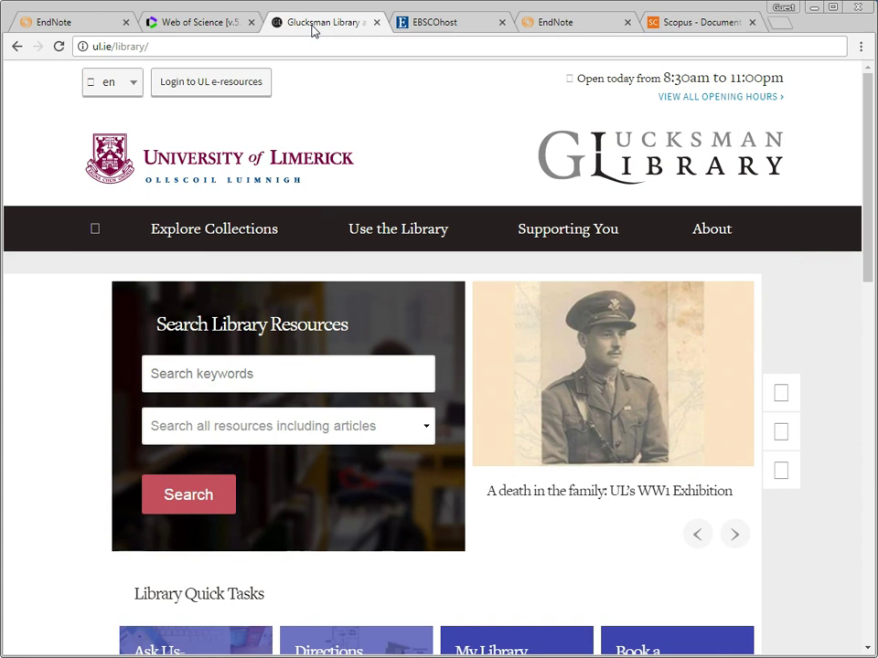
# Step: Open the EndNote Online page of the library's Referencing & EndNote guide and view its training links
pyautogui.moveTo(535, 233)
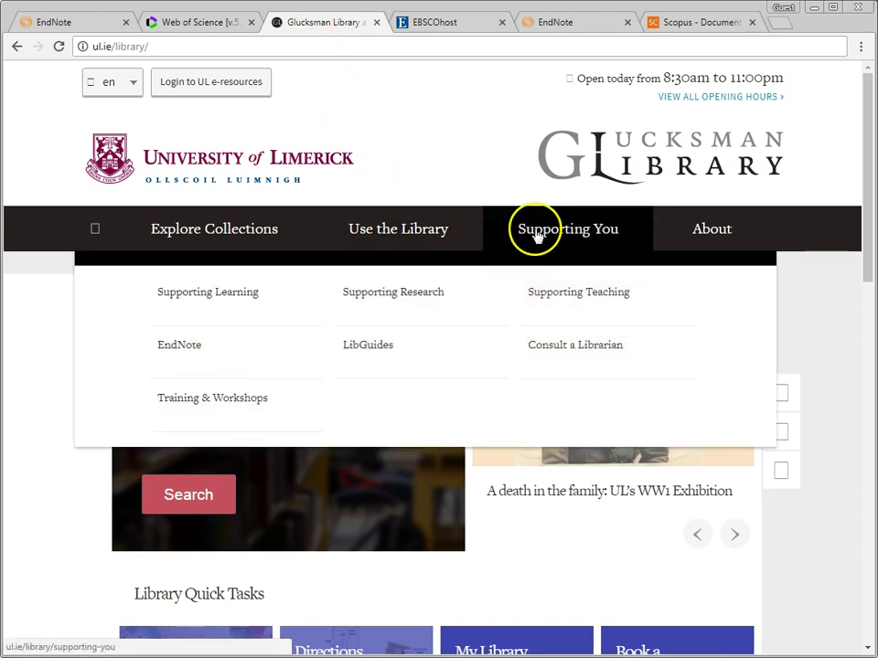
pyautogui.click(190, 349)
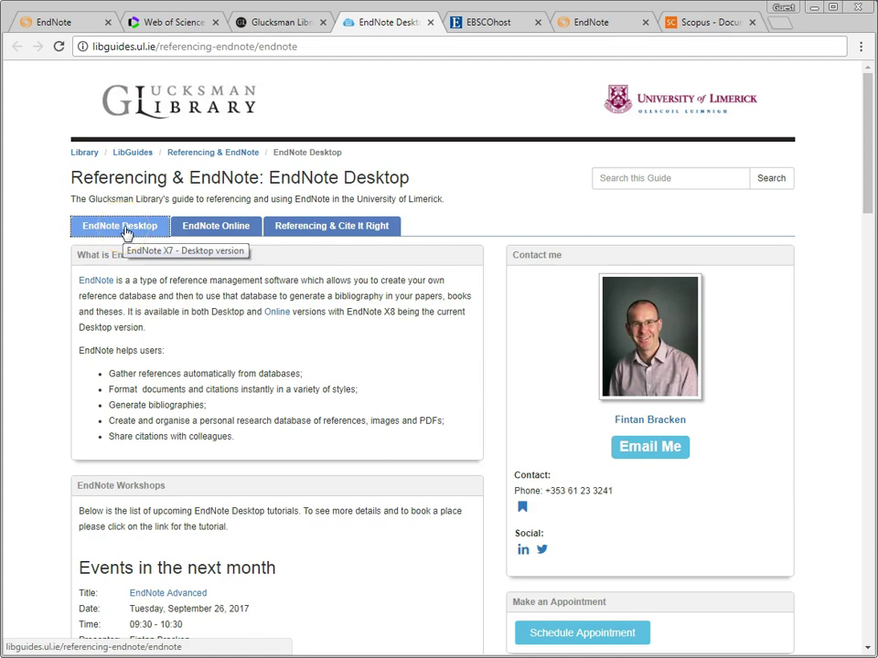
pyautogui.click(208, 236)
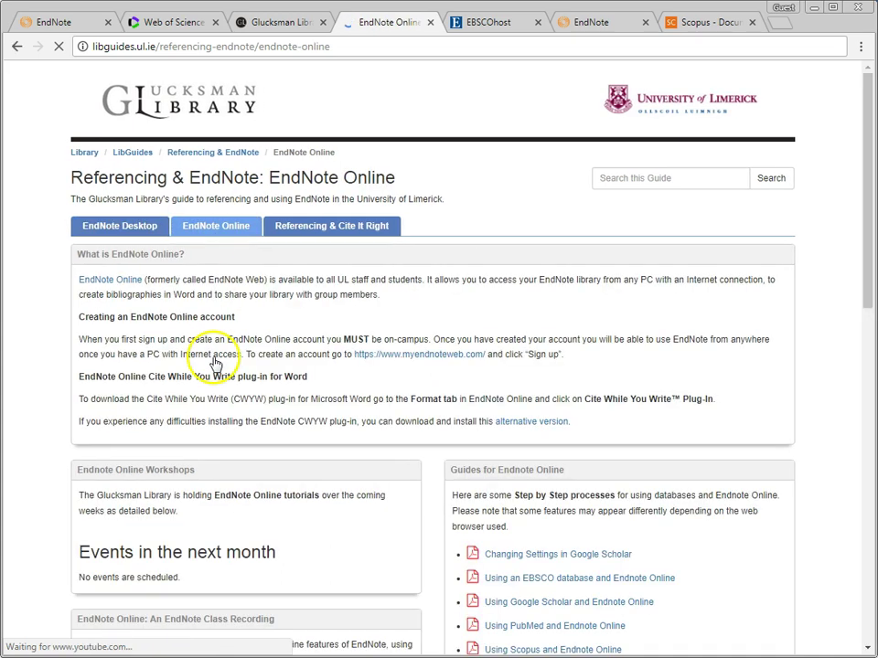
pyautogui.scroll(-3, 176, 378)
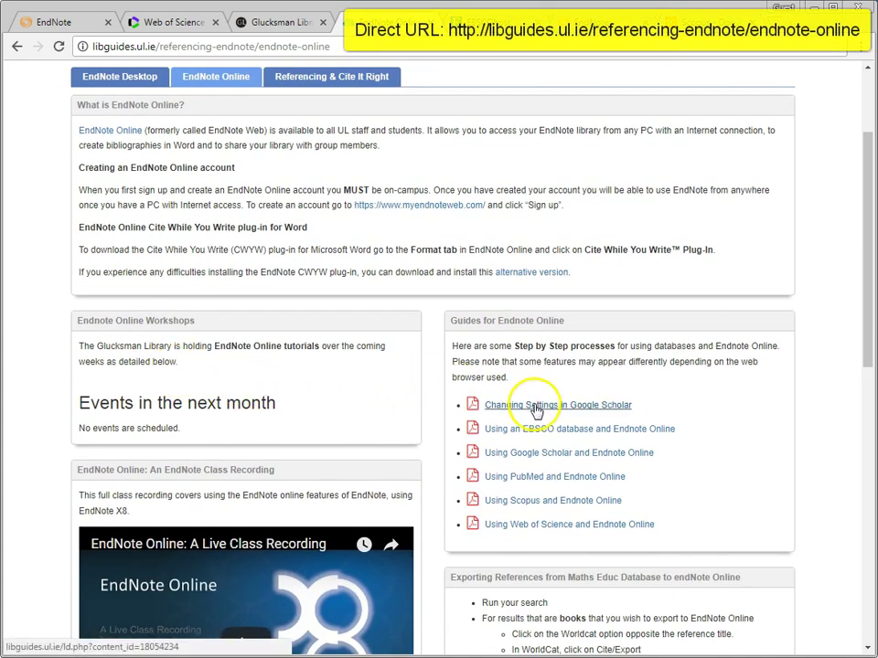
pyautogui.scroll(-2, 541, 438)
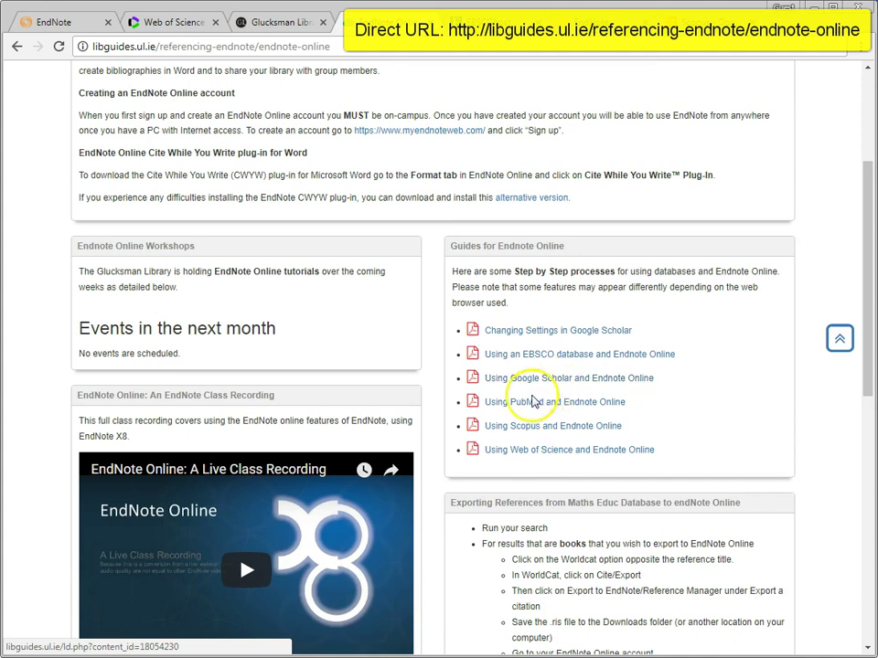
pyautogui.scroll(-4, 313, 422)
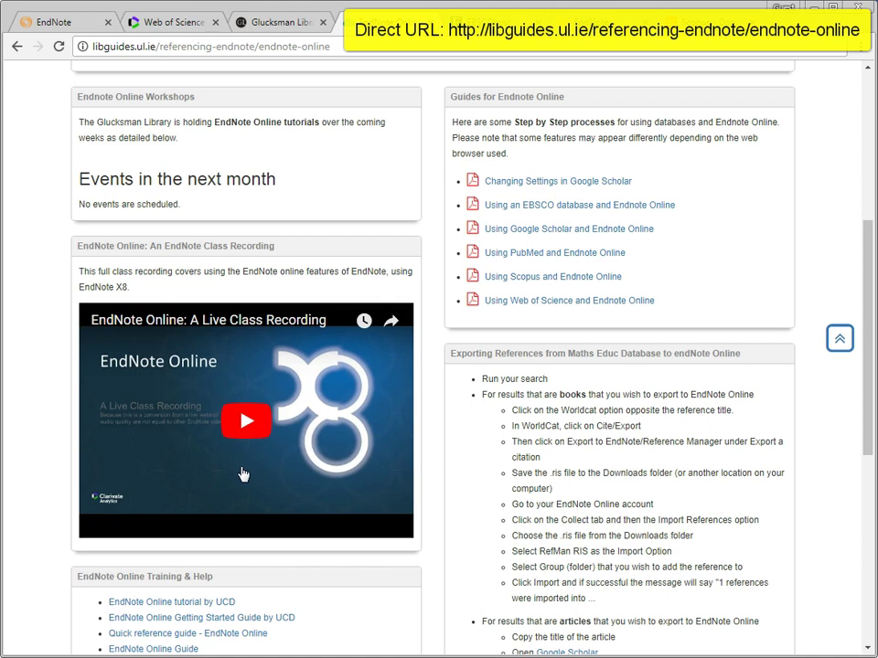
pyautogui.scroll(-3, 243, 473)
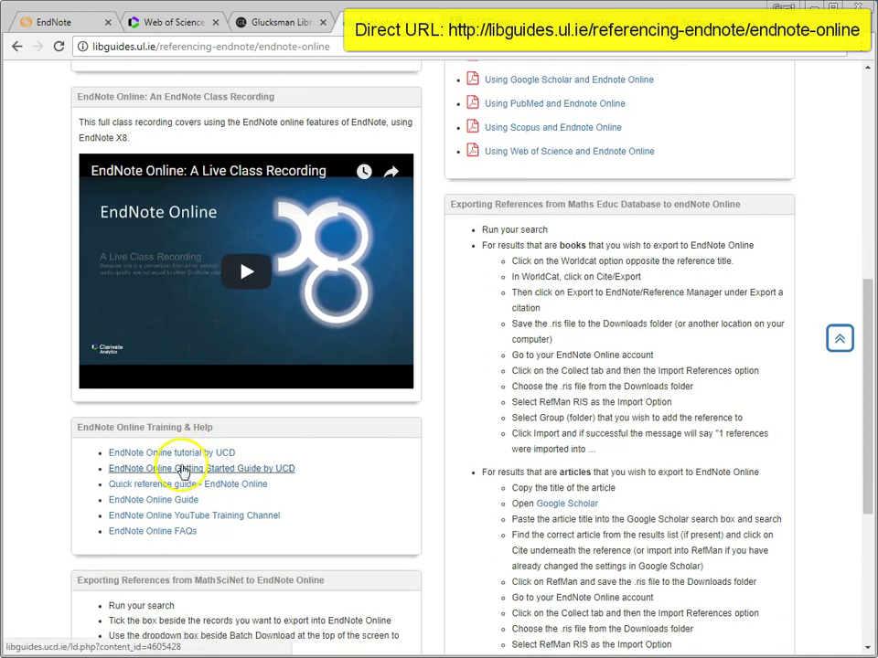